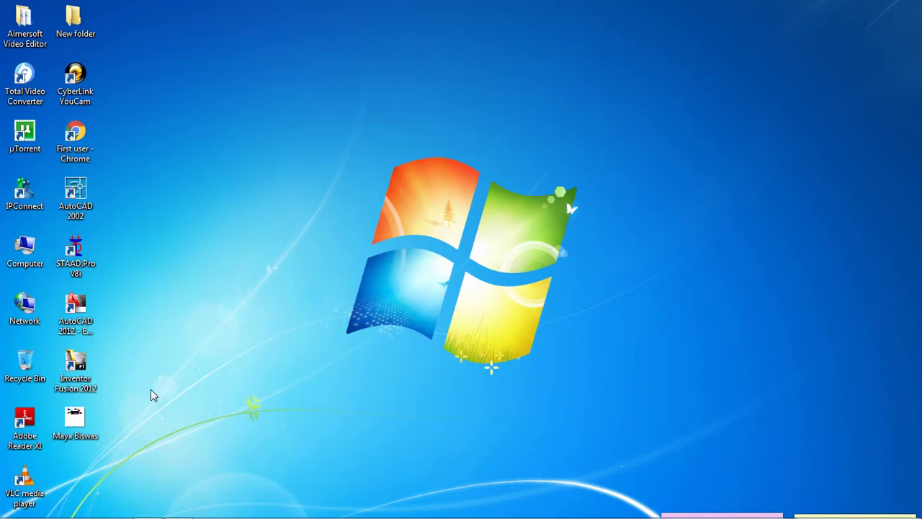
- Open STAAD.Pro and create a Space project named "diff slab steel" with meter and kilonewton units, starting in Add Beam mode
double_click(70, 278)
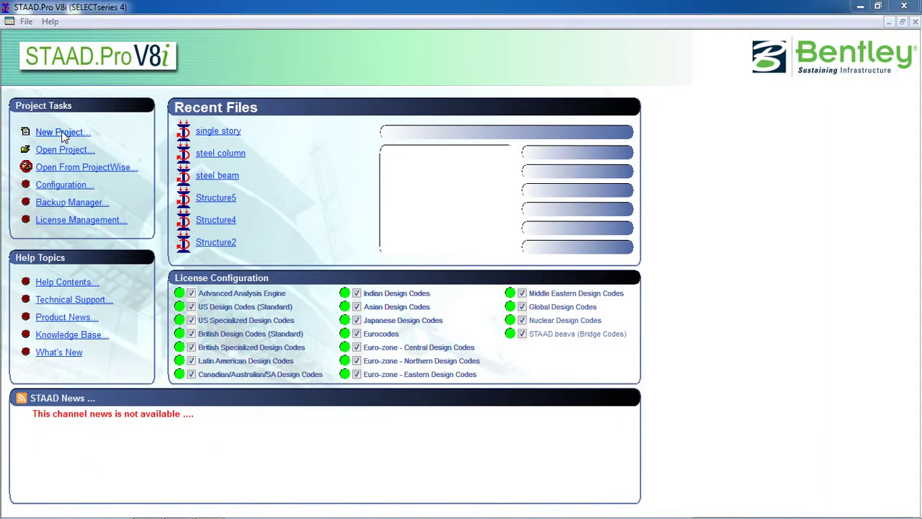
click(63, 137)
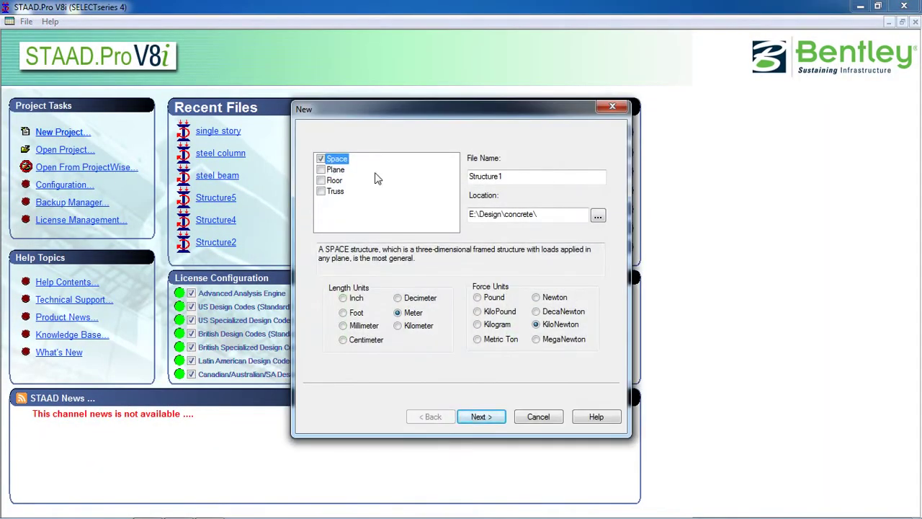
drag(518, 180, 436, 173)
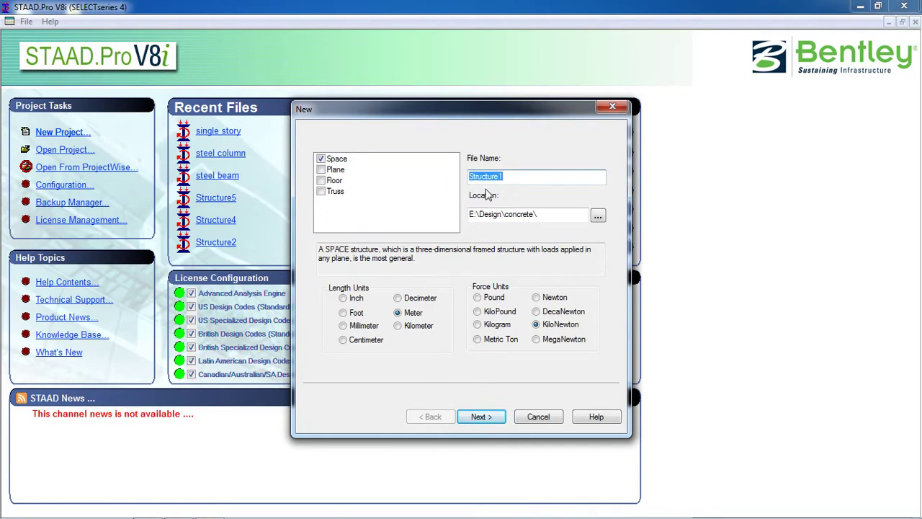
text(diff slab steel)
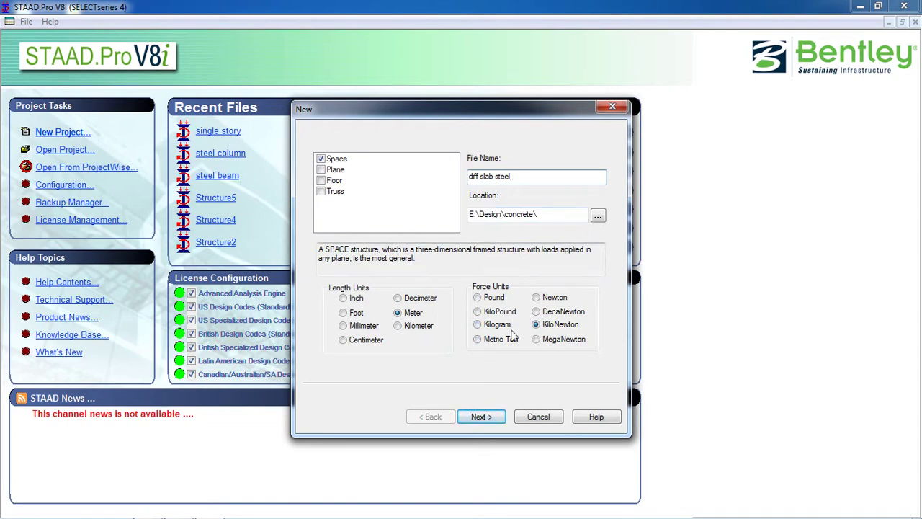
click(492, 416)
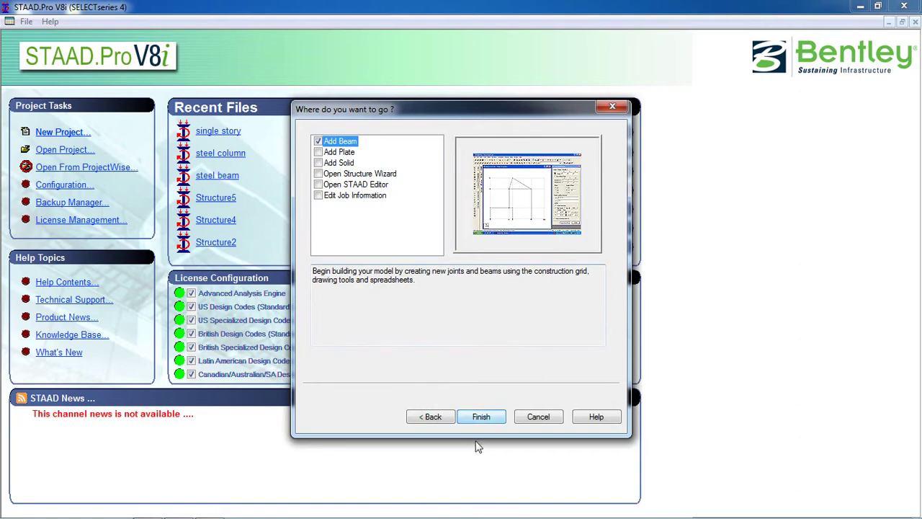
click(481, 418)
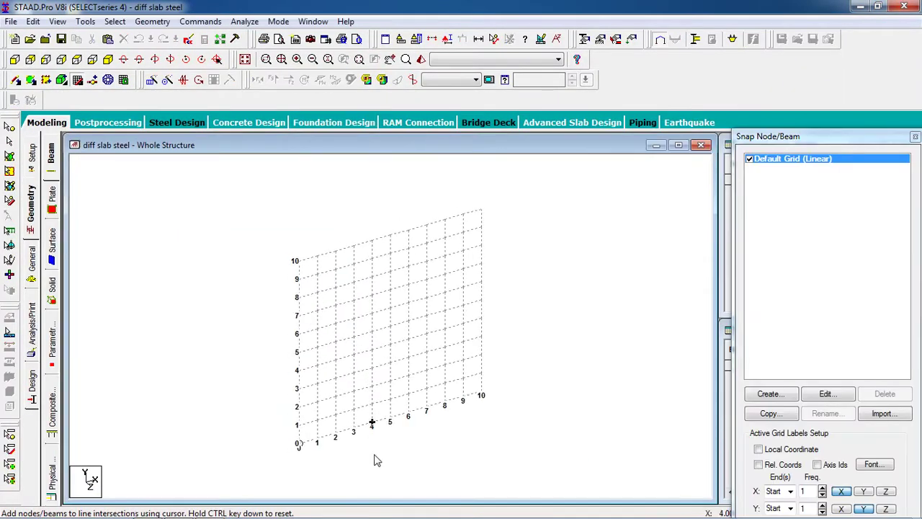
- Edit the default linear grid to lie in the X-Z plane with 15 construction lines along X and 20 along Z
scroll(374, 459, up, 5)
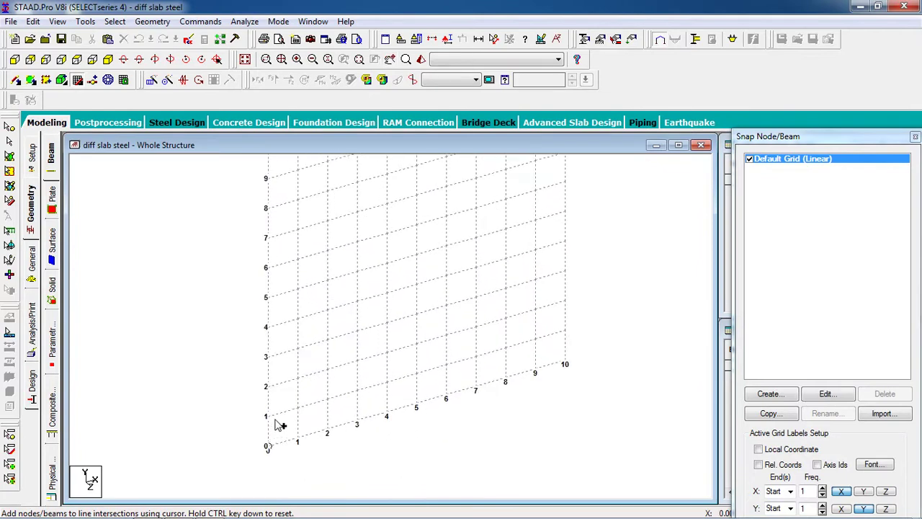
scroll(389, 350, down, 2)
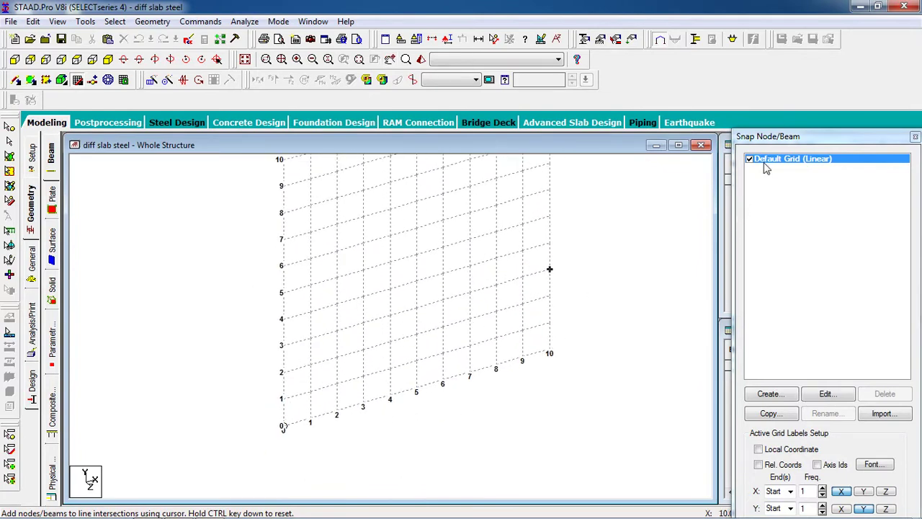
drag(777, 146, 767, 83)
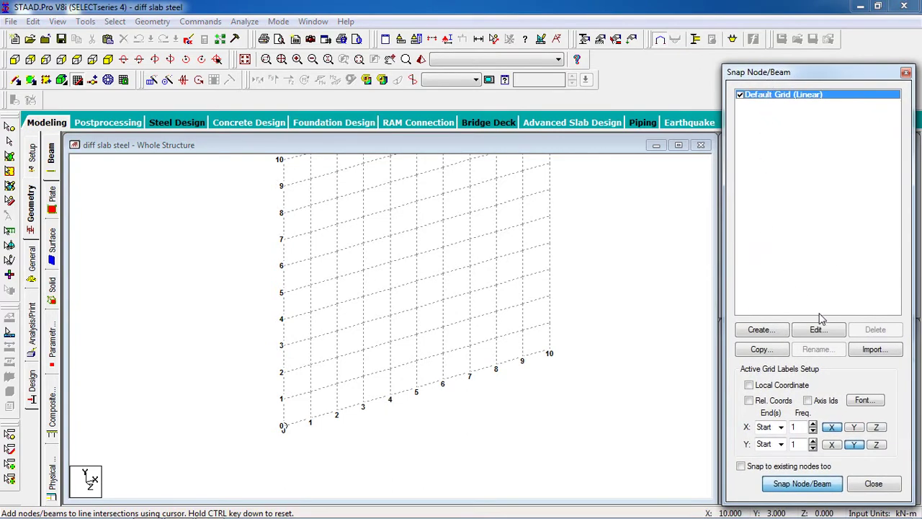
click(827, 334)
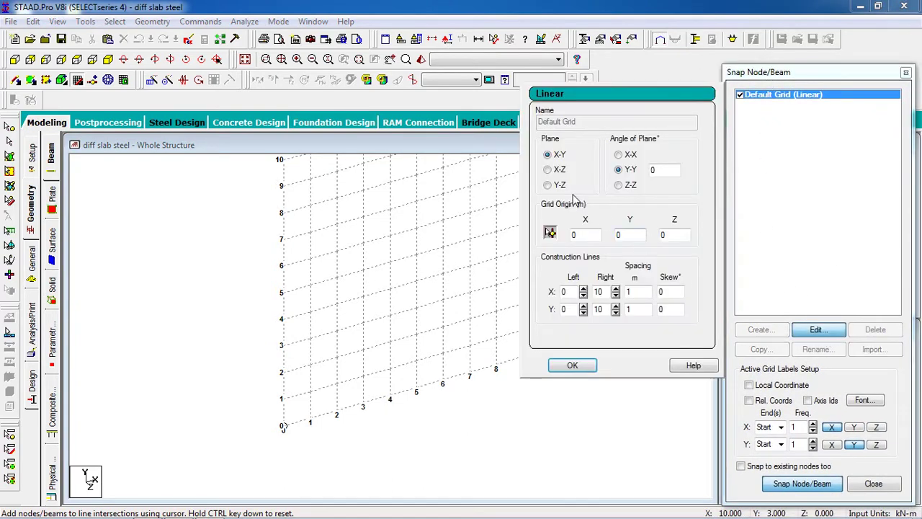
click(559, 171)
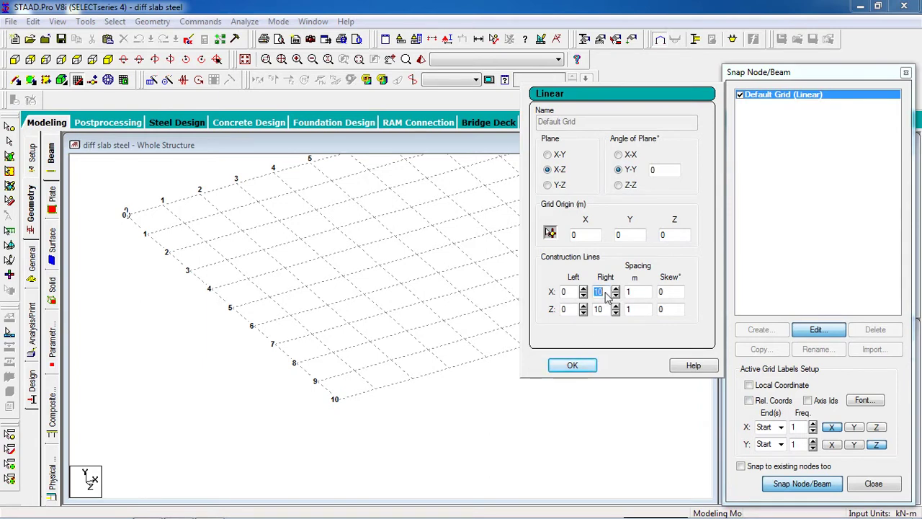
text(15)
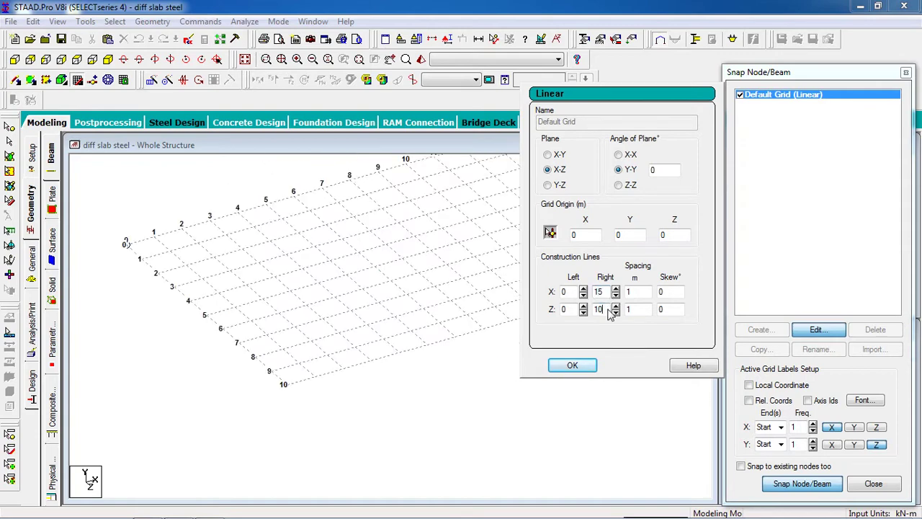
text(20)
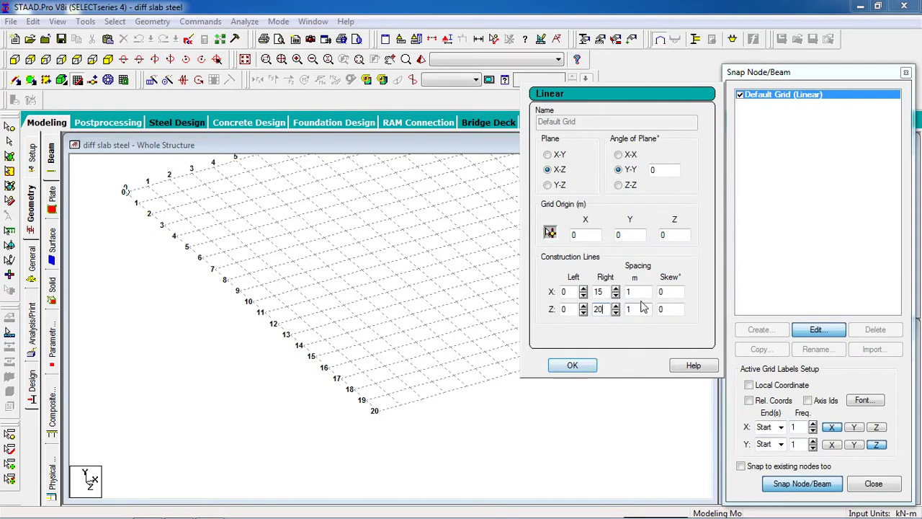
click(590, 369)
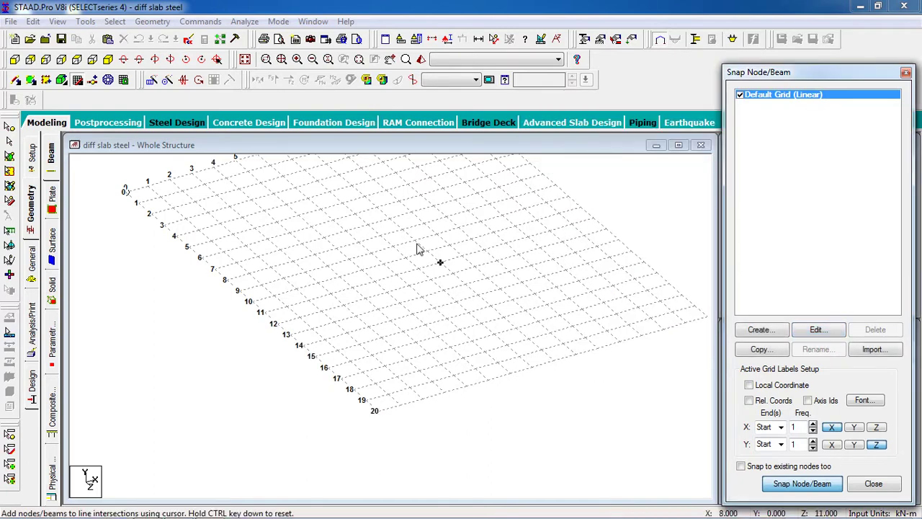
- Draw connected grid beams from the origin through X,Z points (4,0), (7,0), (7,4) and (4,4) to (0,4)
scroll(583, 231, up, 2)
middle_drag(593, 181, 624, 305)
scroll(605, 304, up, 2)
scroll(587, 249, up, 2)
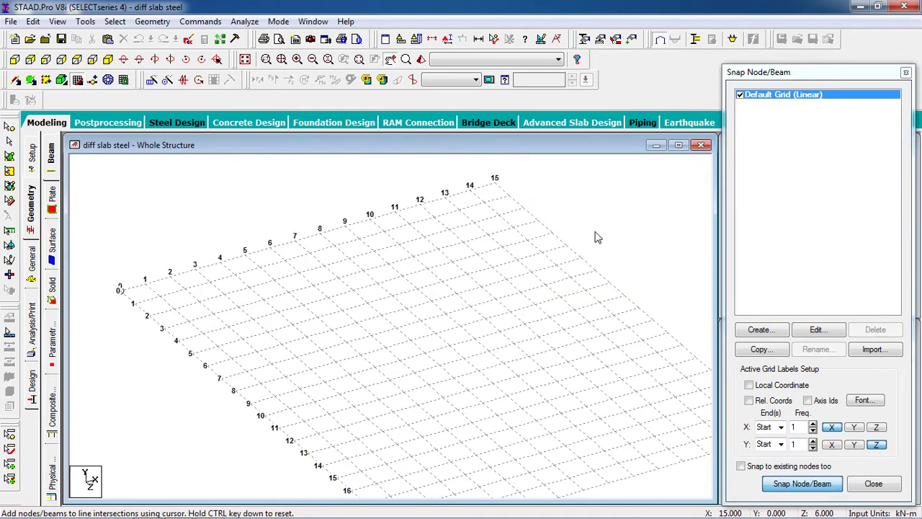
click(120, 287)
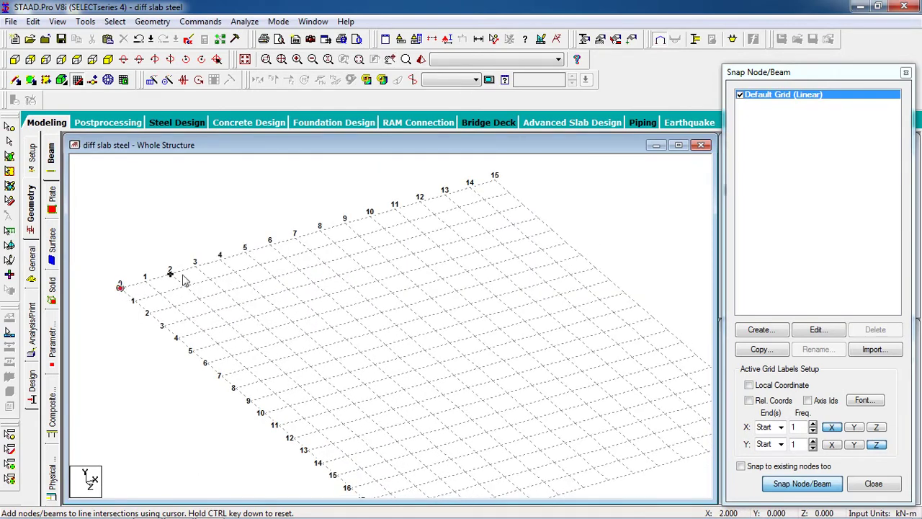
click(221, 260)
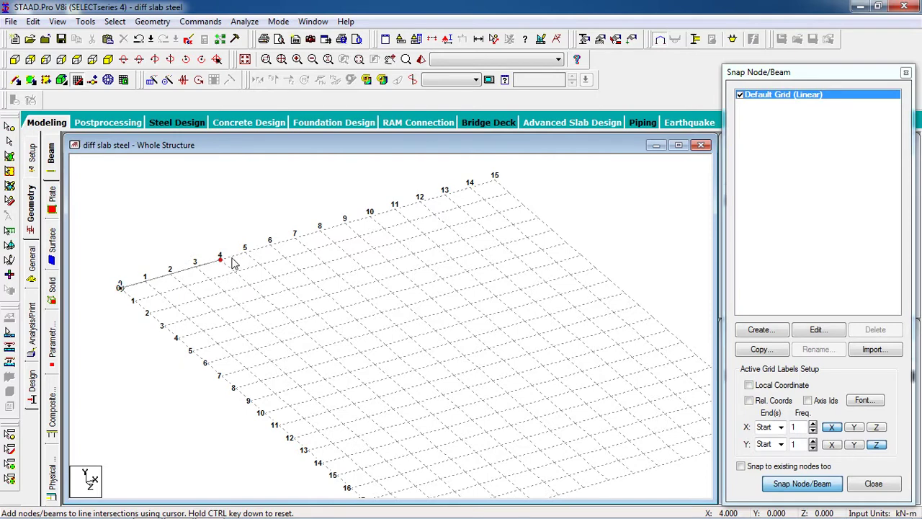
click(295, 238)
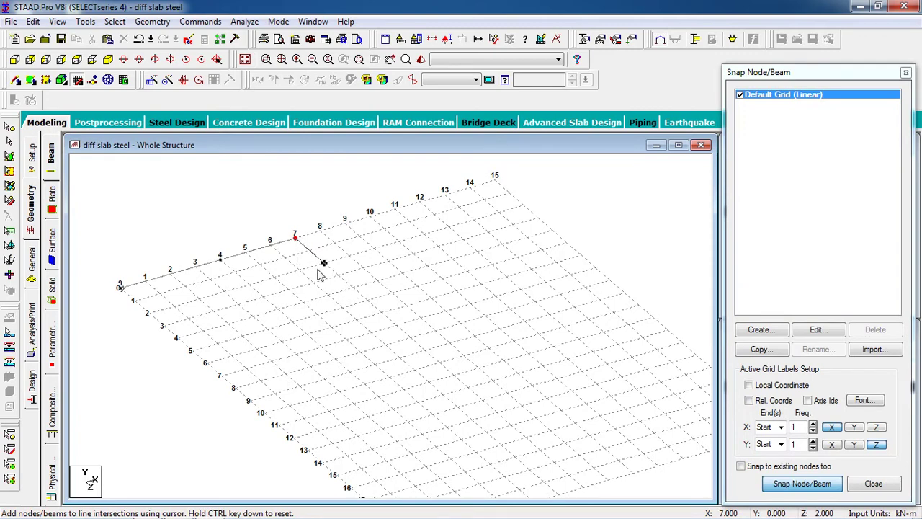
click(353, 289)
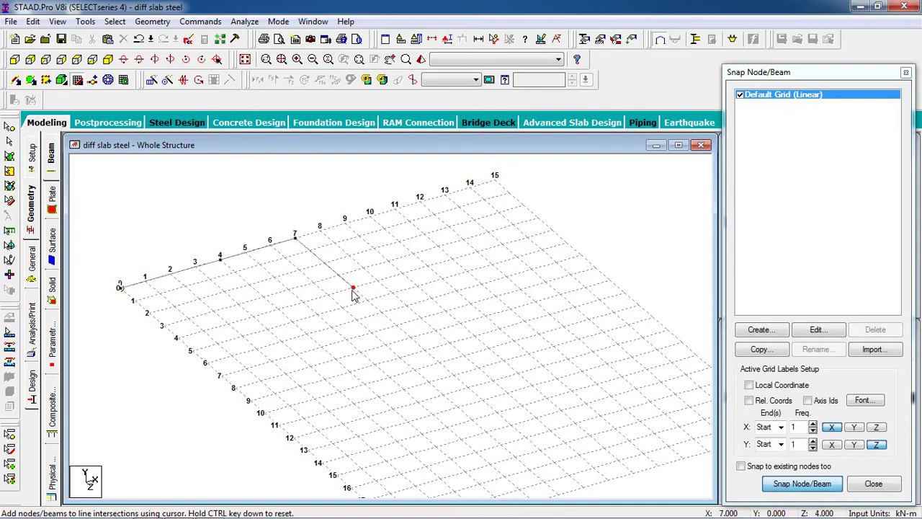
click(278, 309)
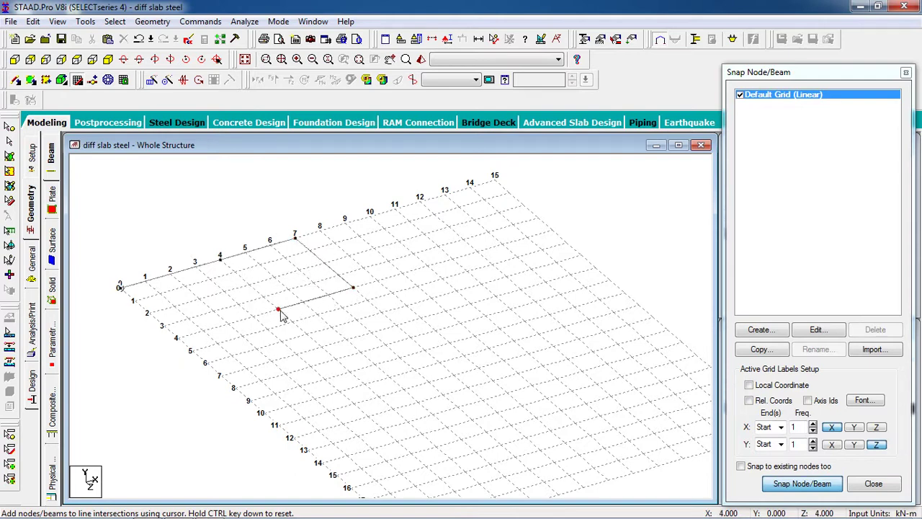
click(178, 338)
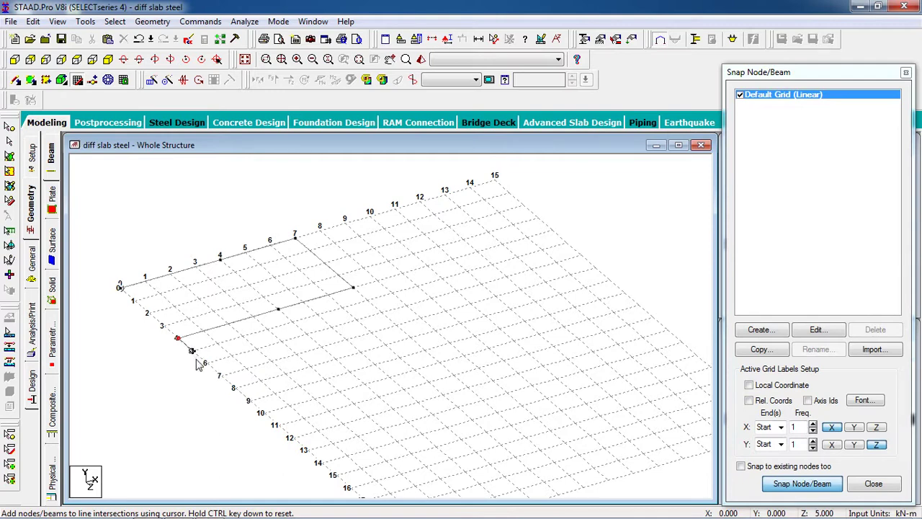
- Continue the beam chain from (0,4) through X,Z points (0,9), (4,9), (7,9), (11,9) and (11,4) to (11,0)
click(250, 401)
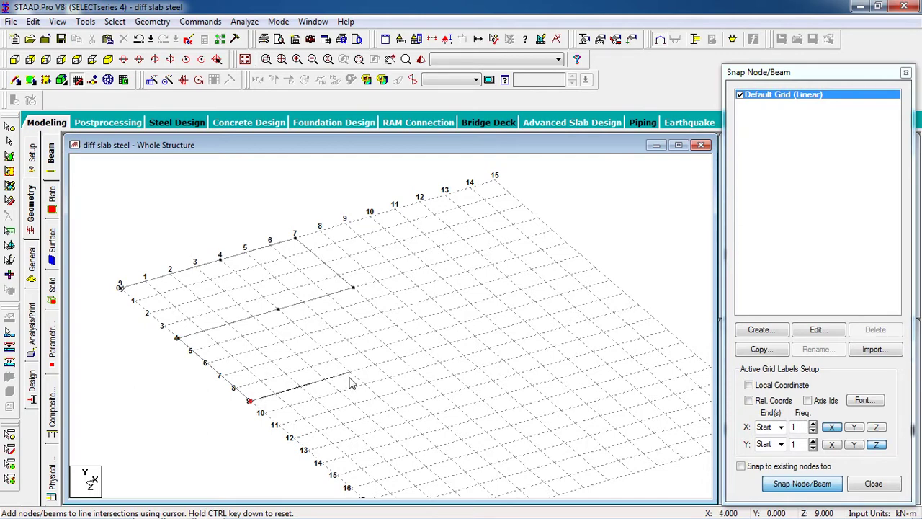
click(350, 372)
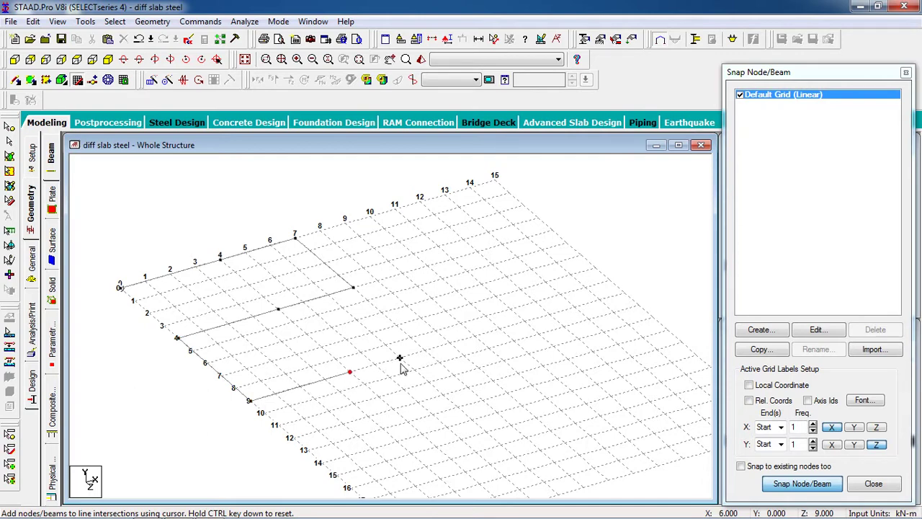
click(424, 351)
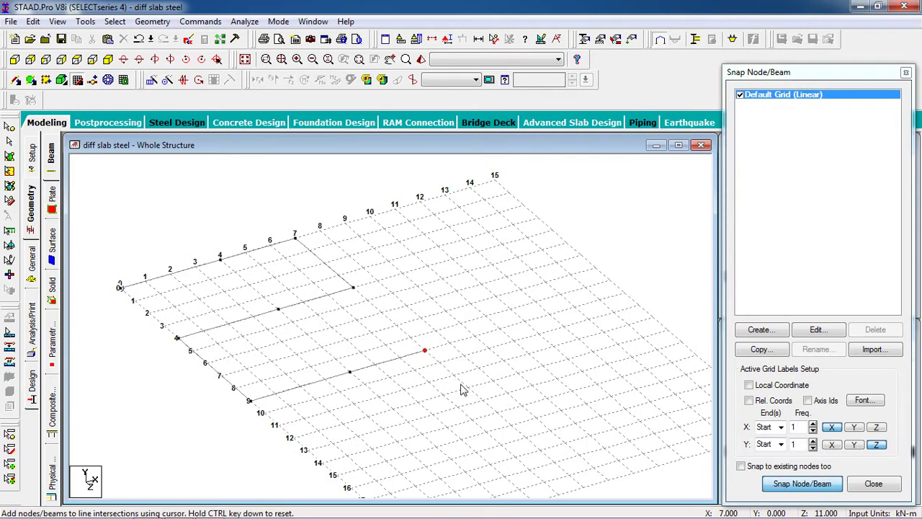
click(524, 322)
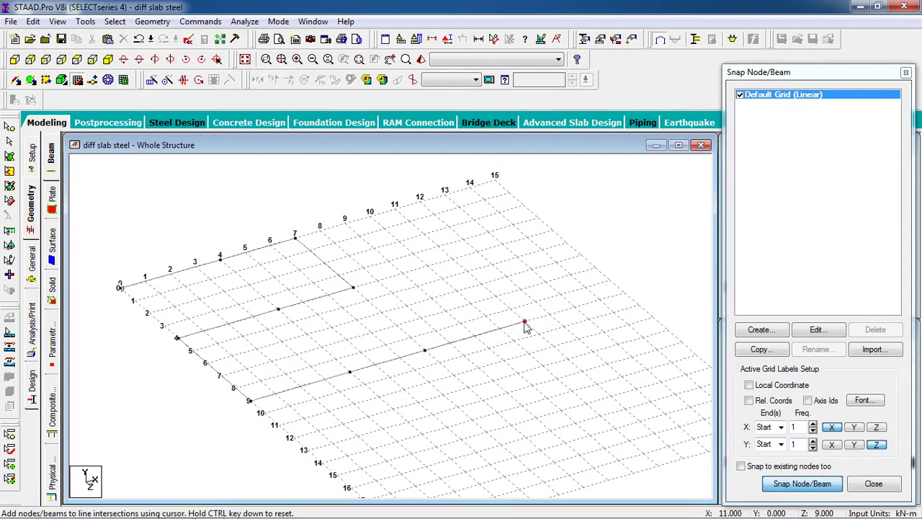
click(453, 259)
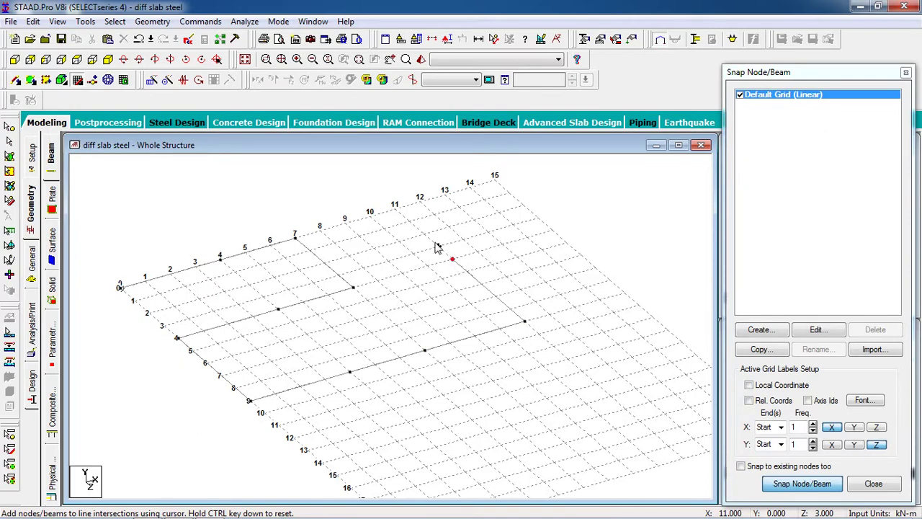
click(395, 209)
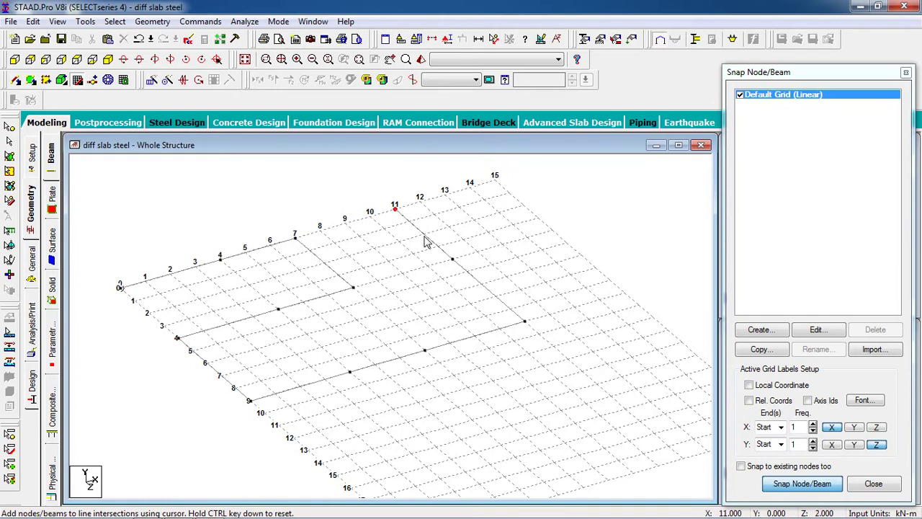
- Add a separate beam line along Z = 11 with nodes at X = 0, 4, 7 and 11, and finish snap-grid drawing
click(280, 426)
click(454, 375)
click(553, 346)
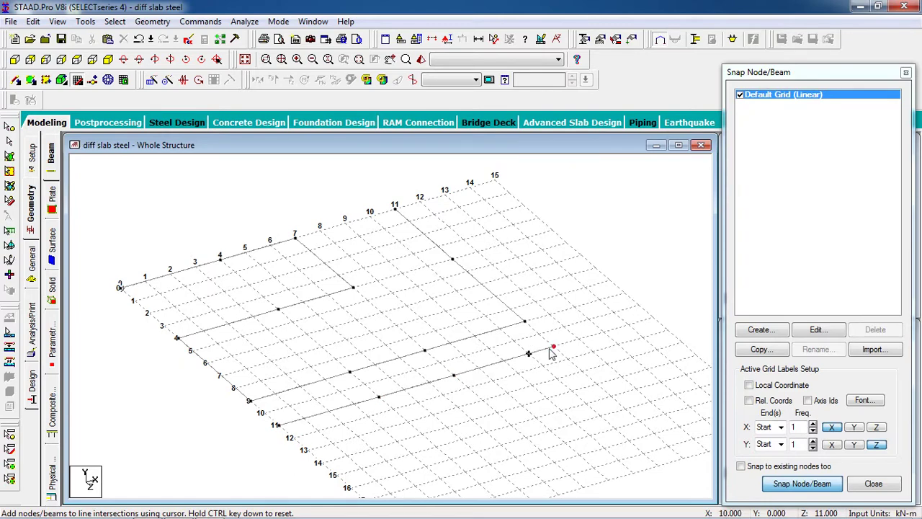
click(245, 250)
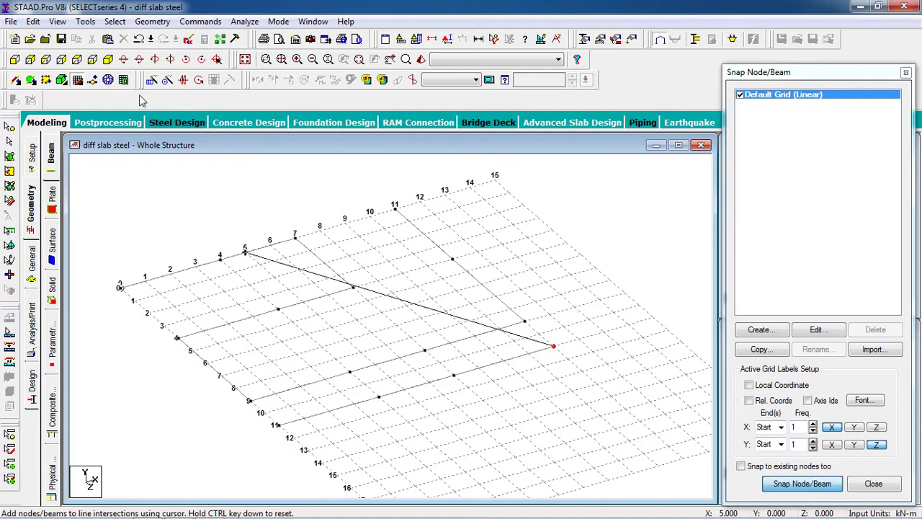
click(78, 82)
middle_drag(190, 189, 317, 274)
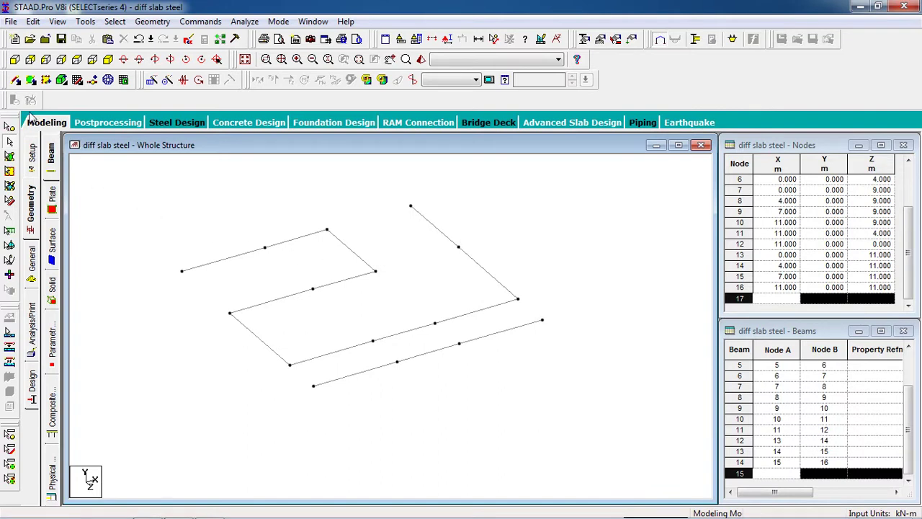
- Add beams between existing nodes at X,Z (0,0)-(0,4), (4,0)-(4,4), (7,0)-(11,0) and (7,4)-(11,4)
click(16, 79)
drag(181, 271, 229, 314)
drag(265, 248, 313, 289)
drag(326, 231, 411, 206)
click(375, 267)
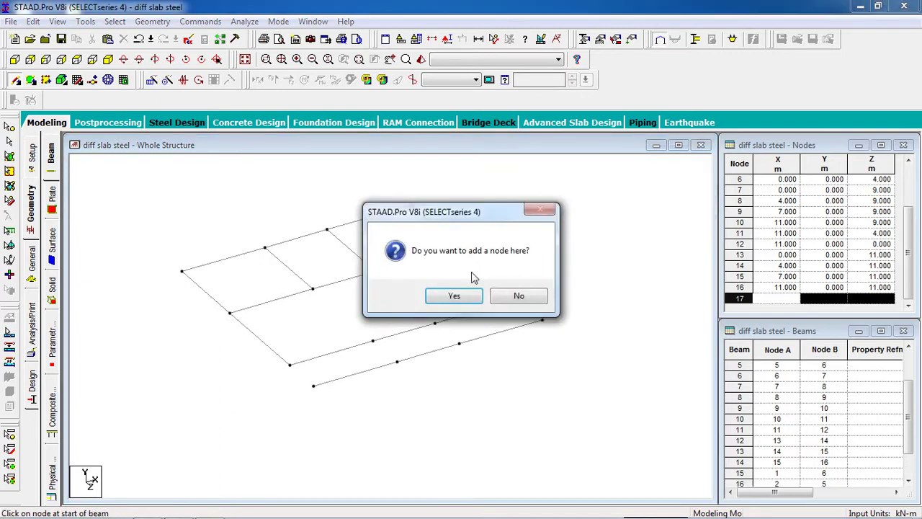
click(521, 294)
drag(376, 271, 458, 247)
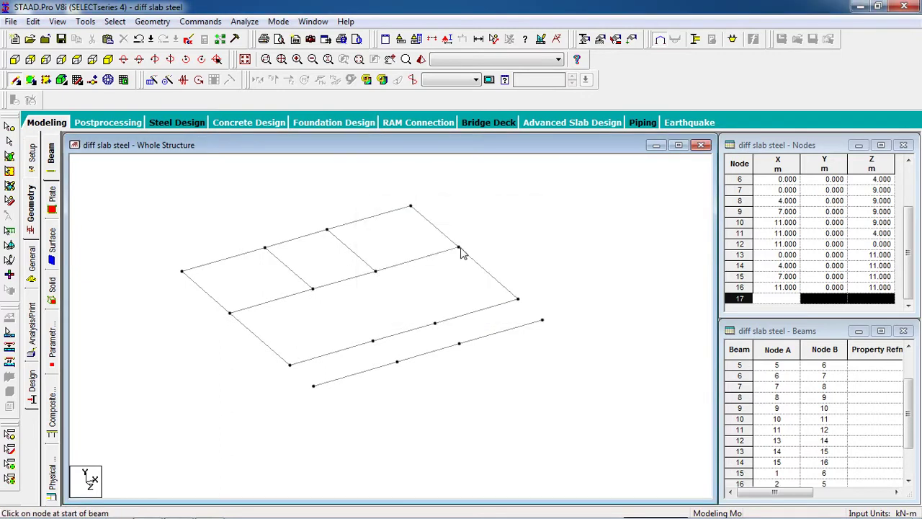
- Complete the floor grid with beams (4,4)-(4,11), (7,4)-(7,11), (11,9)-(11,11) and (0,9)-(0,11) in X,Z coordinates
mouse_move(313, 289)
mouse_down()
mouse_move(403, 369)
mouse_move(397, 362)
mouse_up()
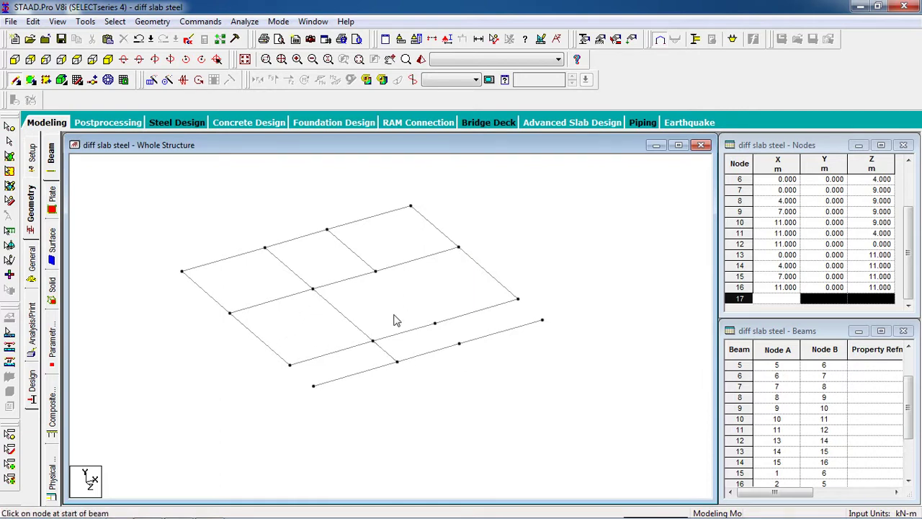
mouse_move(376, 271)
mouse_down()
mouse_move(463, 353)
mouse_move(458, 343)
mouse_up()
drag(518, 299, 542, 321)
drag(290, 365, 314, 386)
scroll(366, 298, down, 3)
scroll(365, 299, up, 4)
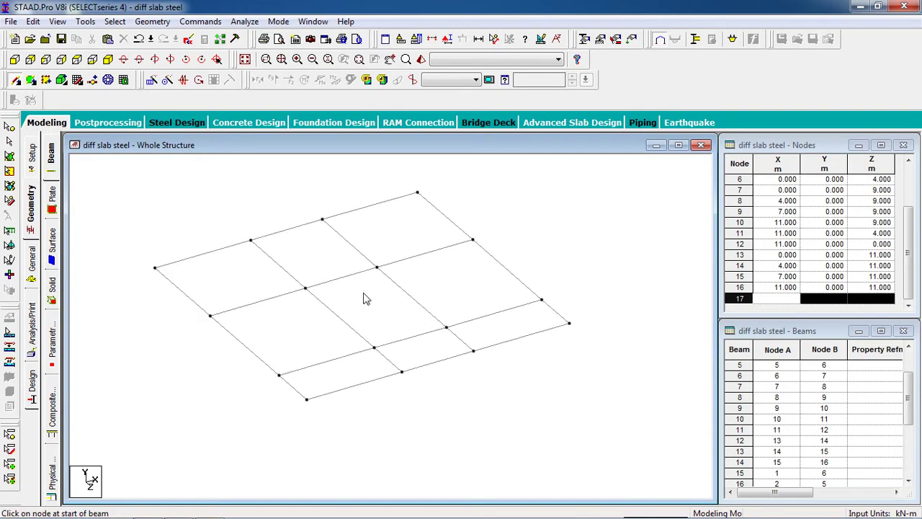
scroll(368, 321, down, 3)
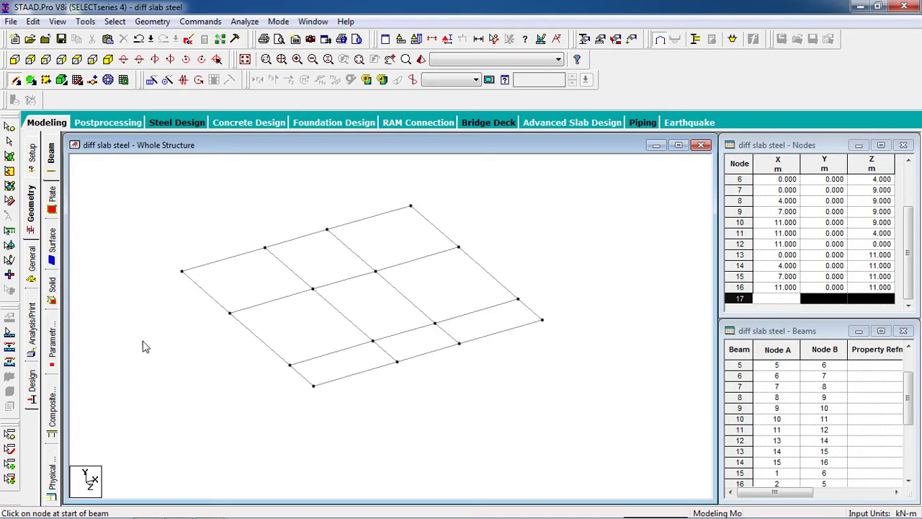
- Copy all nodes of the floor grid and paste the copies 3 m above it in the Y direction
scroll(167, 314, up, 2)
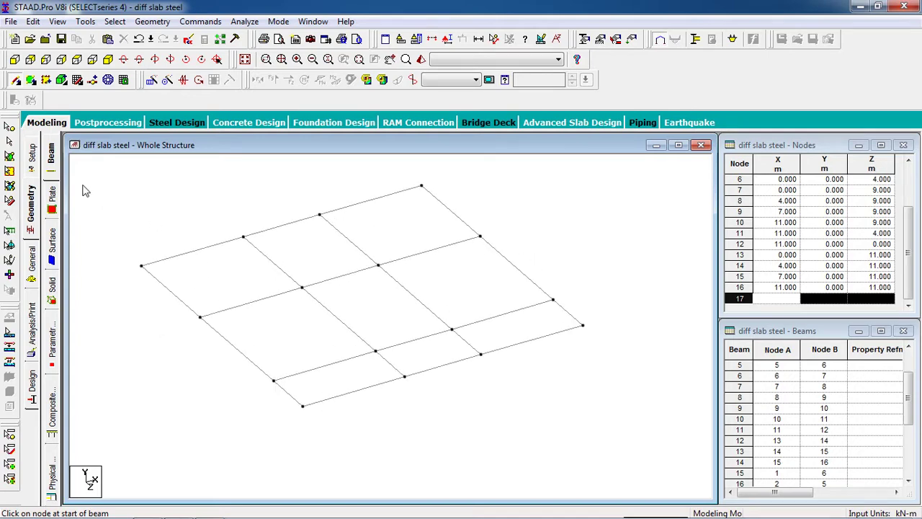
click(10, 128)
scroll(233, 223, down, 3)
drag(559, 207, 214, 398)
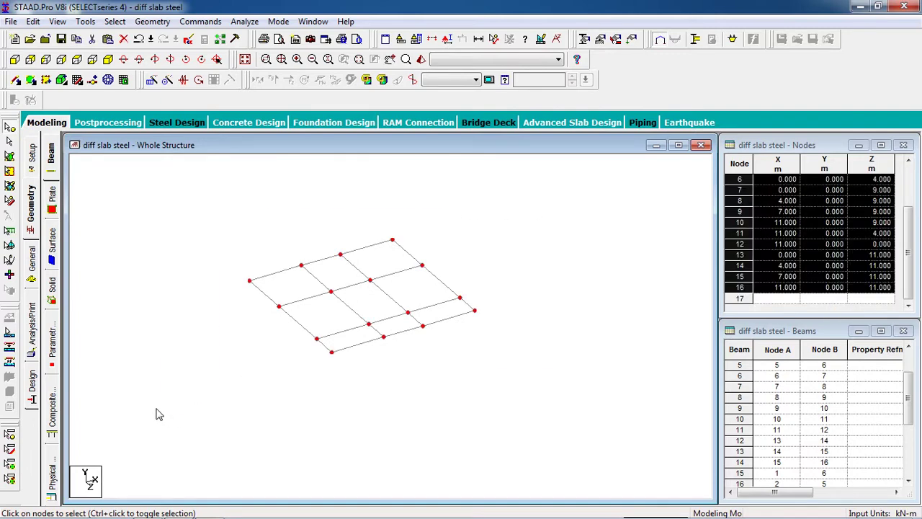
scroll(163, 413, up, 2)
scroll(324, 372, up, 3)
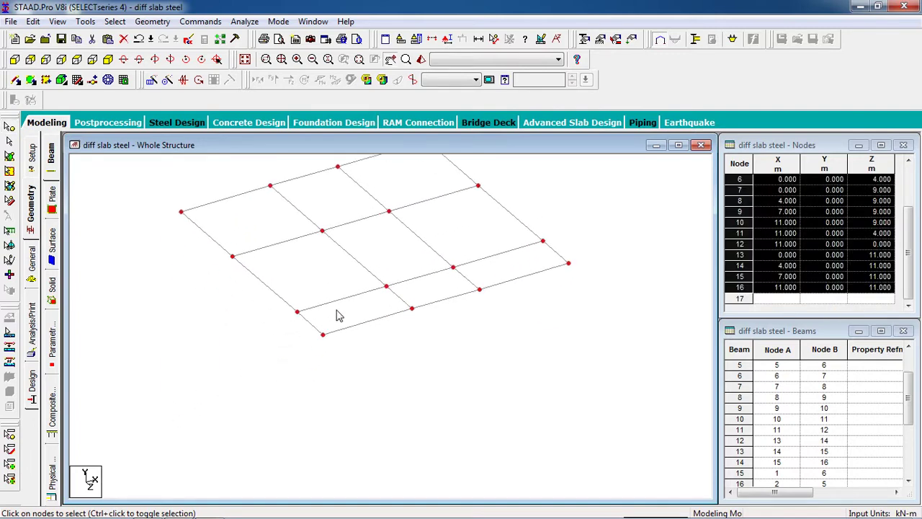
middle_drag(335, 317, 327, 335)
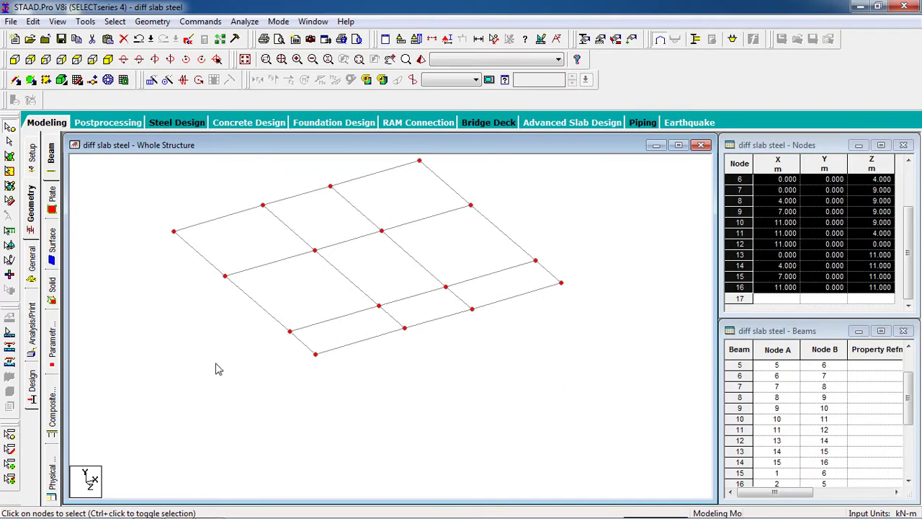
right_click(224, 279)
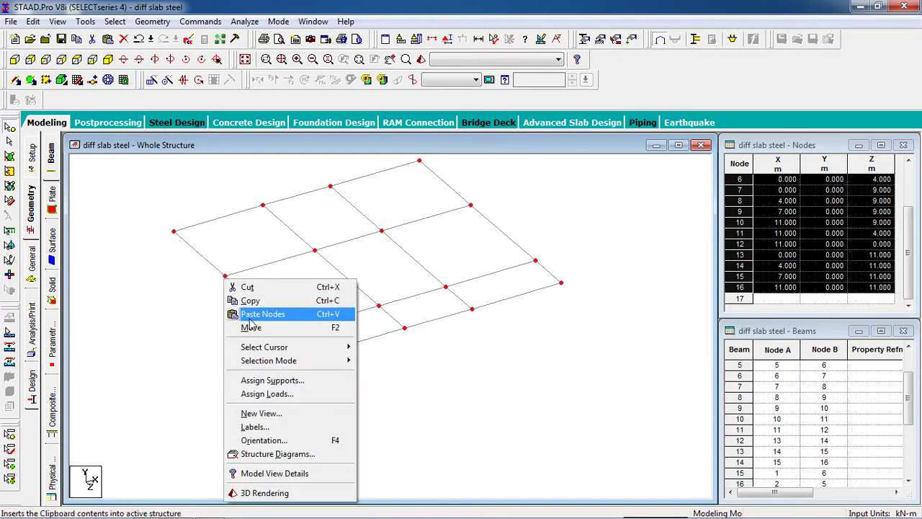
click(248, 300)
right_click(227, 281)
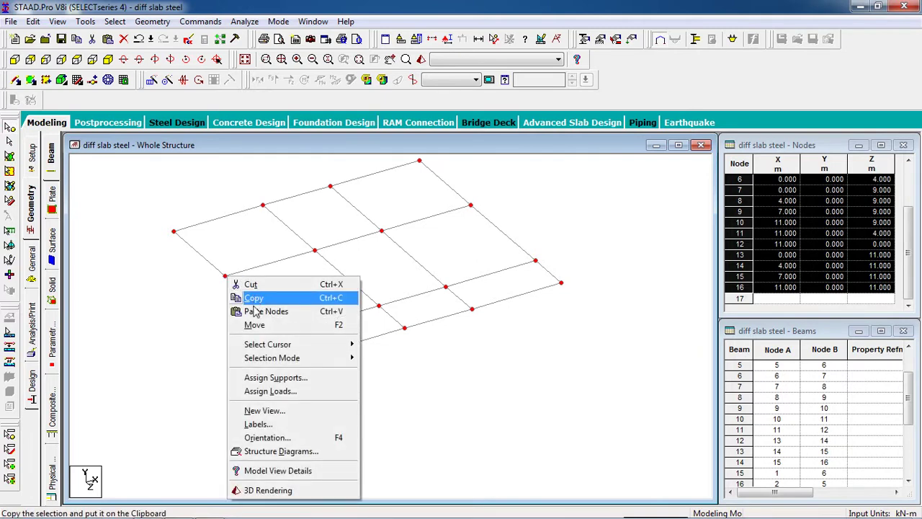
click(263, 310)
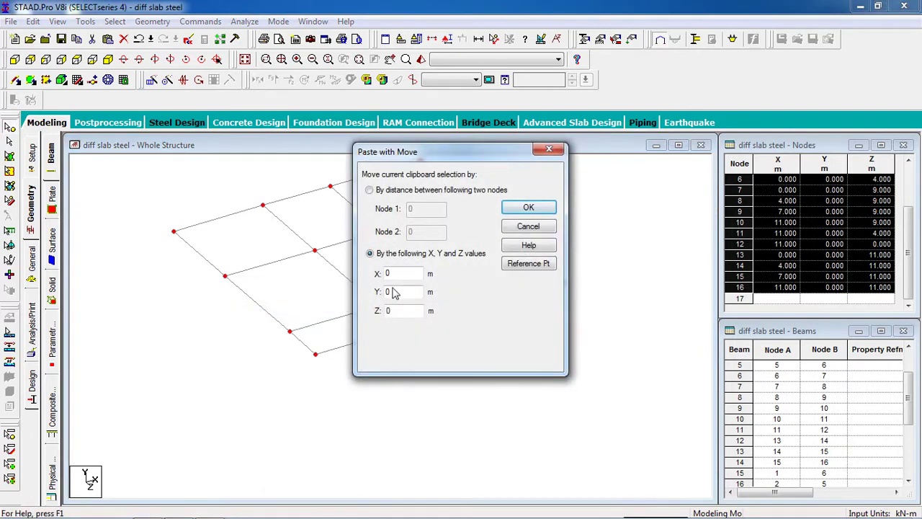
double_click(395, 295)
click(528, 209)
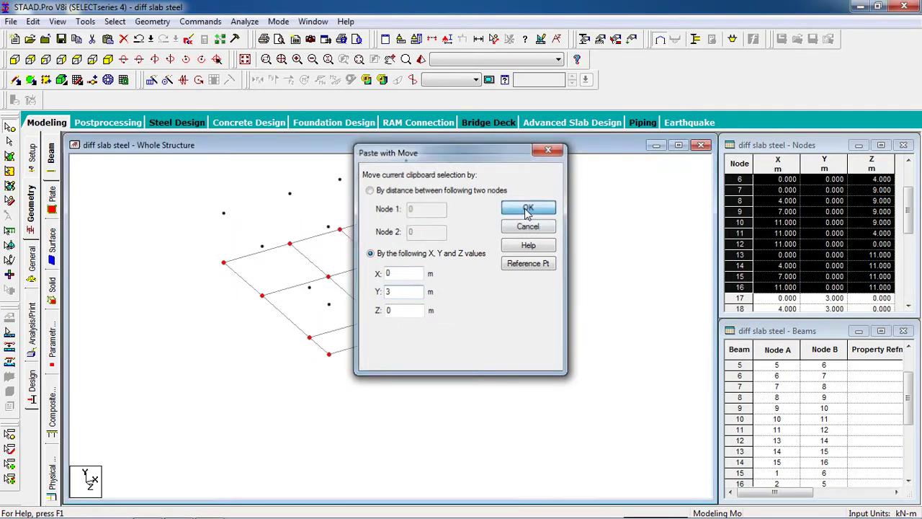
- Copy the floor grid nodes again, paste the copies at Y = -2 m, and clear the node selection
scroll(314, 265, up, 3)
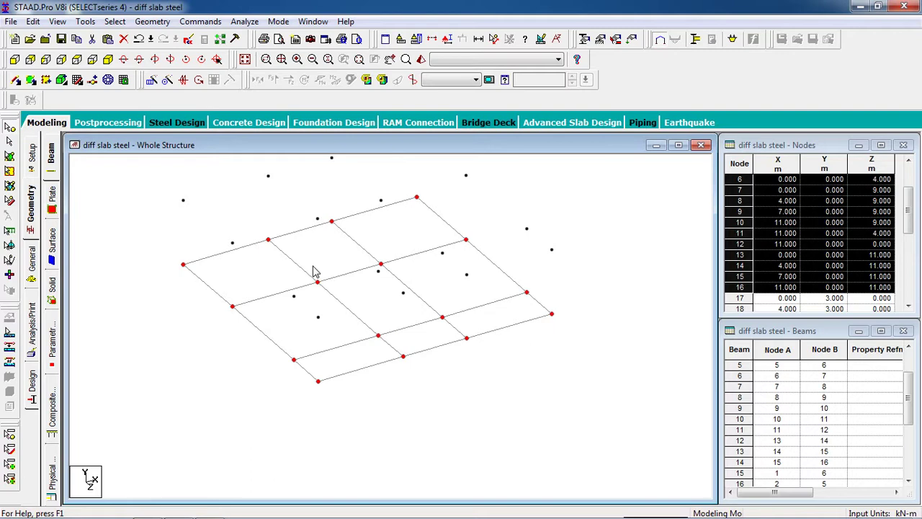
right_click(404, 364)
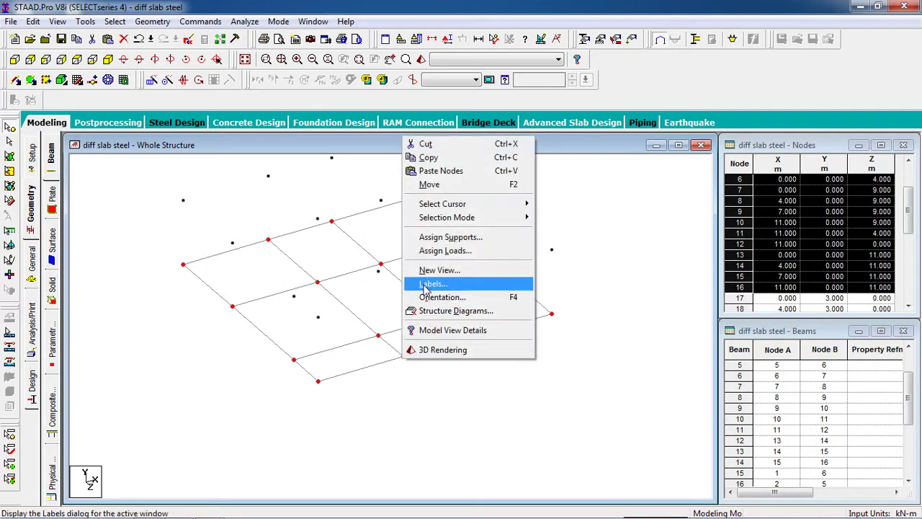
click(429, 159)
right_click(396, 362)
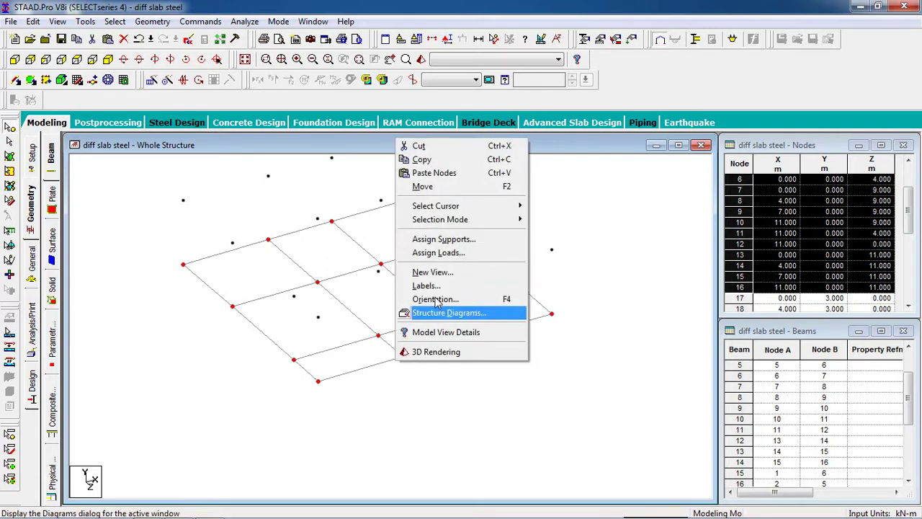
click(452, 174)
double_click(390, 292)
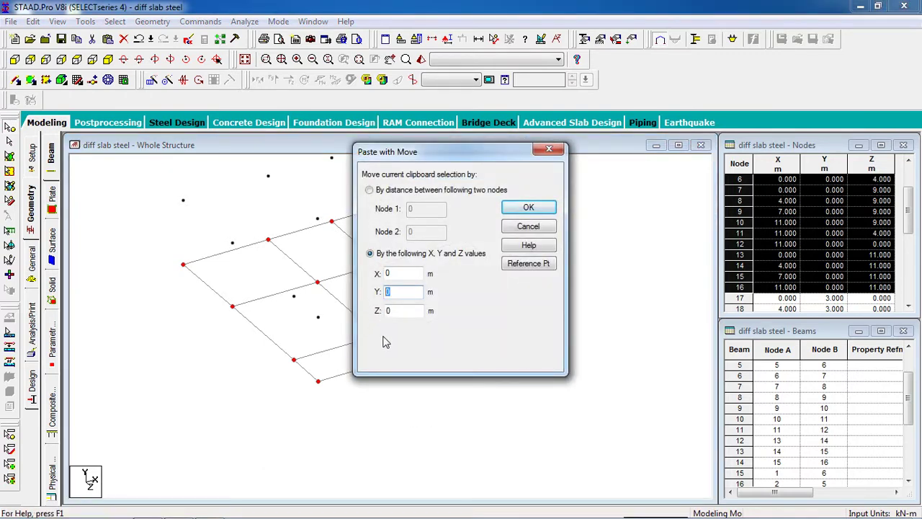
text(-3)
click(529, 207)
scroll(229, 337, up, 1)
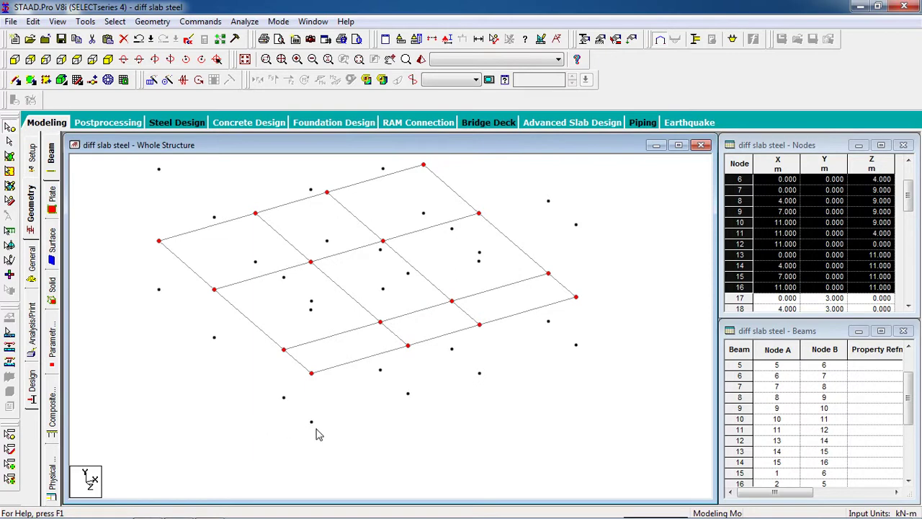
click(366, 422)
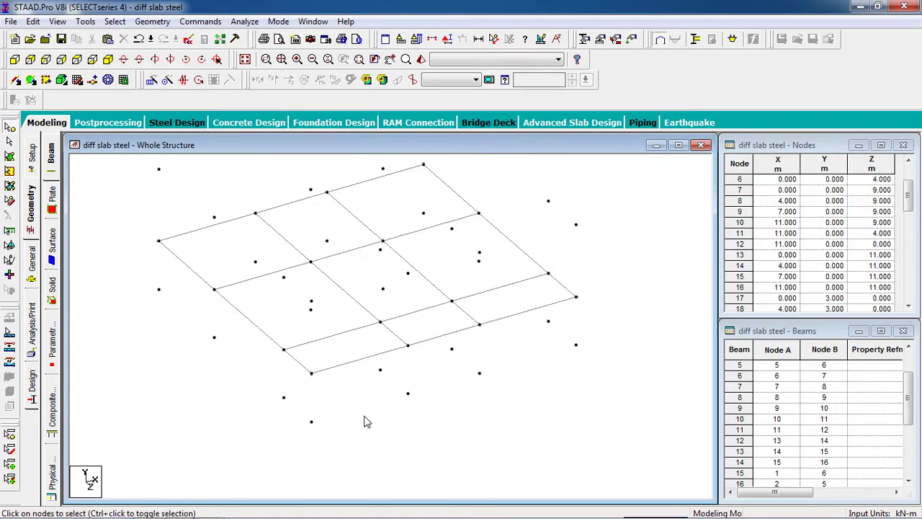
- Delete the four lower nodes at Y = -2 m along Z = 11, at X = 0, 4, 7 and 11
click(309, 427)
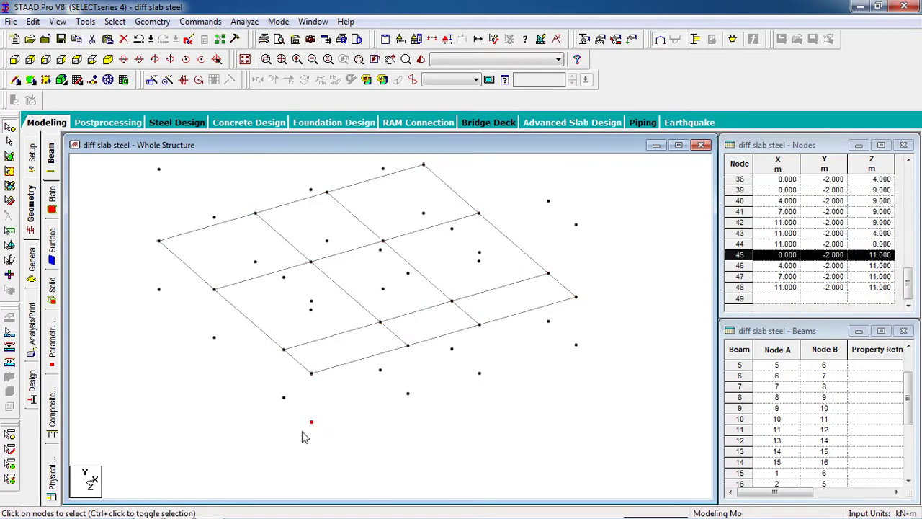
ctrl+click(408, 396)
ctrl+click(480, 375)
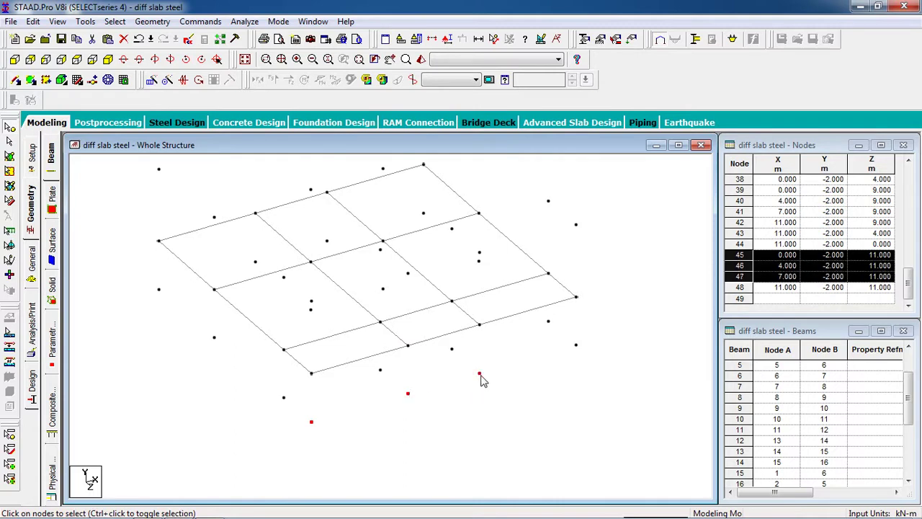
ctrl+click(577, 346)
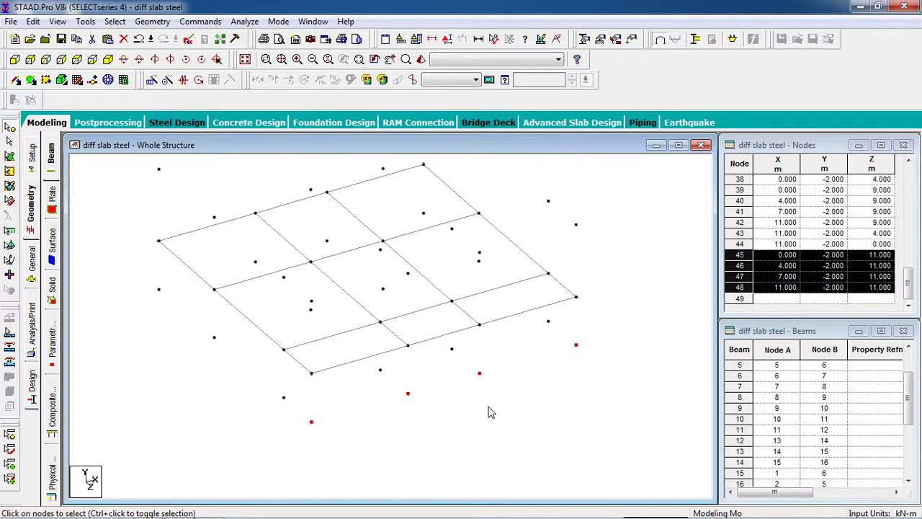
key(Delete)
key(Return)
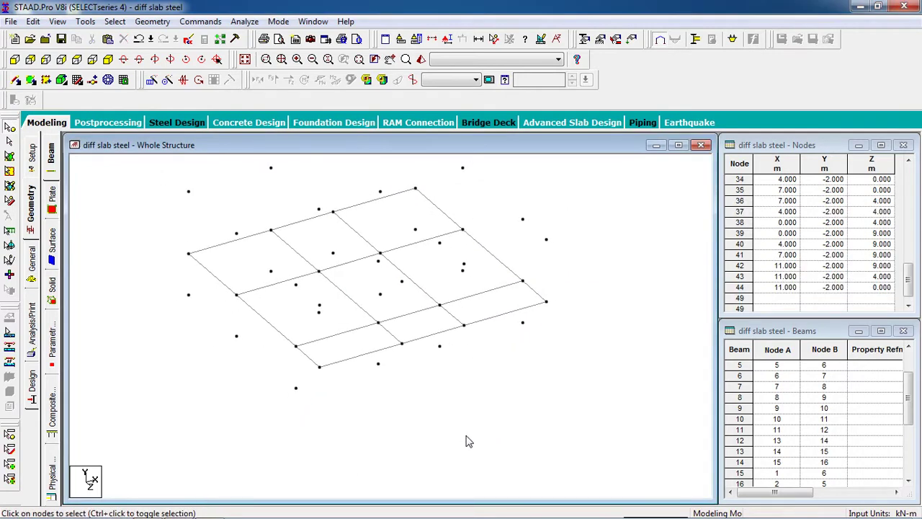
- Select all nodes of the structure and connect them with column members along the Y axis
scroll(508, 395, down, 1)
scroll(545, 232, down, 1)
scroll(533, 209, down, 1)
scroll(540, 190, down, 1)
key(ctrl+a)
click(152, 21)
mouse_move(267, 161)
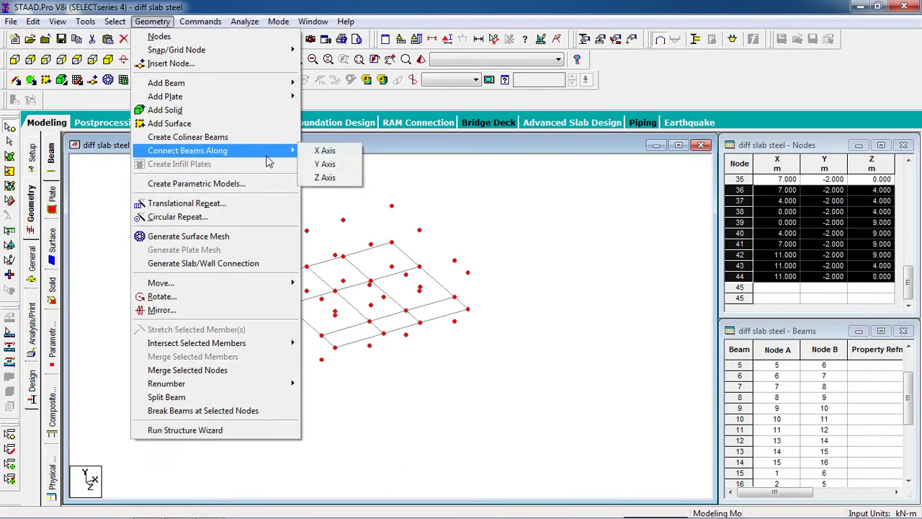
click(317, 163)
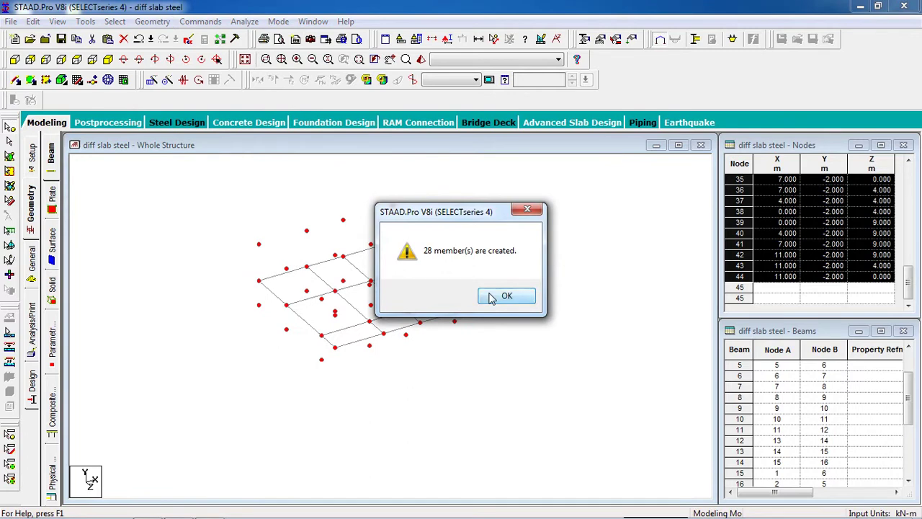
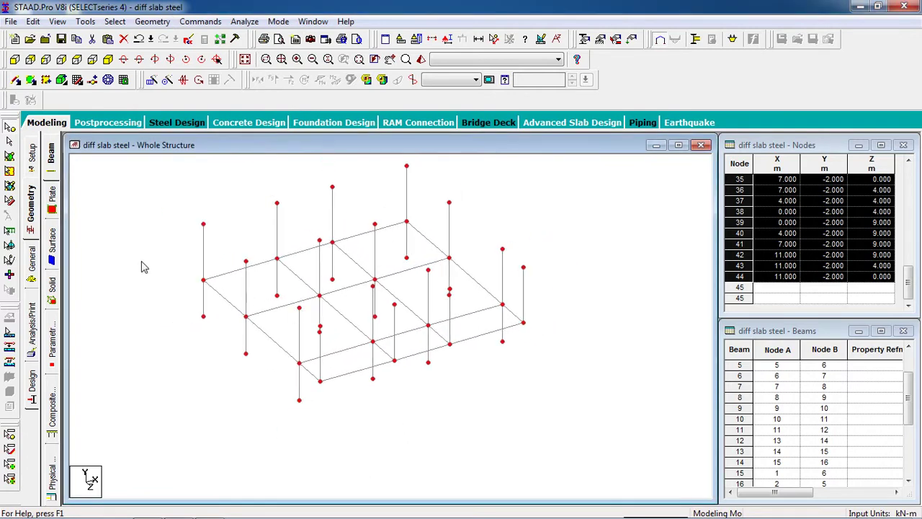
- Select all nodes at the Y = 3 m level in front elevation and connect them with beams along the X axis
click(22, 62)
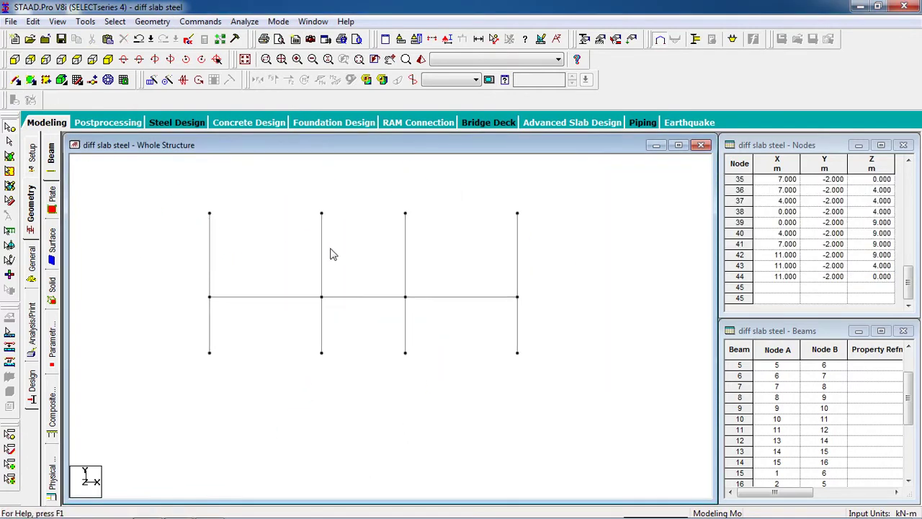
drag(597, 194, 105, 250)
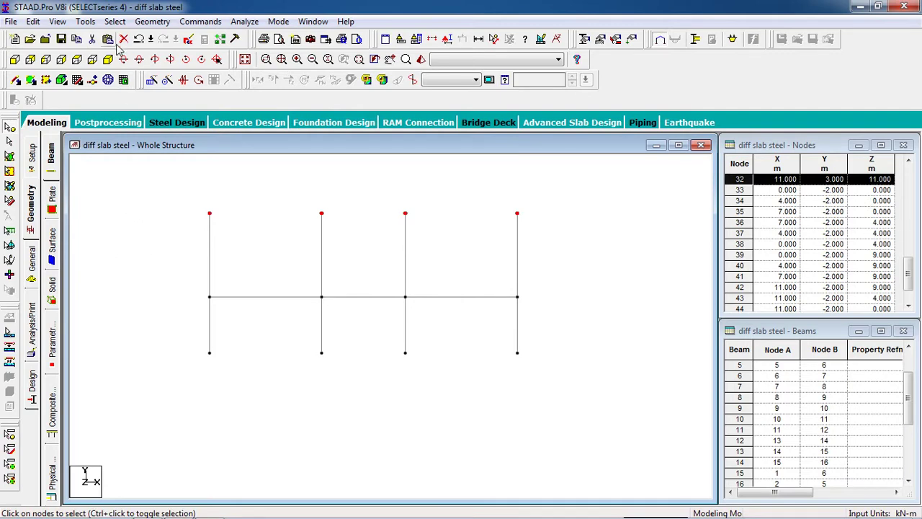
click(141, 22)
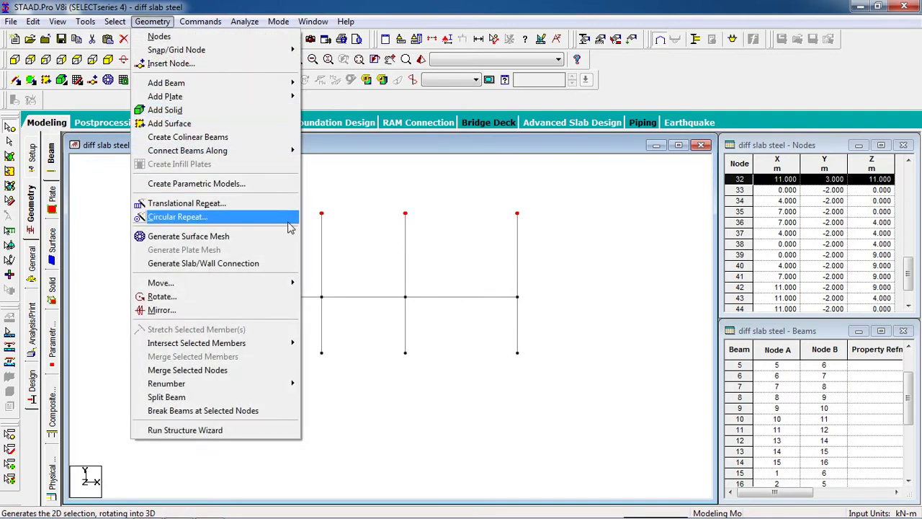
mouse_move(292, 153)
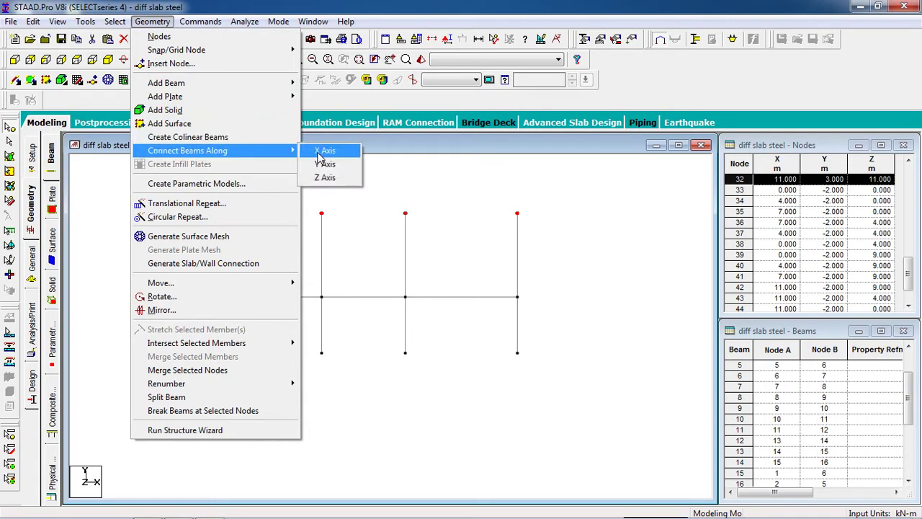
click(320, 150)
click(504, 296)
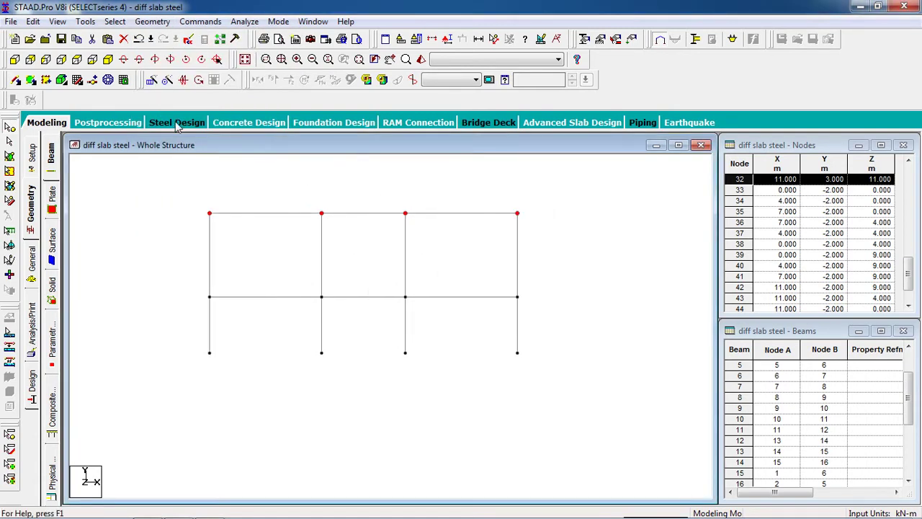
- Connect the selected Y = 3 m nodes with beams along the Z axis and clear the selection
click(108, 60)
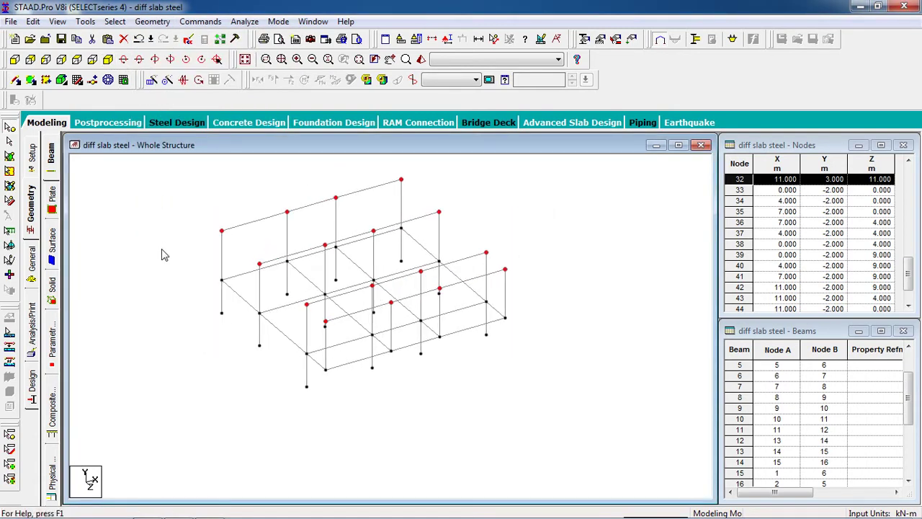
click(172, 21)
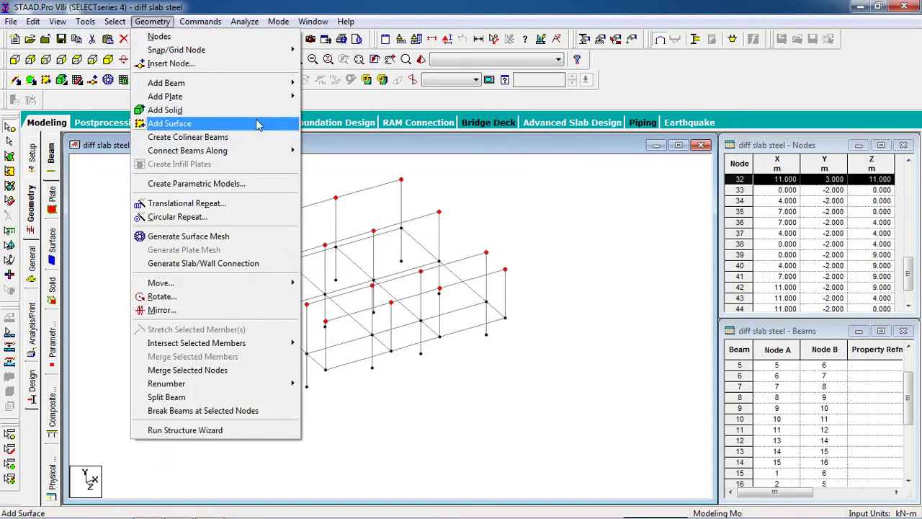
mouse_move(273, 152)
click(331, 179)
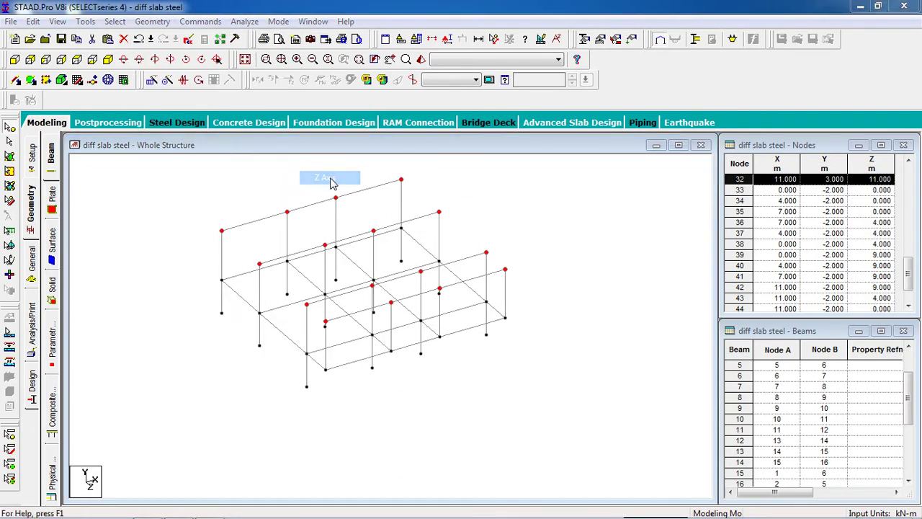
click(526, 295)
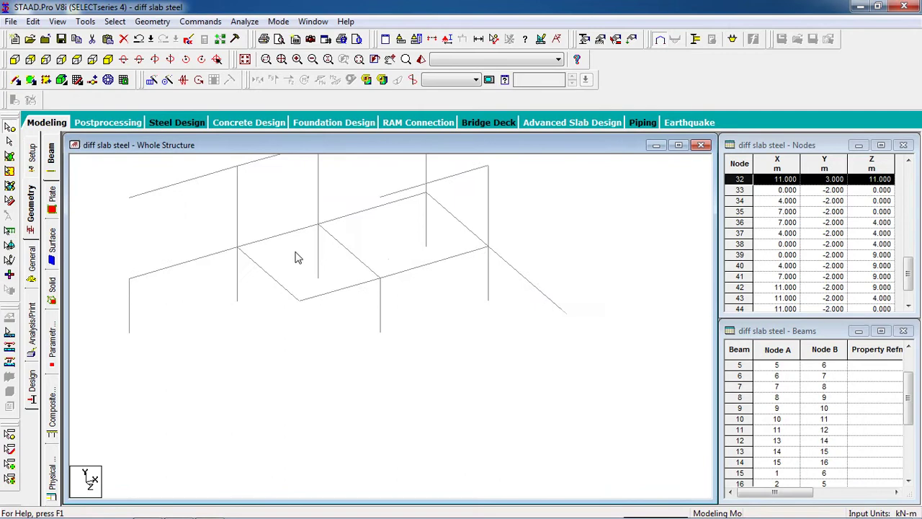
click(144, 253)
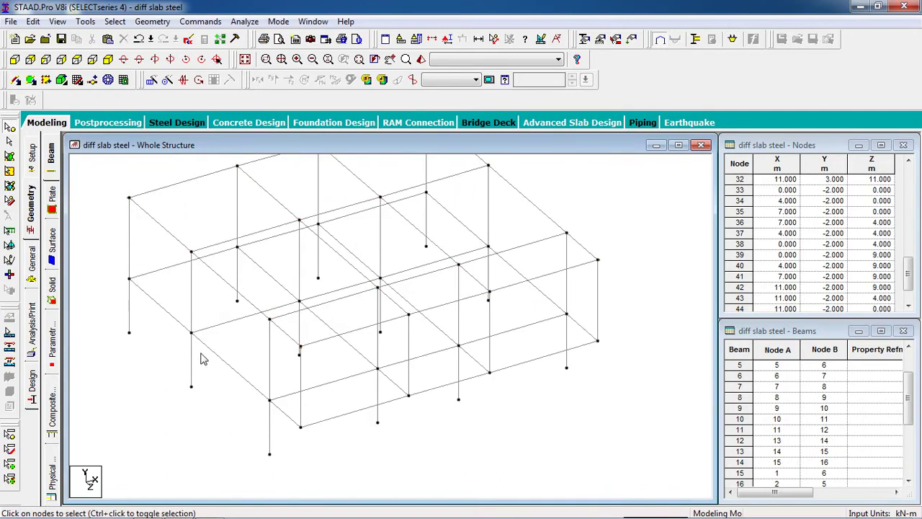
- Rotate the 3D frame to examine its columns and both beam levels from different angles
key(Up)
key(Up)
key(Up)
key(Up)
key(Up)
key(Up)
key(Up)
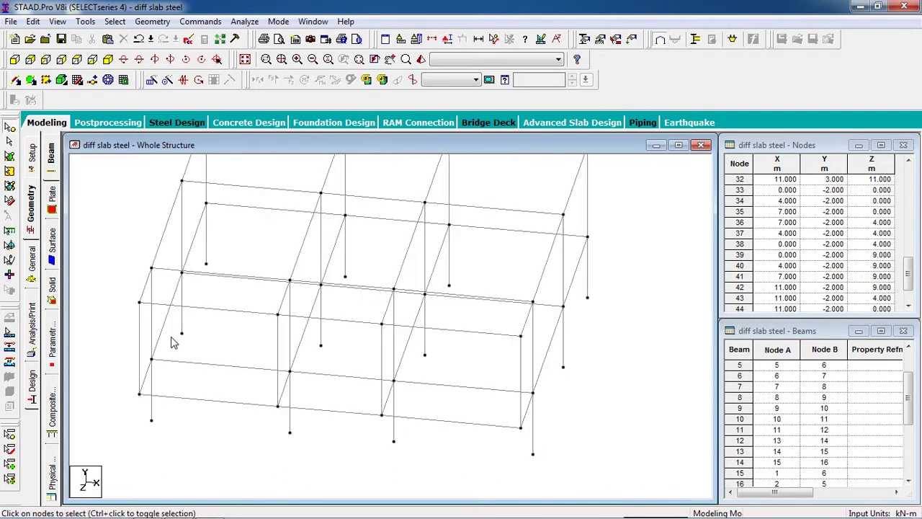
key(Left)
key(Left)
key(Left)
key(Left)
key(Left)
key(Left)
key(Left)
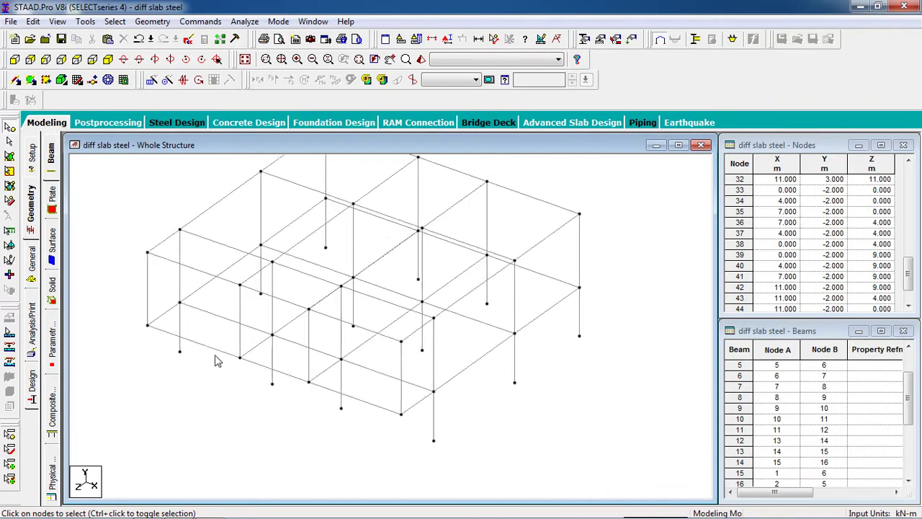
key(Page_Down)
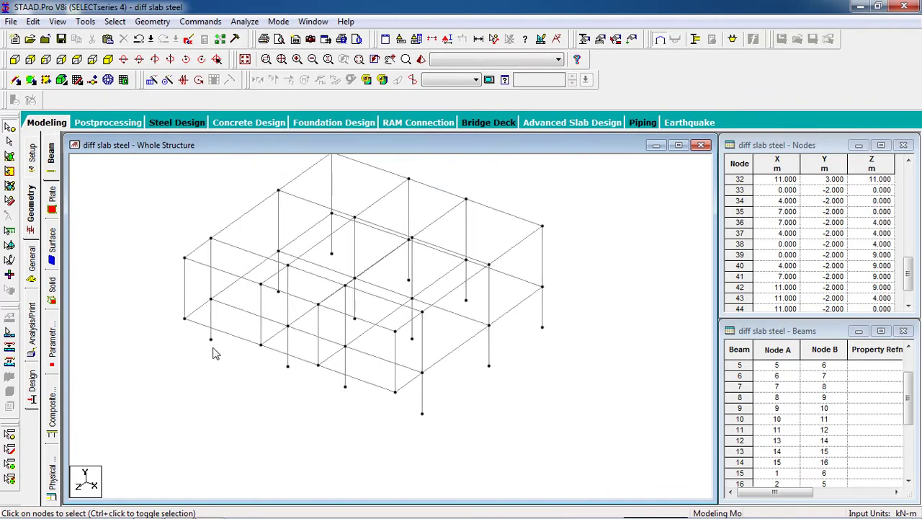
- Repeat all beams at the Y = 3 m level along global Y with Translational Repeat, using 2 steps of 3 m spacing and linked steps
click(15, 59)
key(Page_Down)
key(Page_Down)
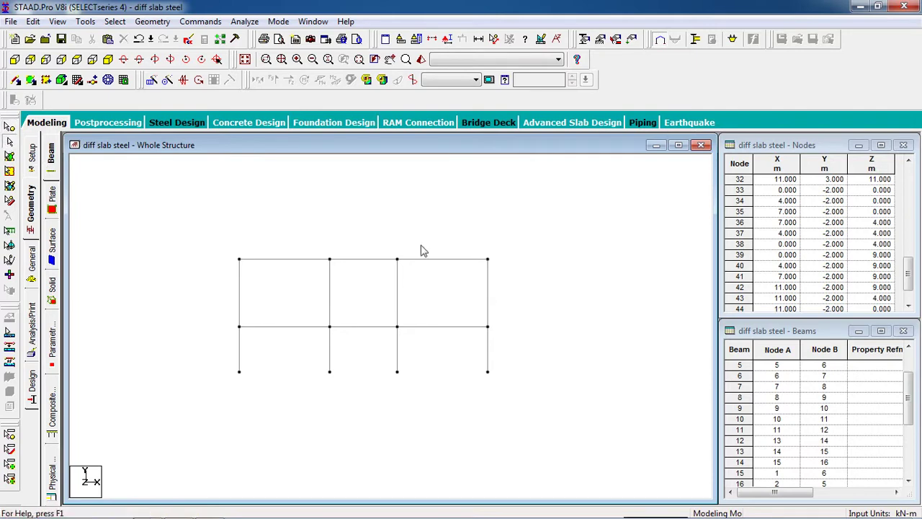
drag(574, 223, 151, 288)
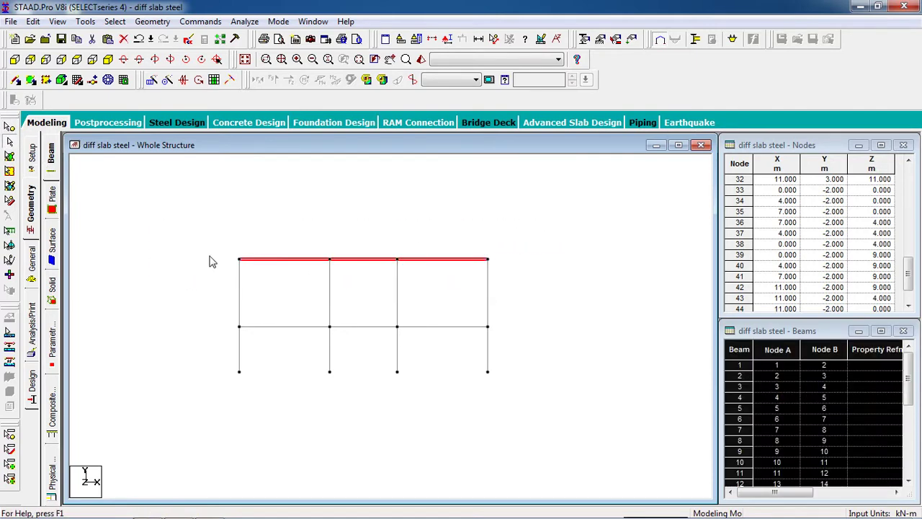
click(108, 59)
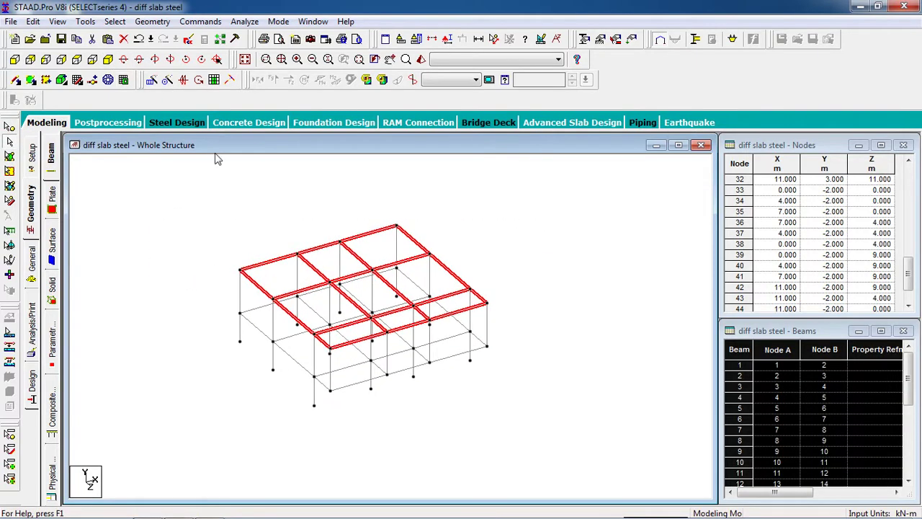
click(152, 79)
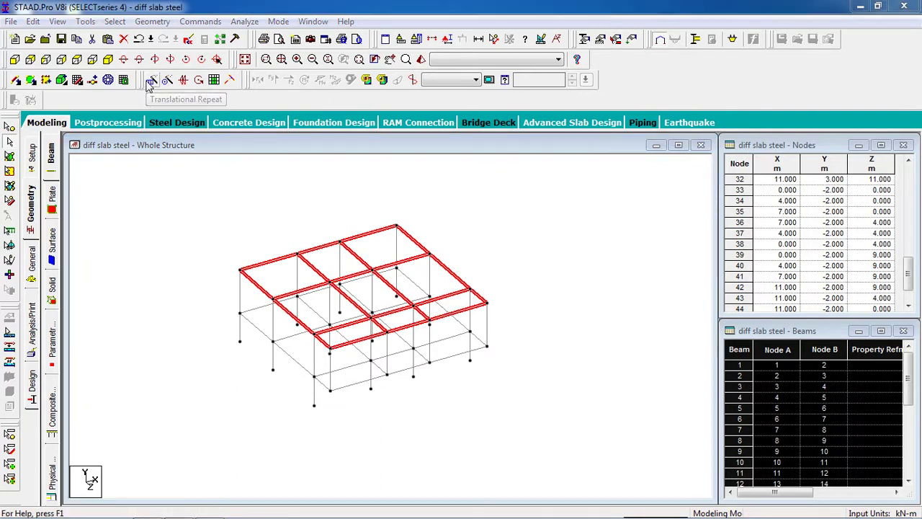
click(322, 326)
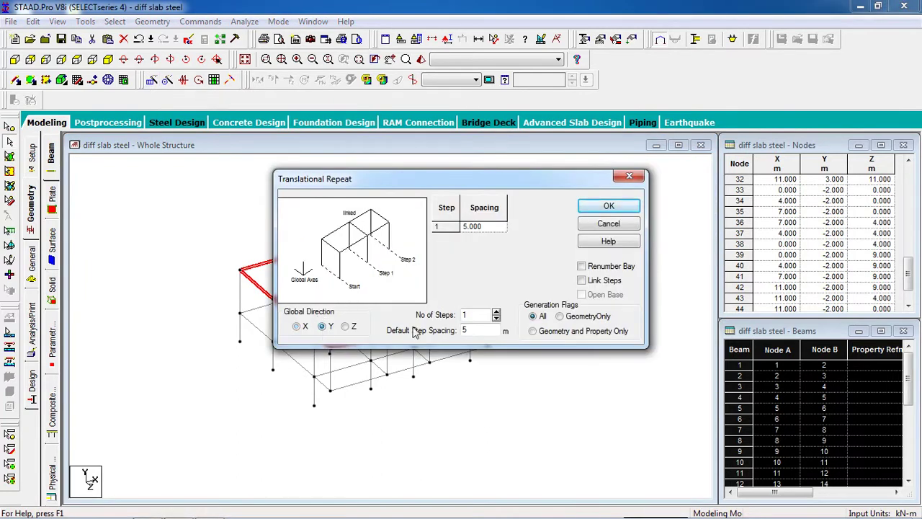
drag(480, 332, 462, 317)
text(3)
text(2)
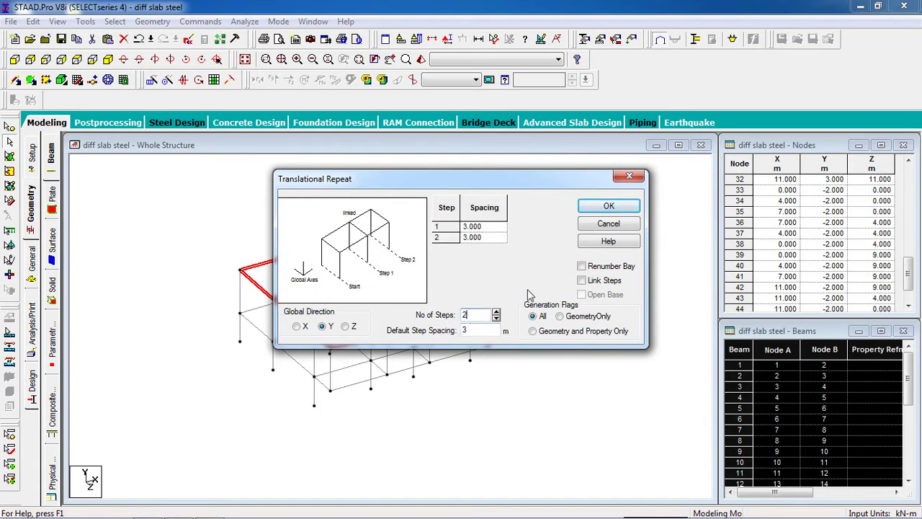
click(581, 280)
click(605, 207)
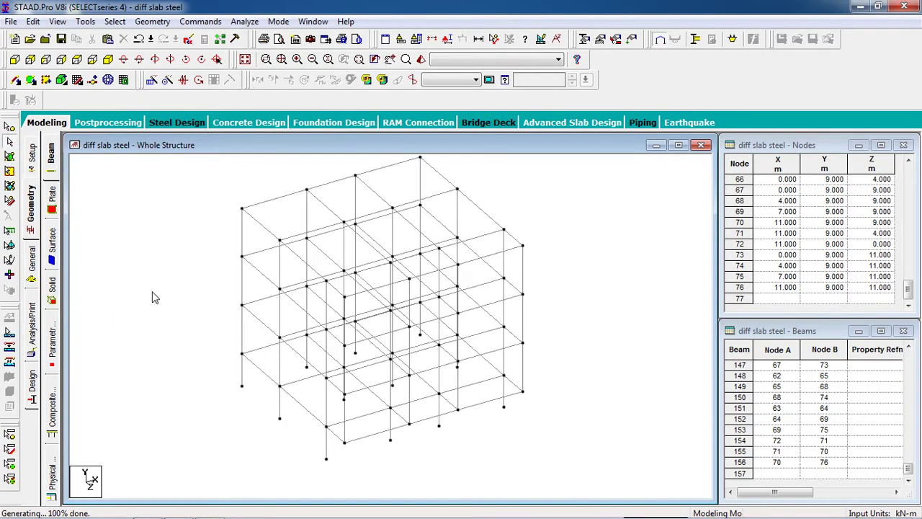
- Create a fixed support definition for the structure
click(14, 59)
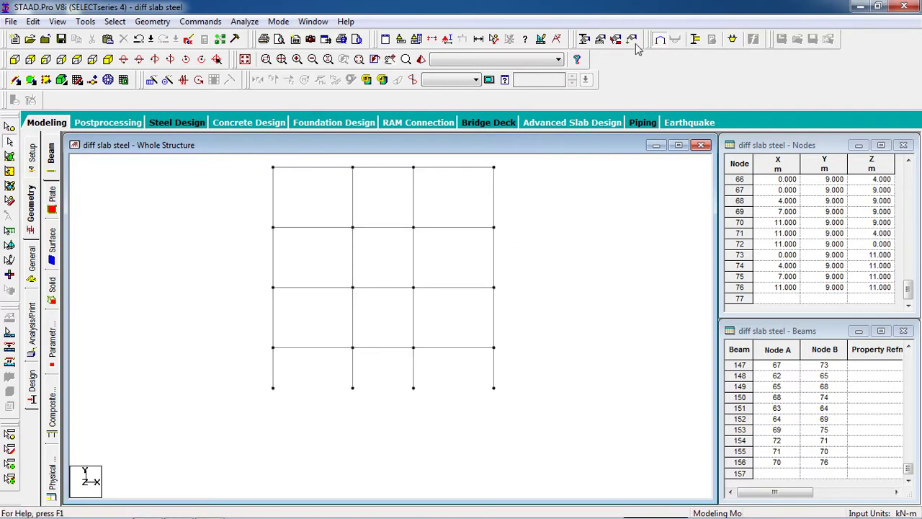
click(610, 41)
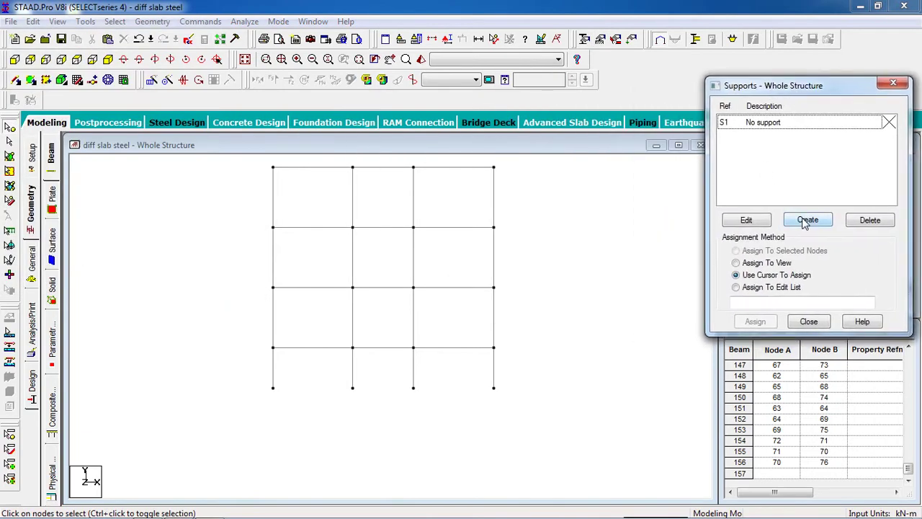
click(807, 220)
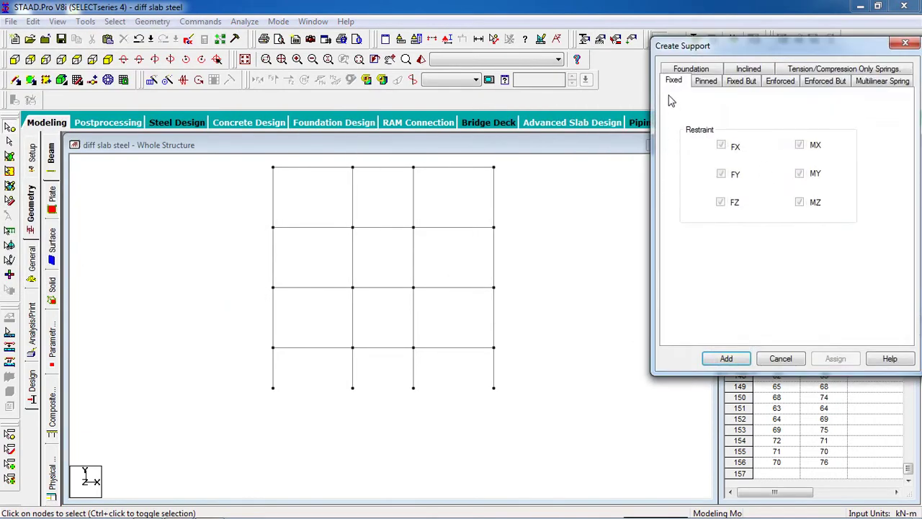
click(726, 358)
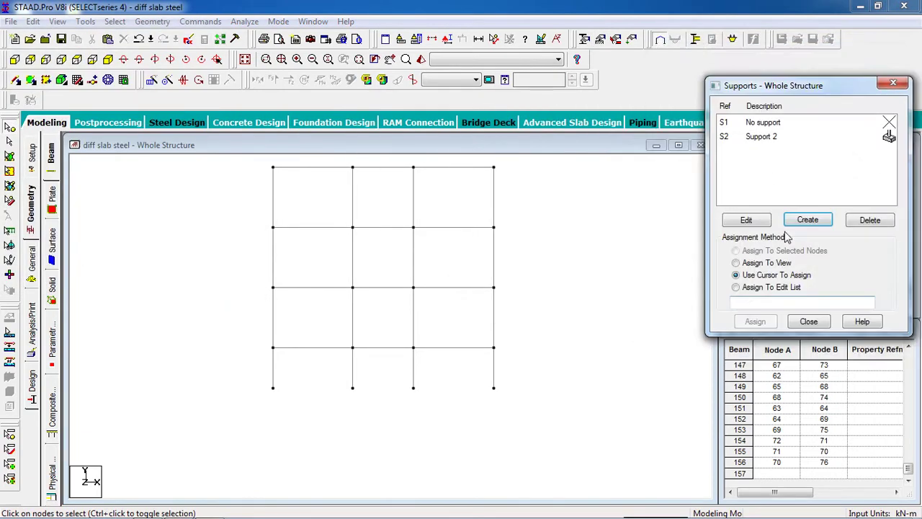
- Assign the fixed support to all base nodes at the Y = -2 m level
click(785, 140)
drag(536, 366, 197, 443)
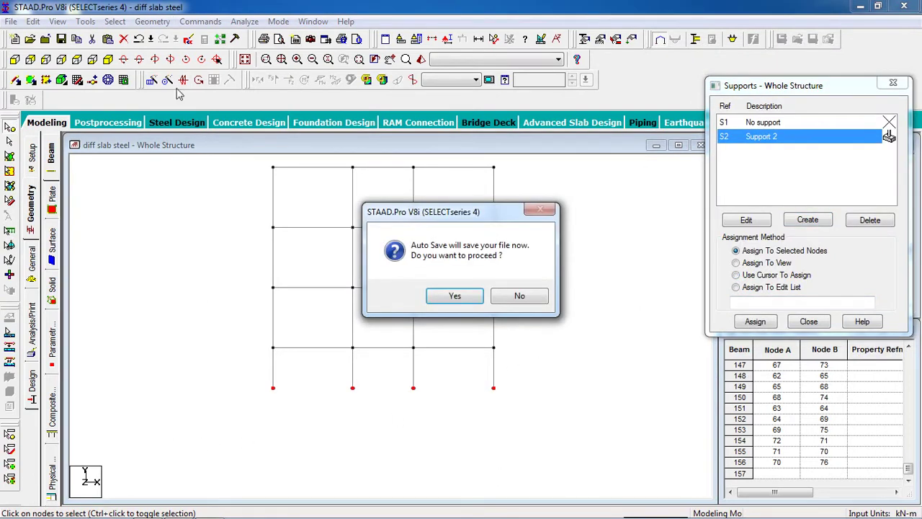
key(Tab)
key(Return)
click(108, 59)
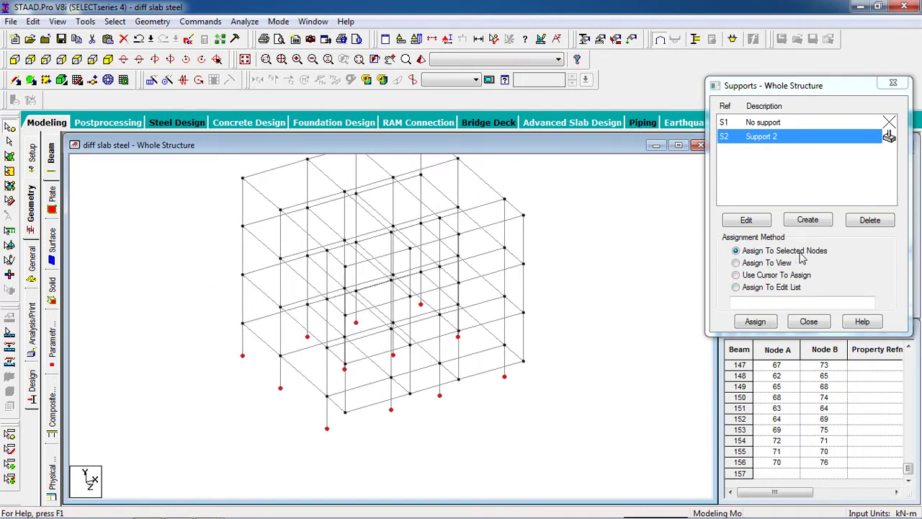
click(764, 326)
click(828, 243)
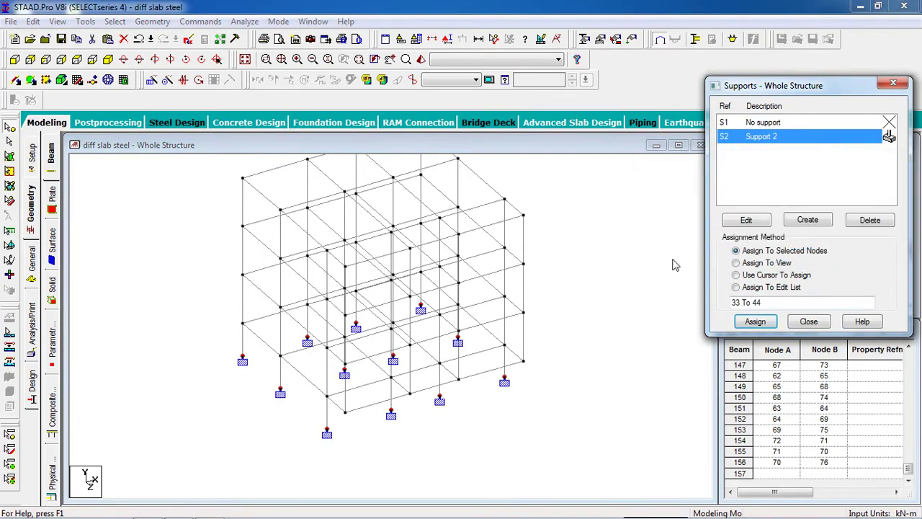
click(613, 279)
scroll(385, 425, up, 2)
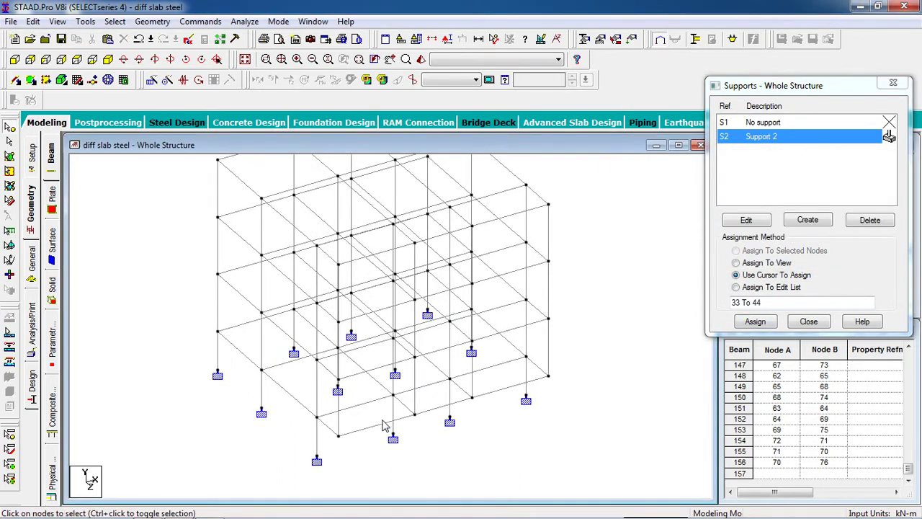
click(809, 322)
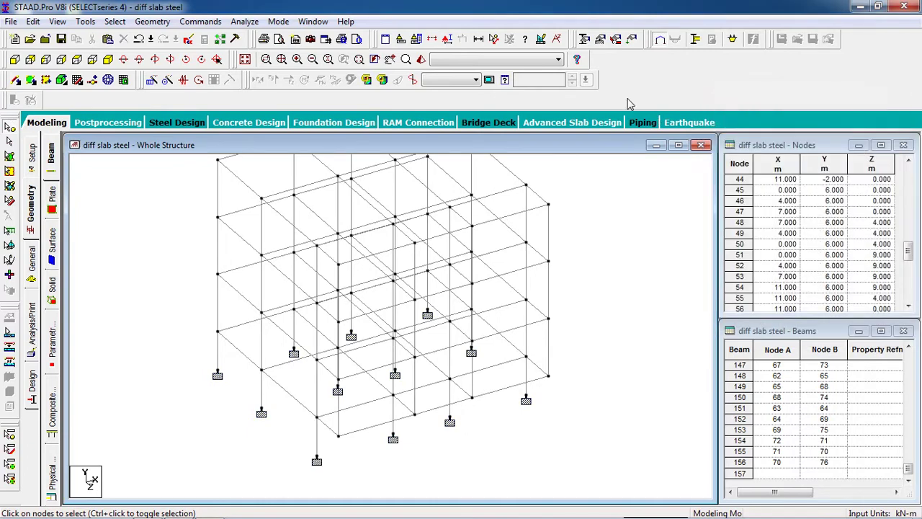
- Add the Indian I Shape section I80016B50012 in STEEL from the section database to the member properties
click(585, 39)
drag(158, 40, 828, 101)
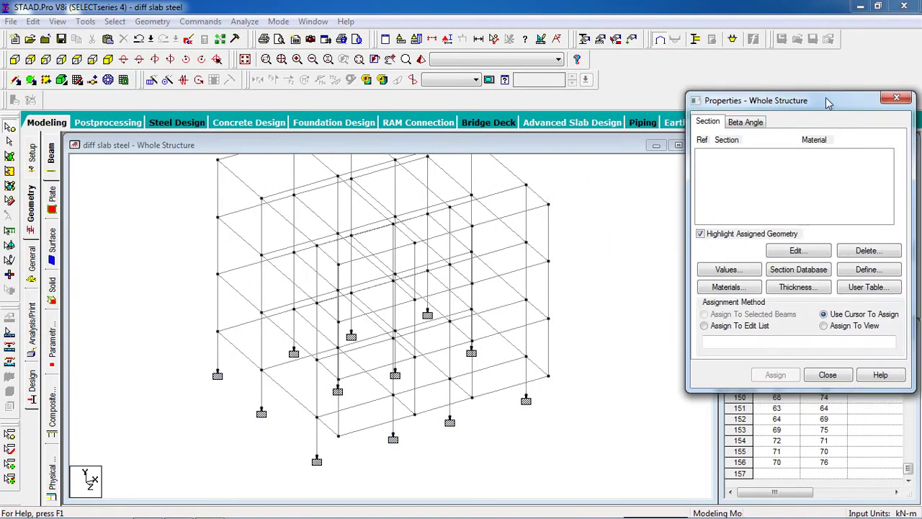
click(818, 273)
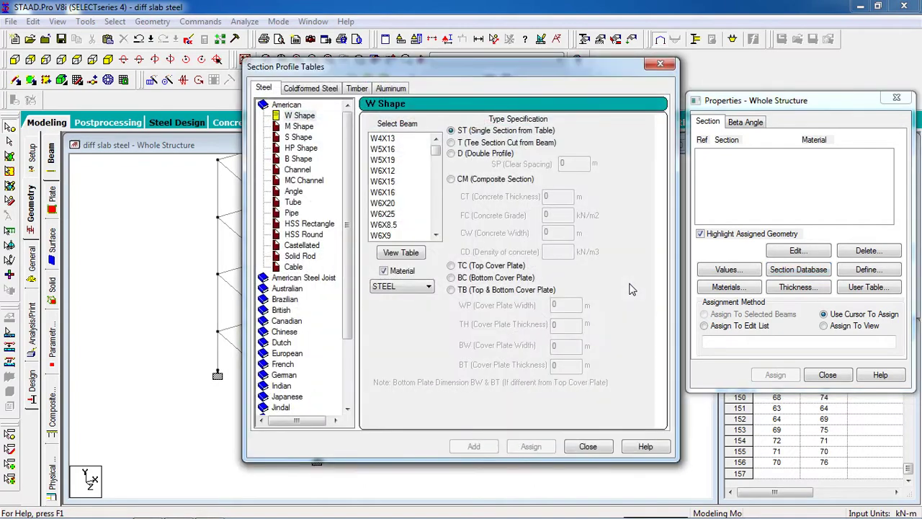
click(285, 387)
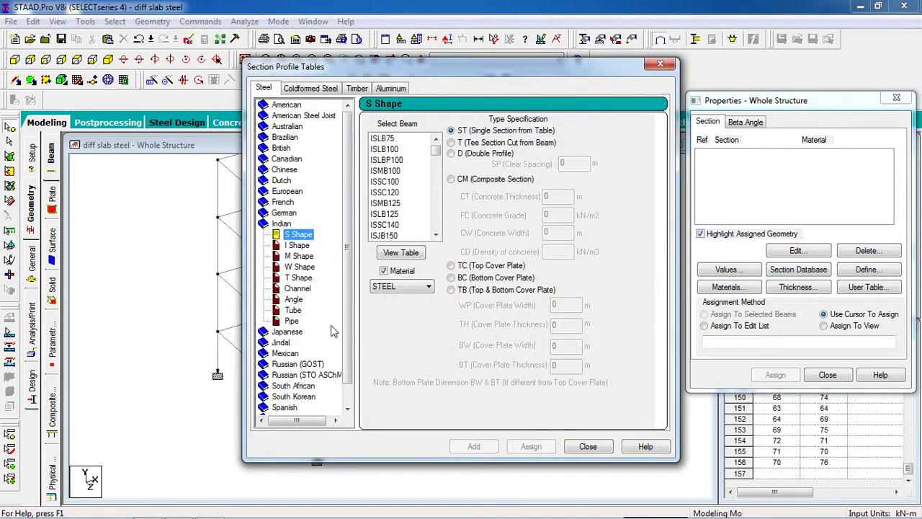
click(297, 245)
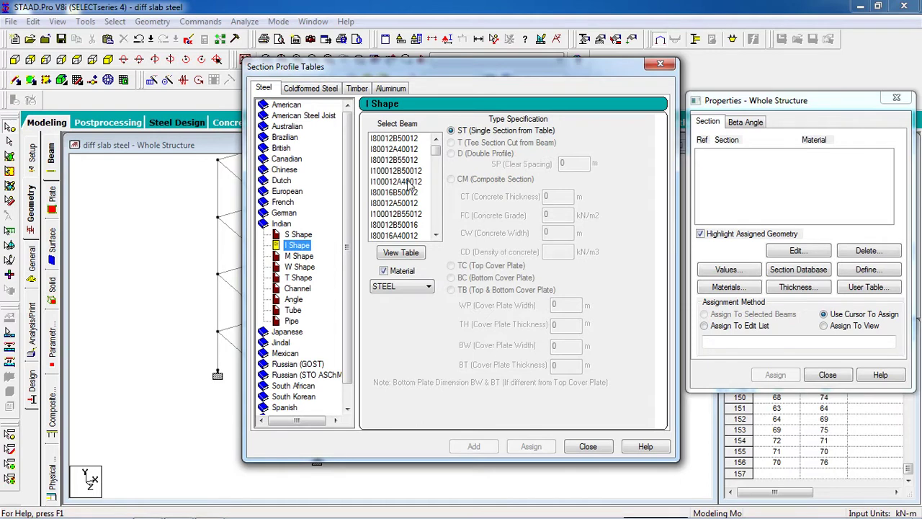
click(397, 192)
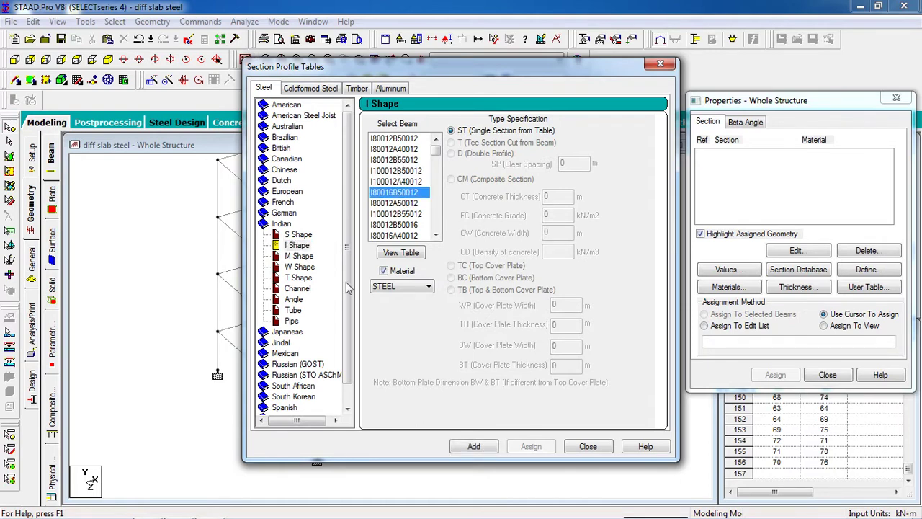
click(461, 450)
click(586, 446)
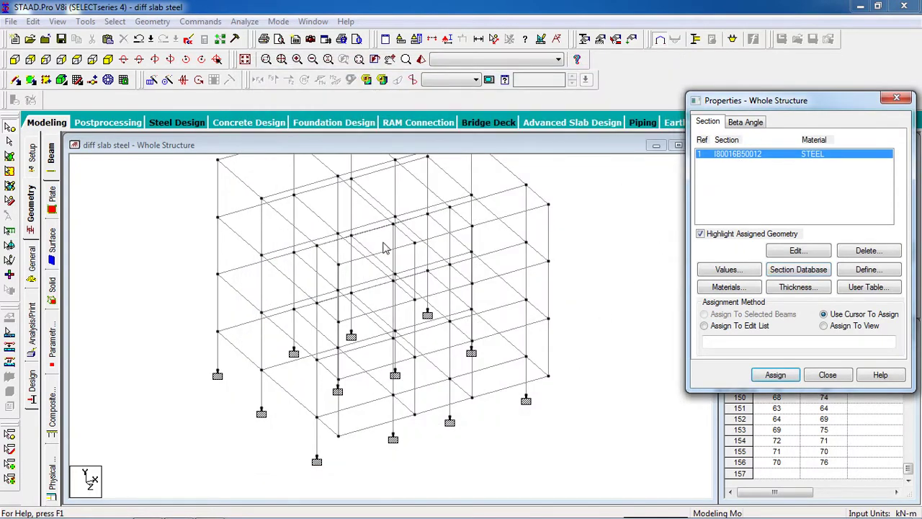
- Assign the I80016B50012 section to all members in the view
click(840, 325)
click(778, 374)
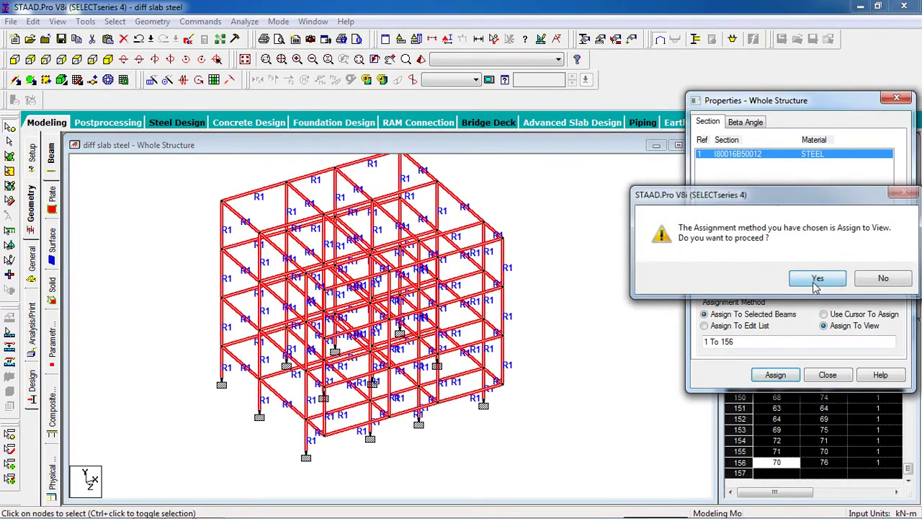
click(817, 278)
key(Left)
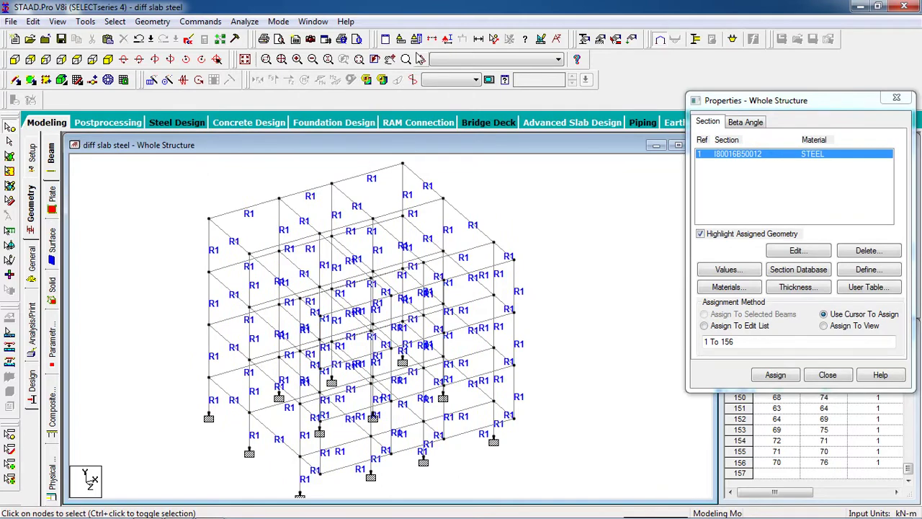
- Examine the frame's assigned steel sections in the 3D rendered view from different angles, and close the rendering
click(421, 59)
drag(426, 331, 610, 366)
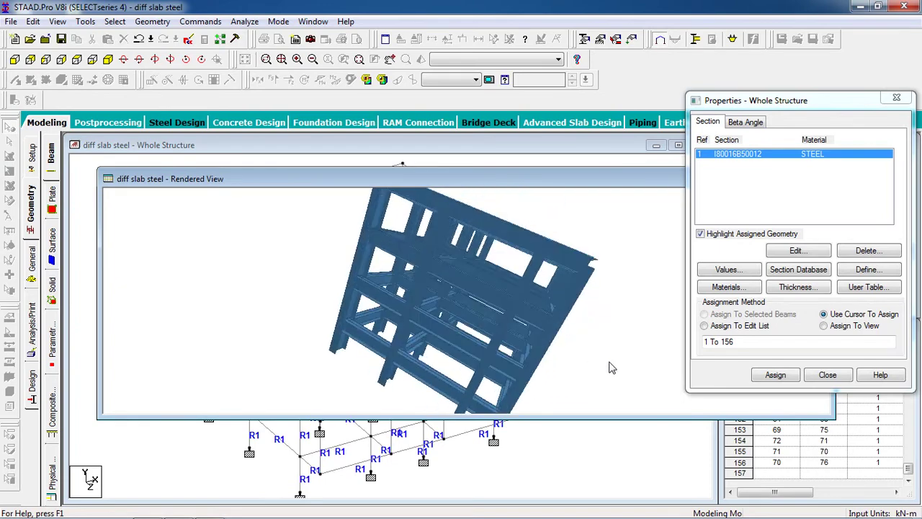
drag(490, 251, 433, 197)
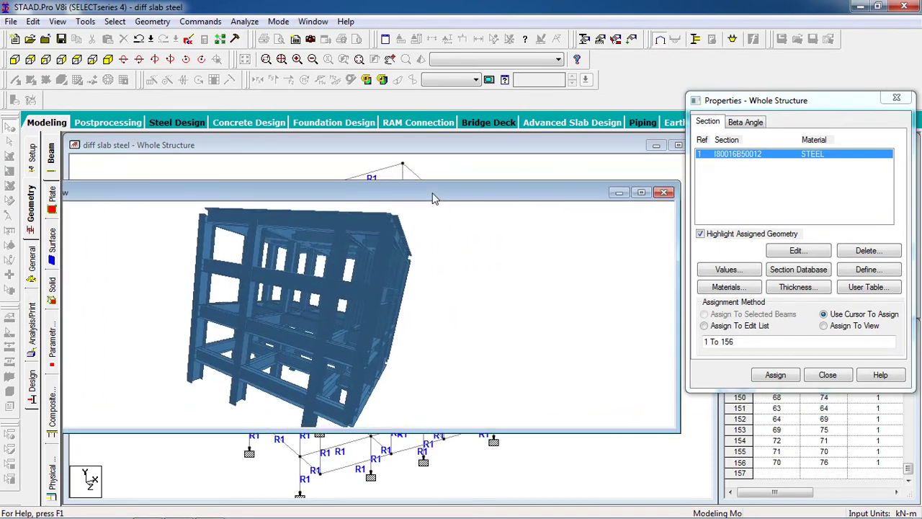
click(663, 193)
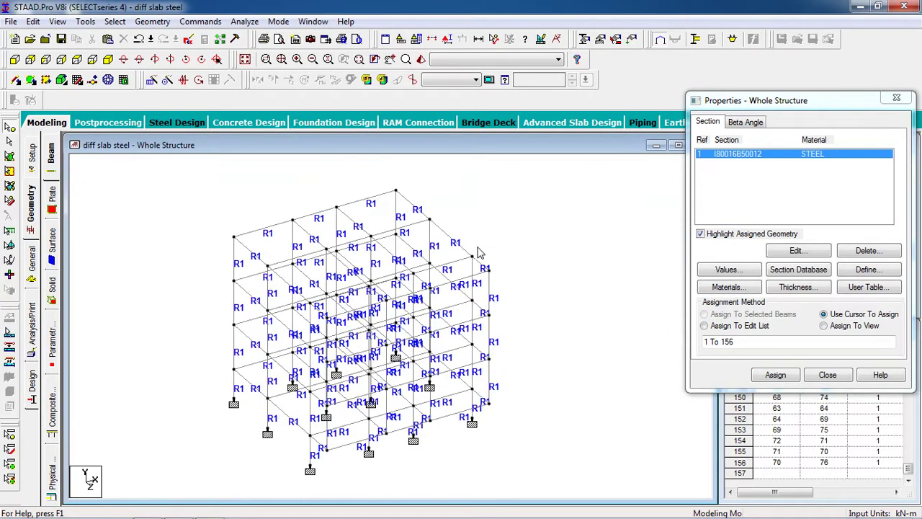
middle_drag(580, 327, 566, 312)
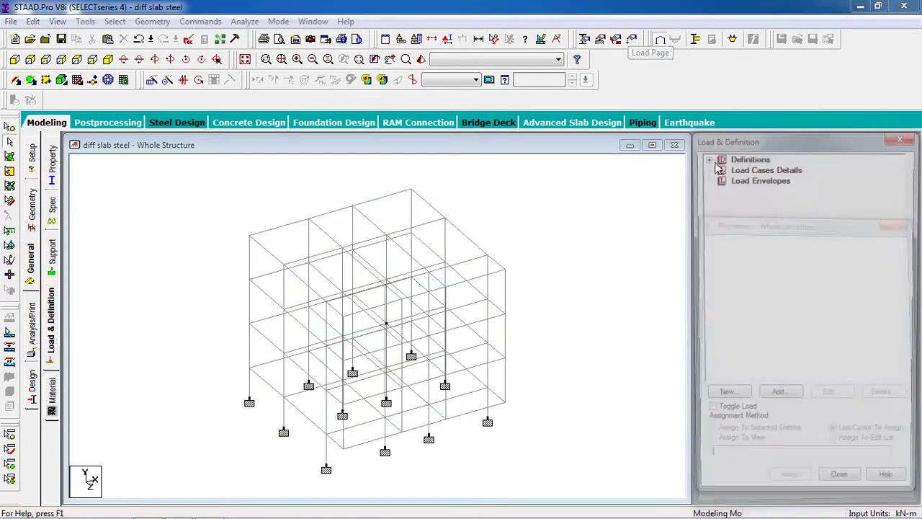
- Add primary load case 1 with loading type Dead and the title Dead
click(626, 39)
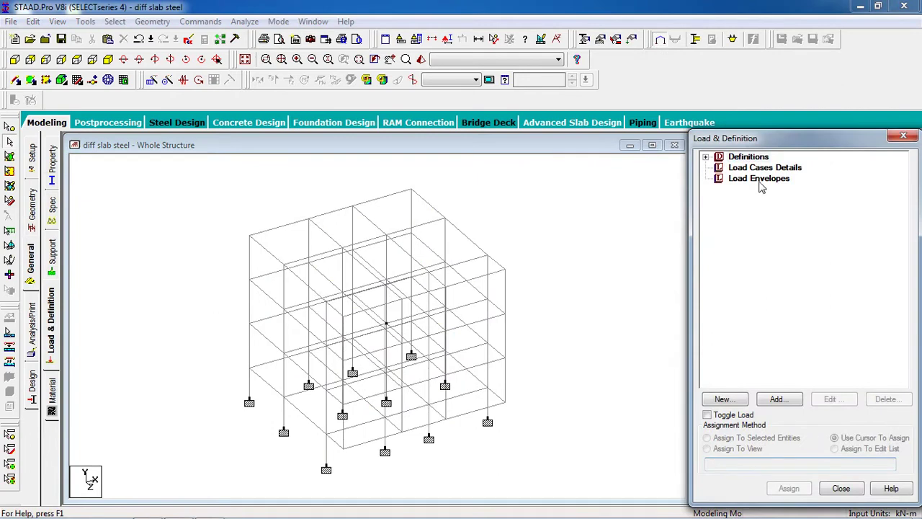
click(761, 170)
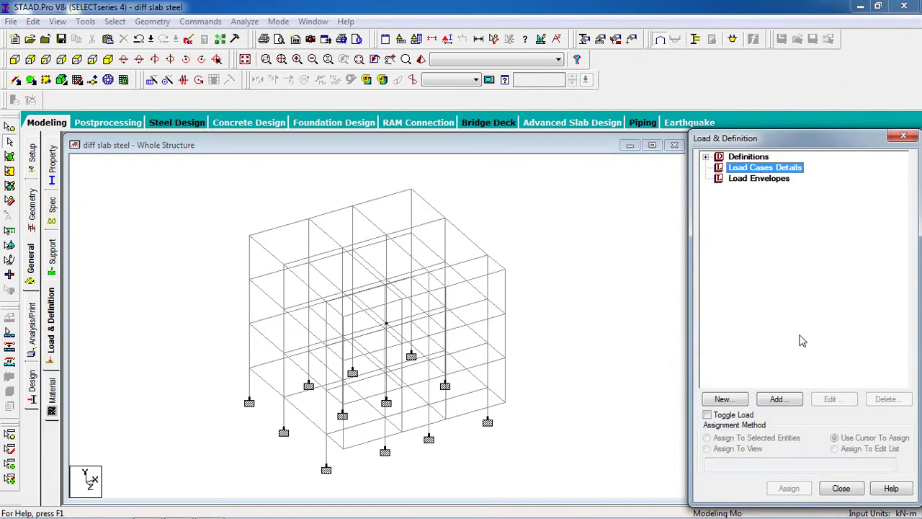
click(779, 401)
click(536, 190)
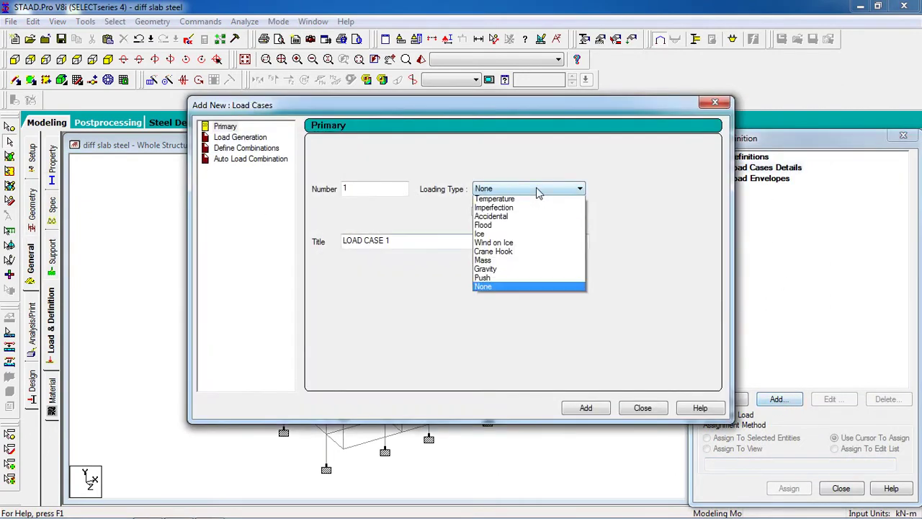
click(539, 198)
drag(410, 246, 309, 245)
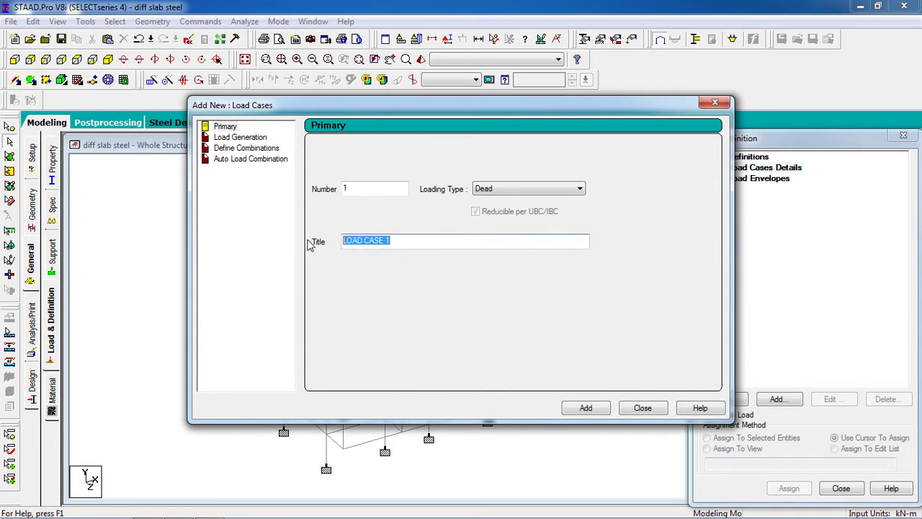
text(Dead)
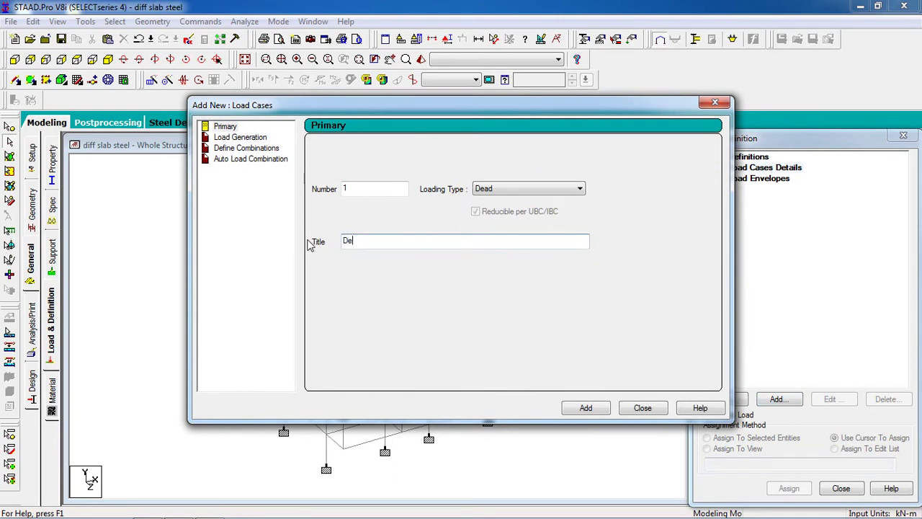
click(589, 407)
- Add primary load case 2 with loading type Live and the title Live, and finish adding load cases
click(558, 190)
click(551, 213)
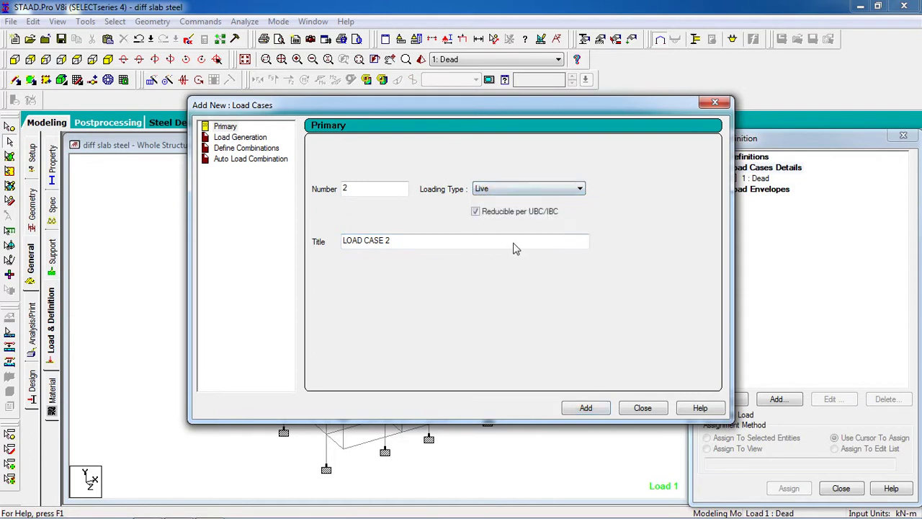
drag(395, 243, 343, 245)
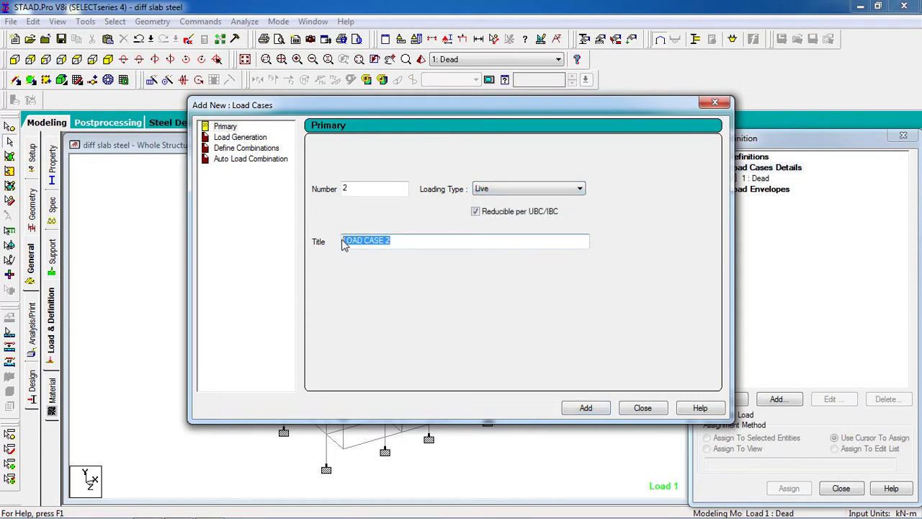
text(Live)
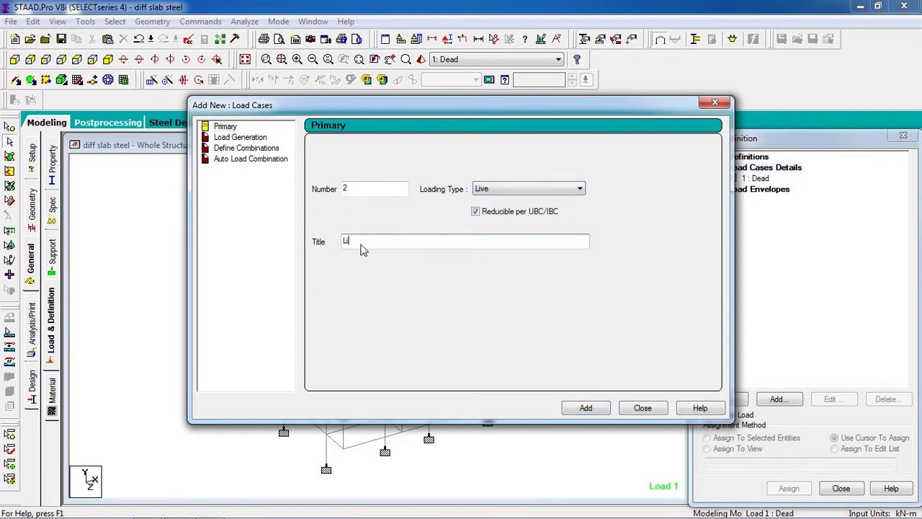
click(587, 408)
click(633, 408)
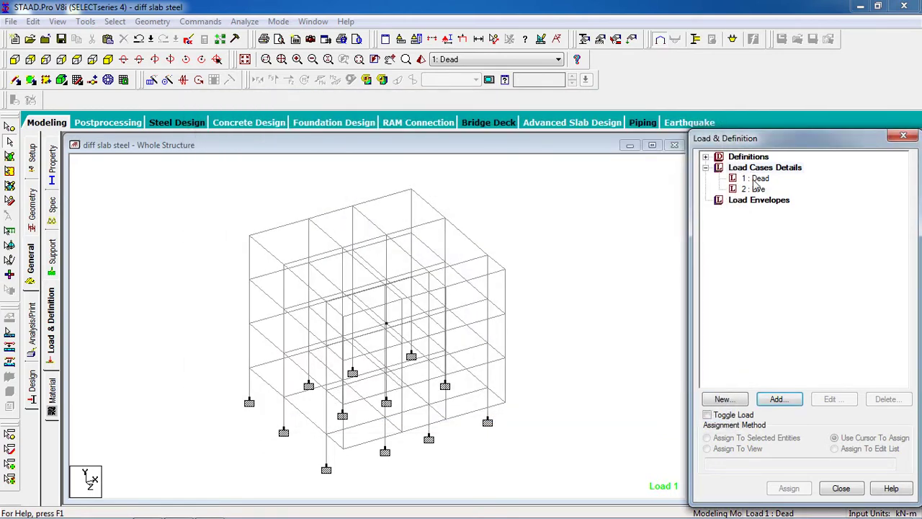
- Add a selfweight load in the Y direction with factor -1 to the Dead load case
click(755, 180)
click(776, 399)
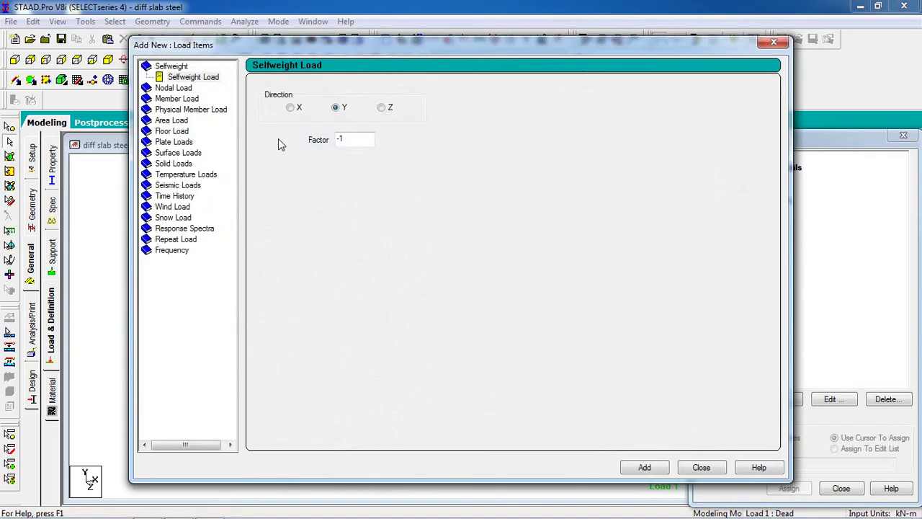
click(167, 78)
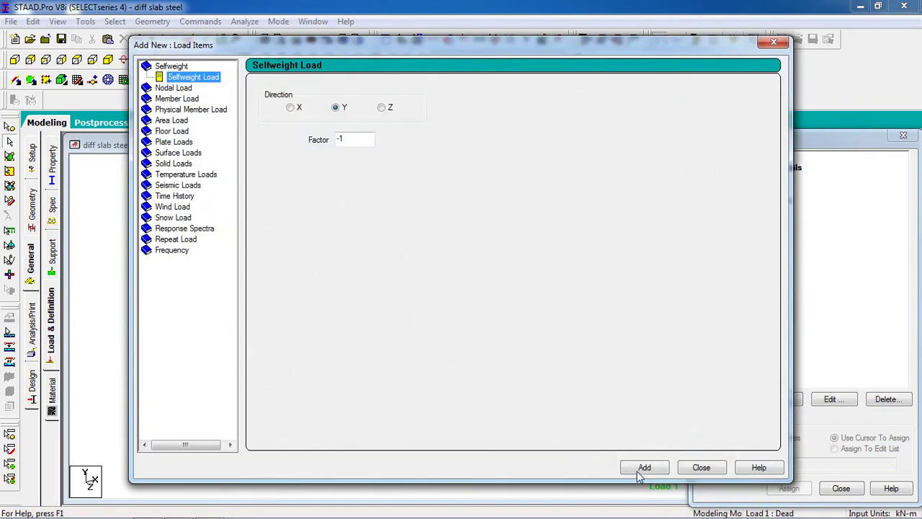
click(644, 469)
- Add a uniform member force of -10 kN/m in the GY direction to the Dead load case
click(179, 99)
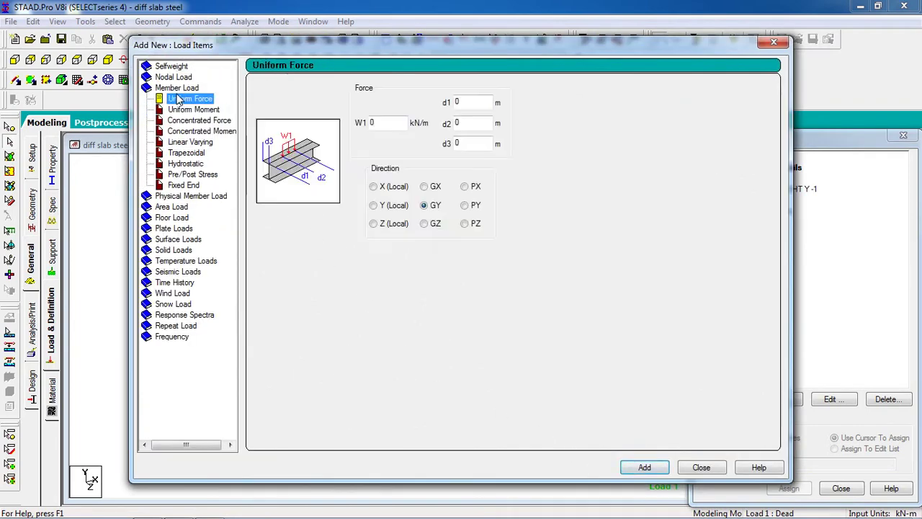
key(Tab)
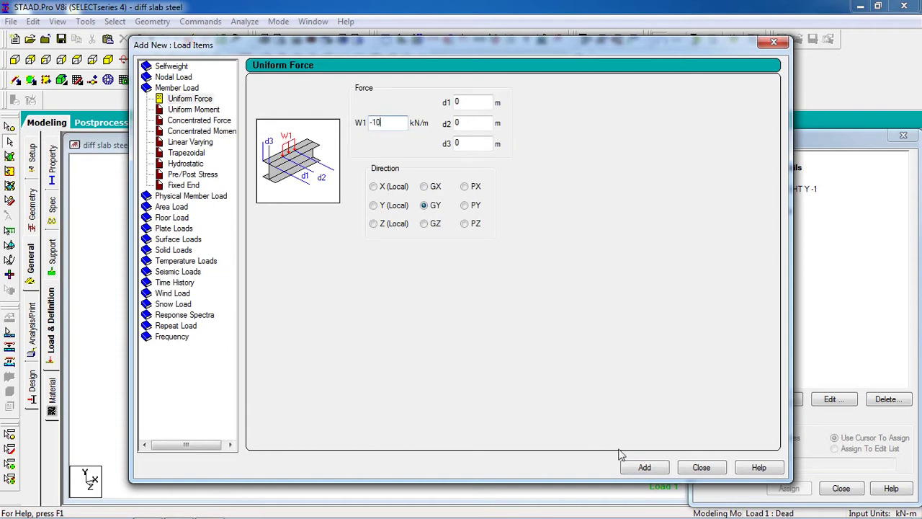
click(644, 470)
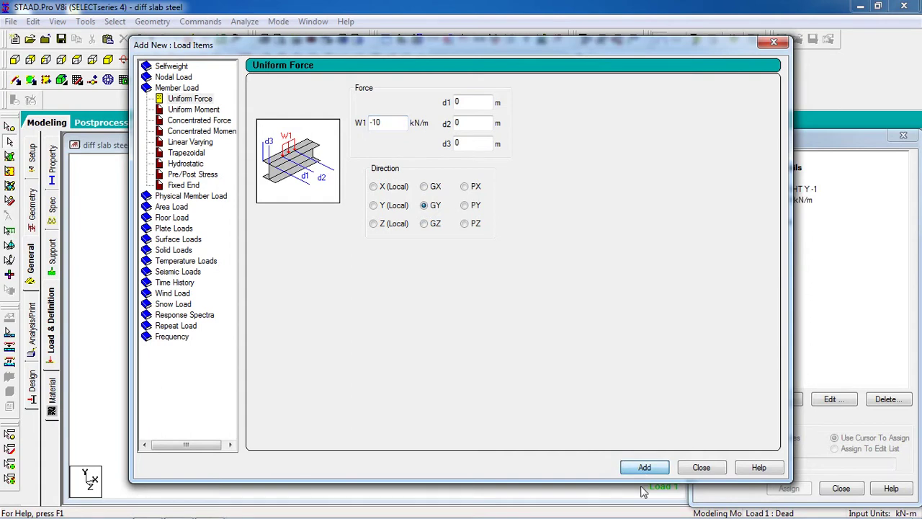
- Set up a floor load for the Dead case with a pressure of -5.5 kN/m2, keeping the frame in view
click(167, 218)
click(308, 157)
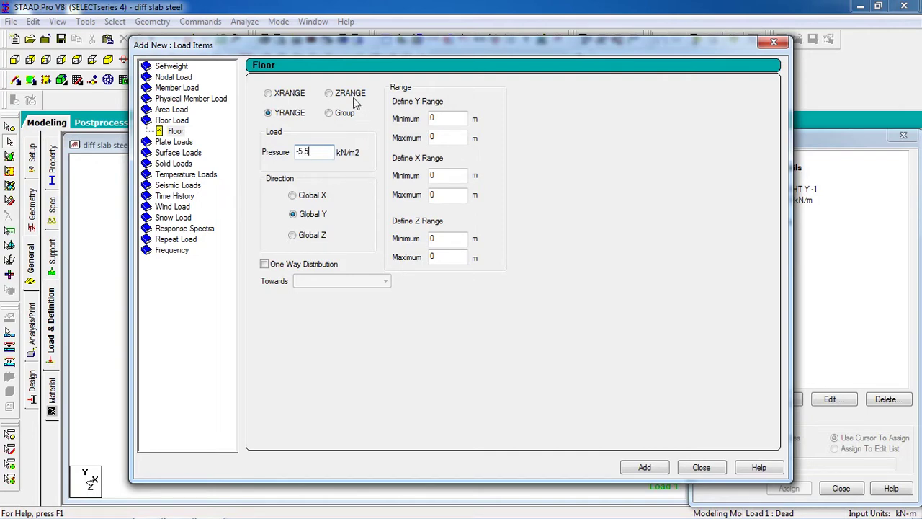
drag(322, 57, 575, 66)
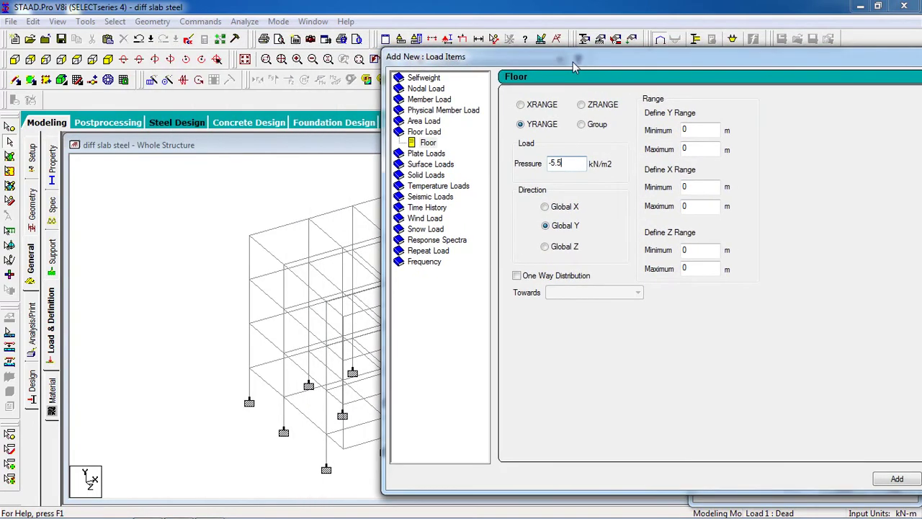
drag(651, 67, 706, 67)
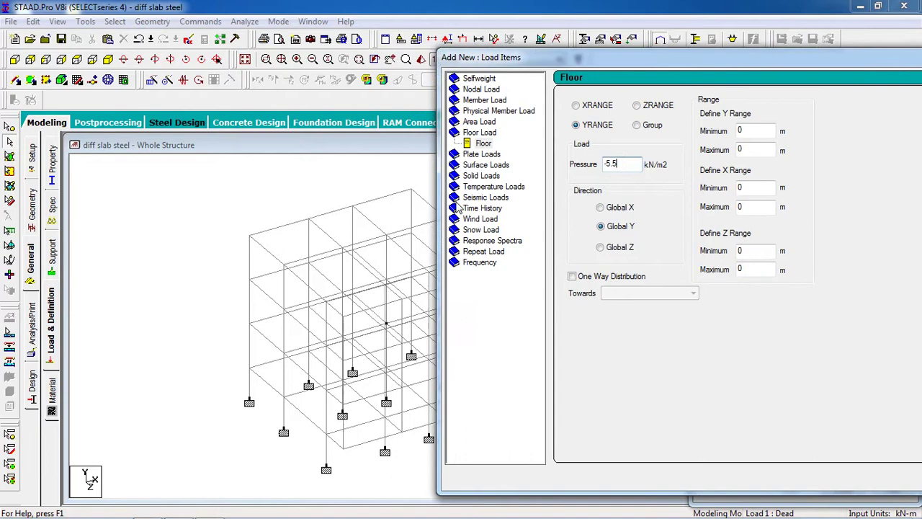
- Check the coordinates of the corner nodes at the lowest and the topmost beam levels
click(10, 128)
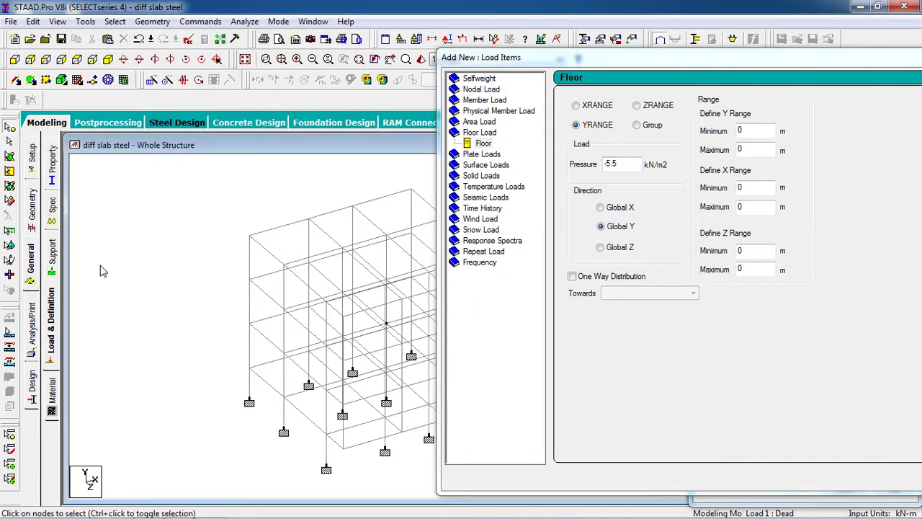
double_click(249, 370)
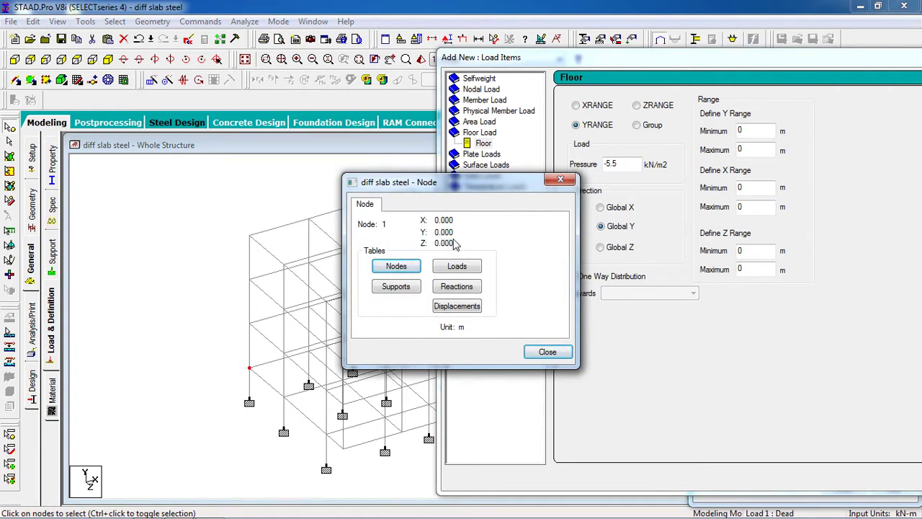
click(548, 352)
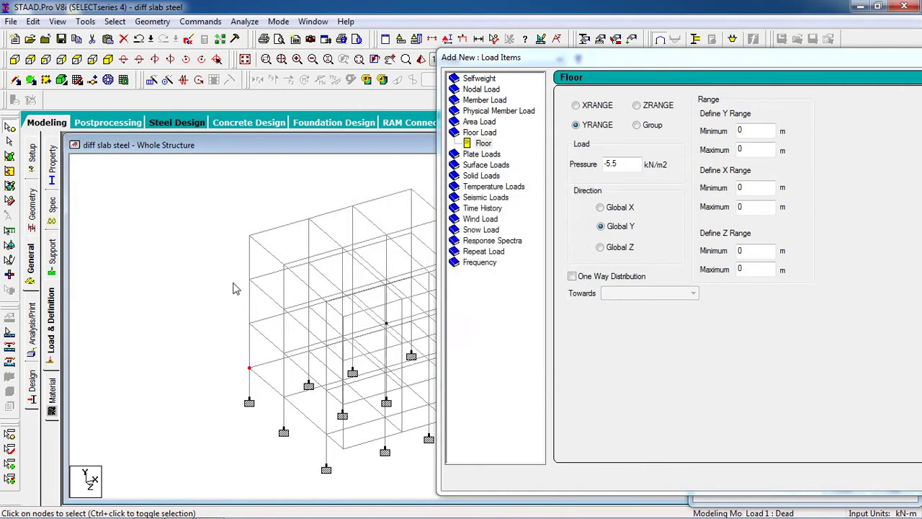
double_click(250, 238)
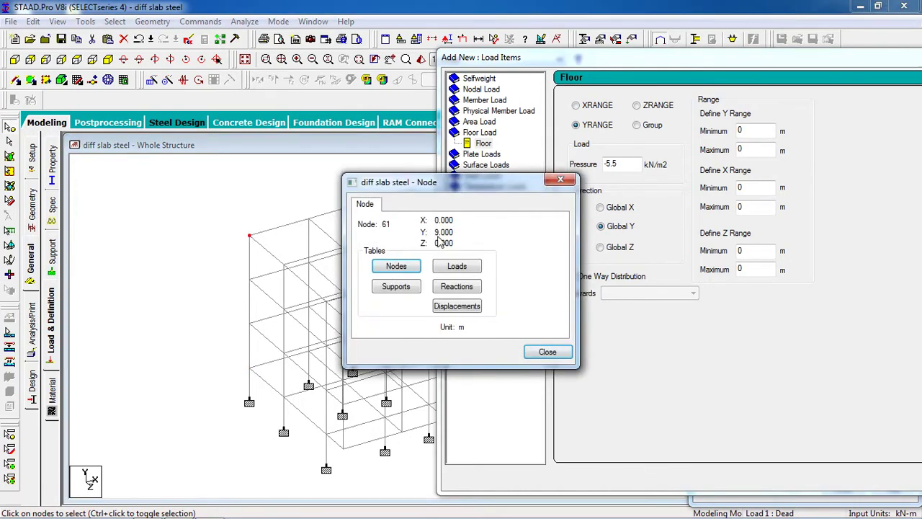
click(546, 352)
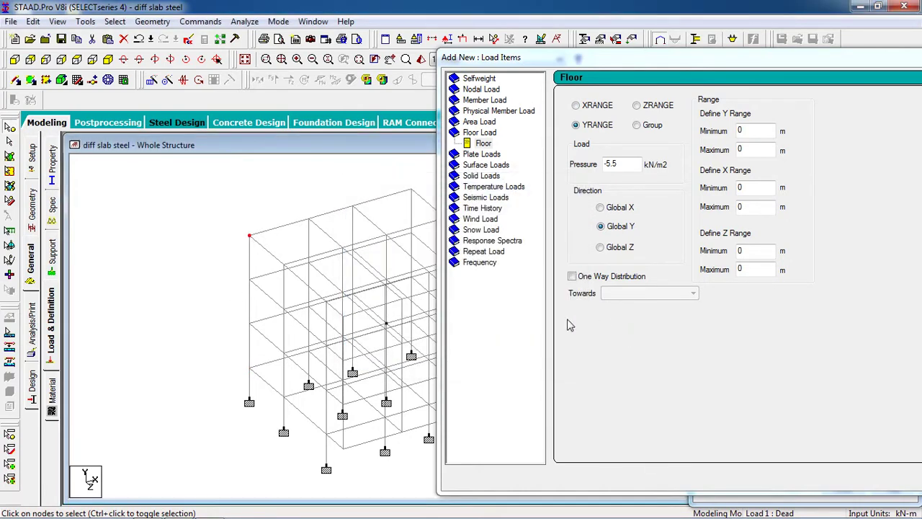
- Set the floor load's Y range from 0 to 9 m and add the load to the Dead case
double_click(742, 131)
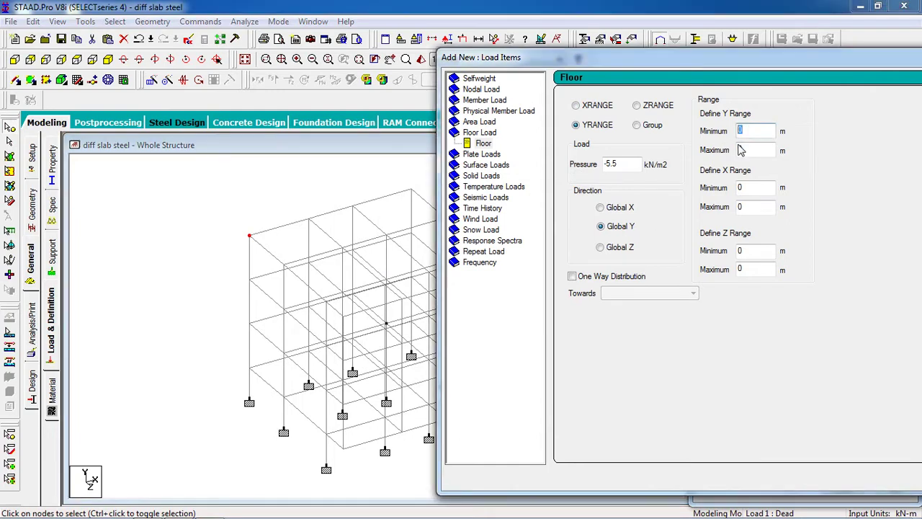
double_click(742, 150)
text(9)
double_click(250, 236)
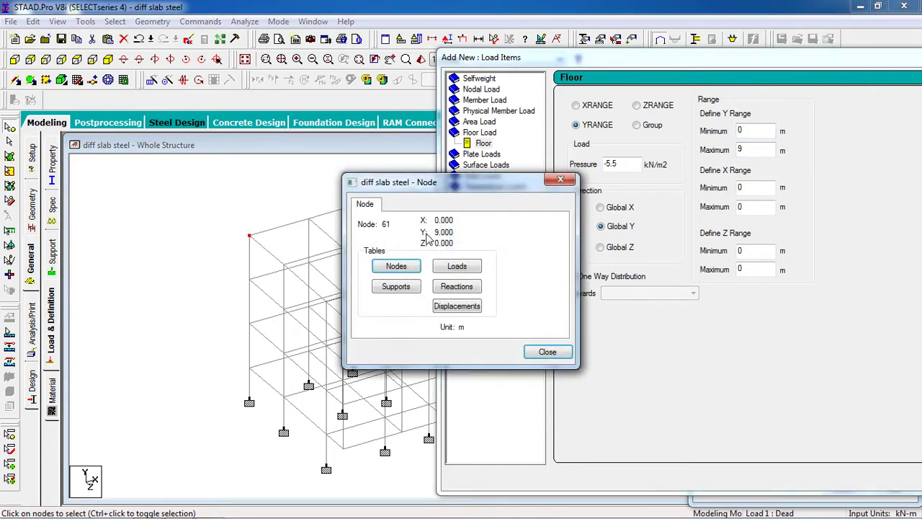
click(547, 351)
drag(721, 58, 405, 41)
click(637, 463)
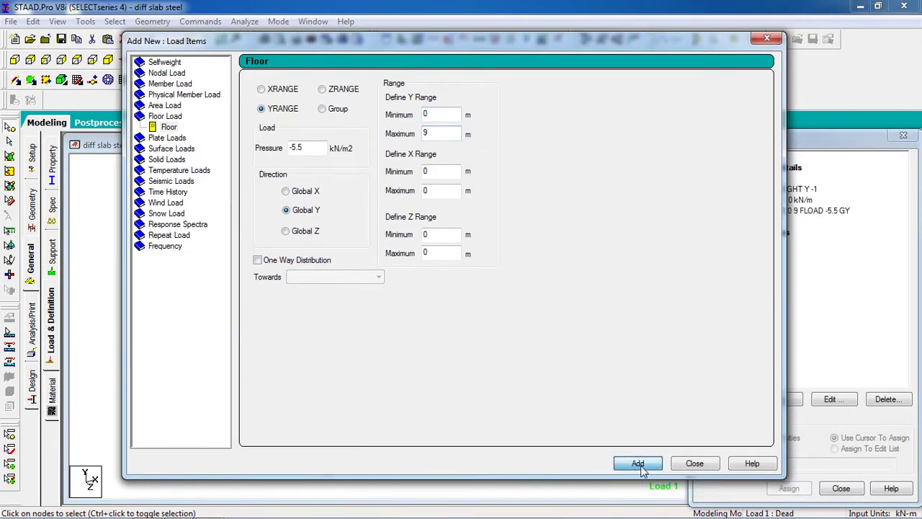
click(703, 465)
- Assign the selfweight load to all members in the view
click(793, 188)
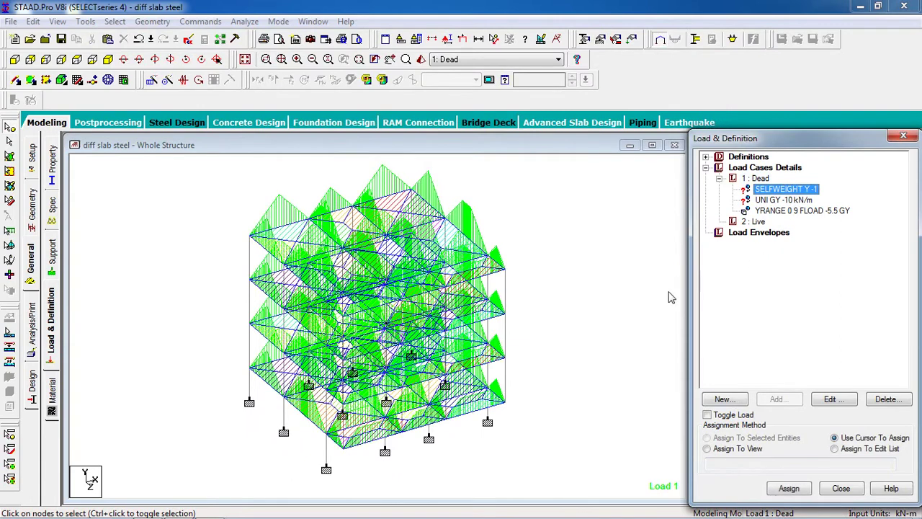
click(707, 448)
click(789, 488)
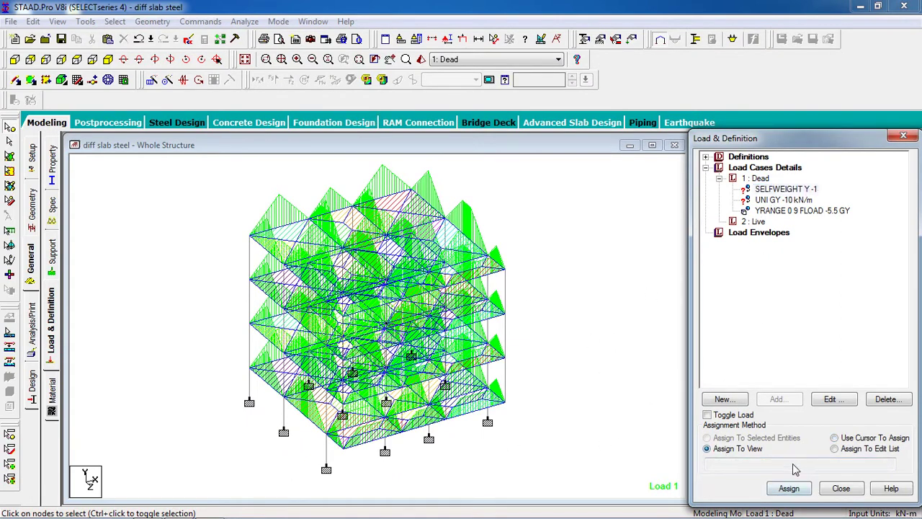
click(788, 488)
click(818, 351)
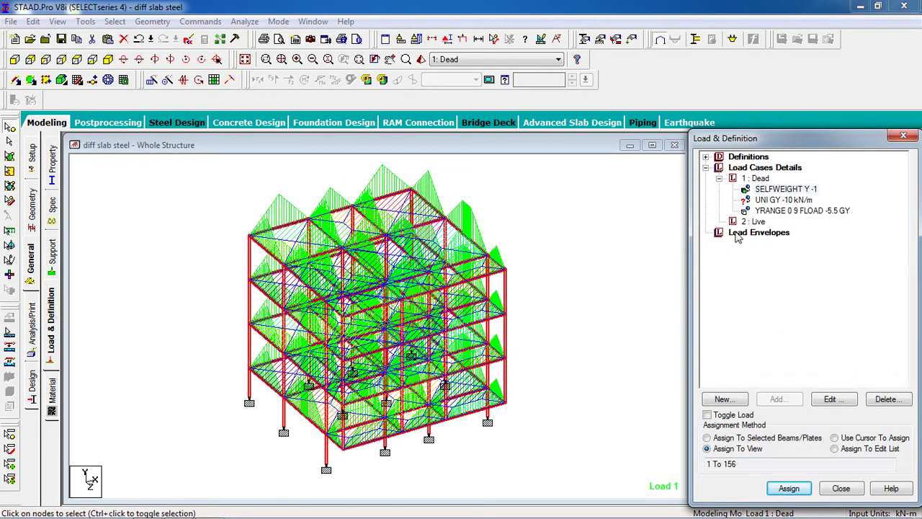
- Select all beams parallel to X and Z for the -10 kN/m uniform load
click(776, 202)
click(204, 283)
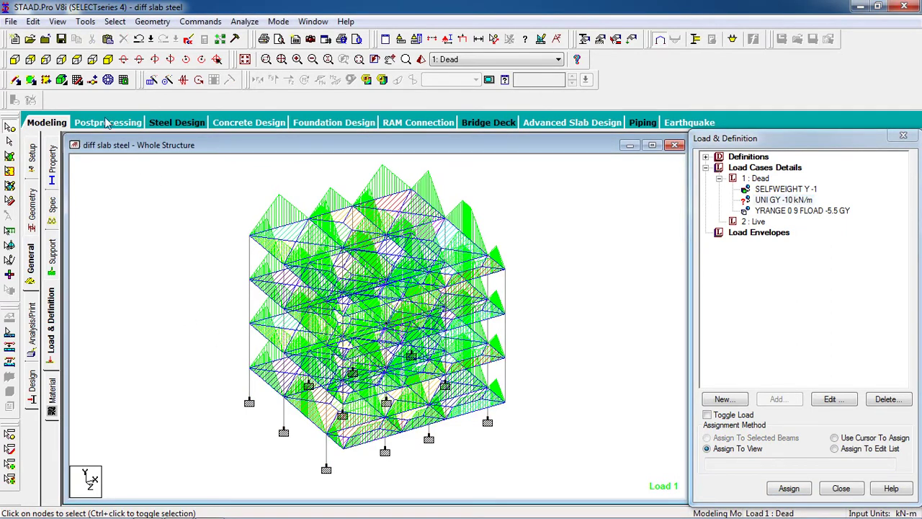
click(115, 21)
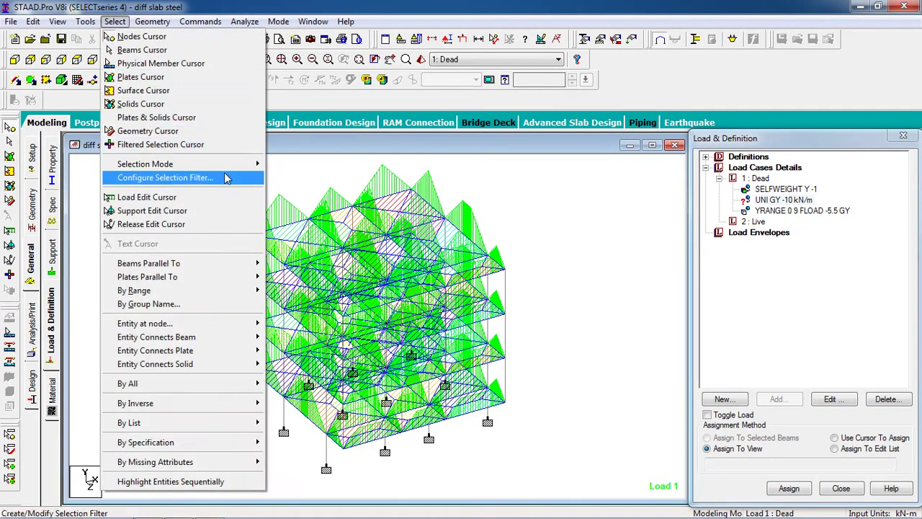
click(270, 266)
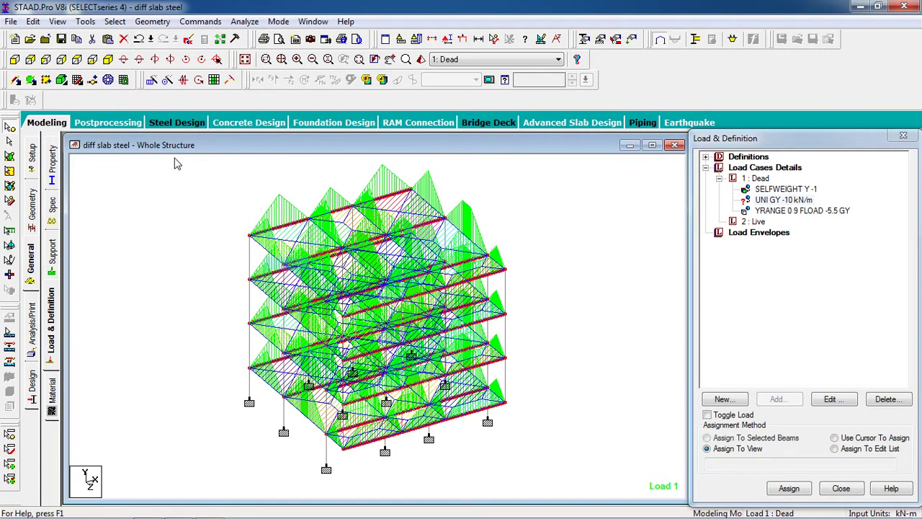
click(115, 21)
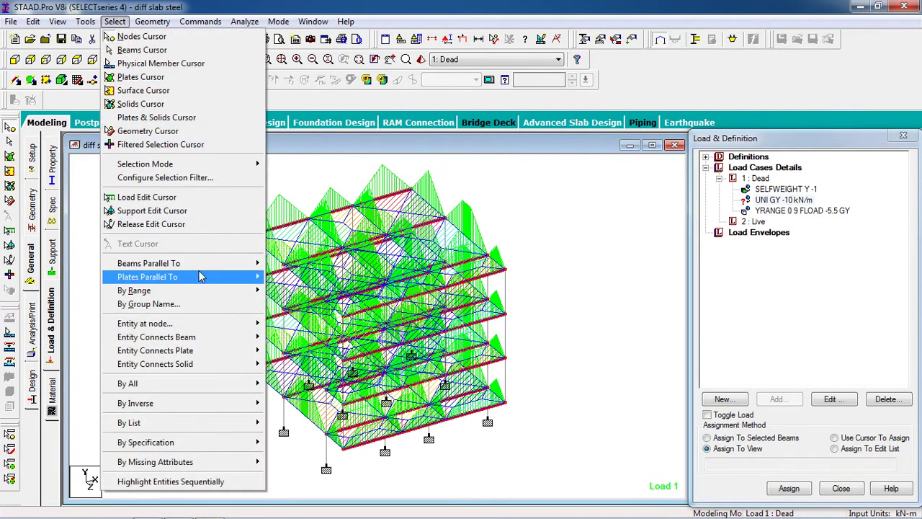
mouse_move(209, 265)
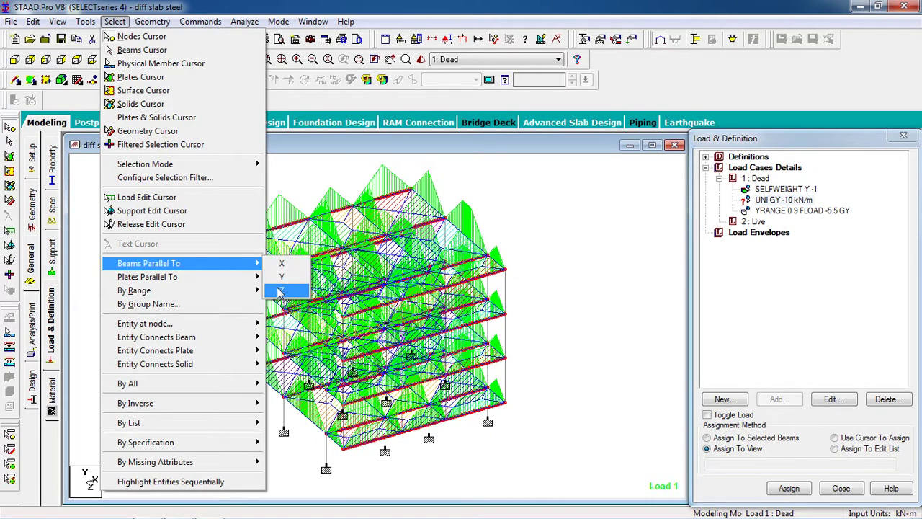
click(281, 283)
scroll(110, 355, up, 1)
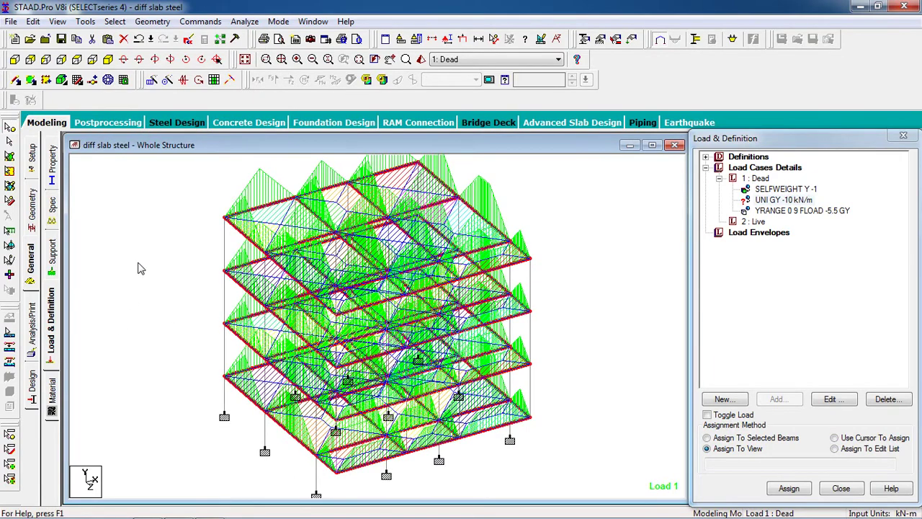
scroll(141, 266, down, 1)
- Assign the -10 kN/m uniform load to the selected beams and view the loaded frame from another side
click(778, 200)
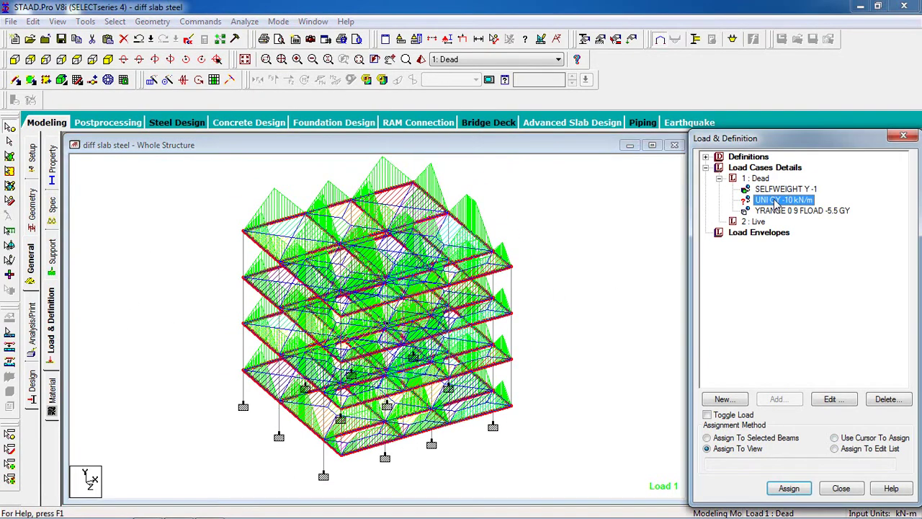
click(736, 440)
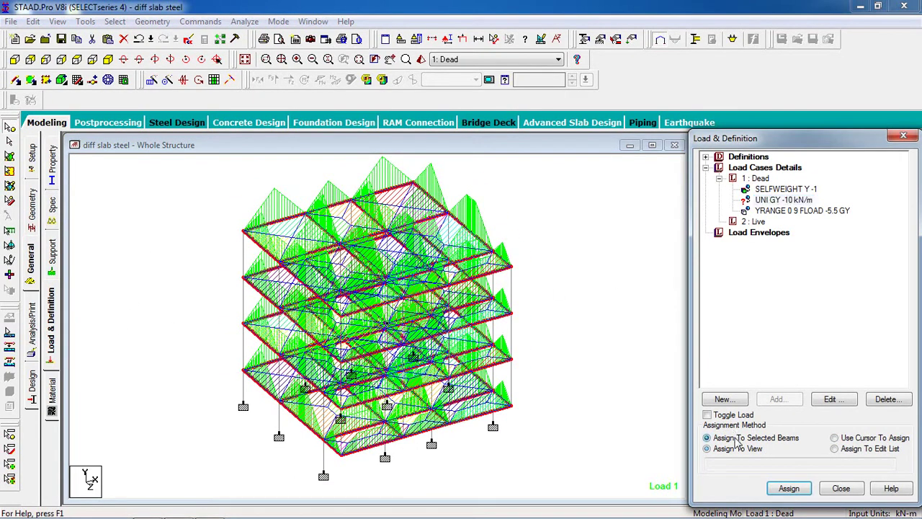
click(788, 488)
click(798, 355)
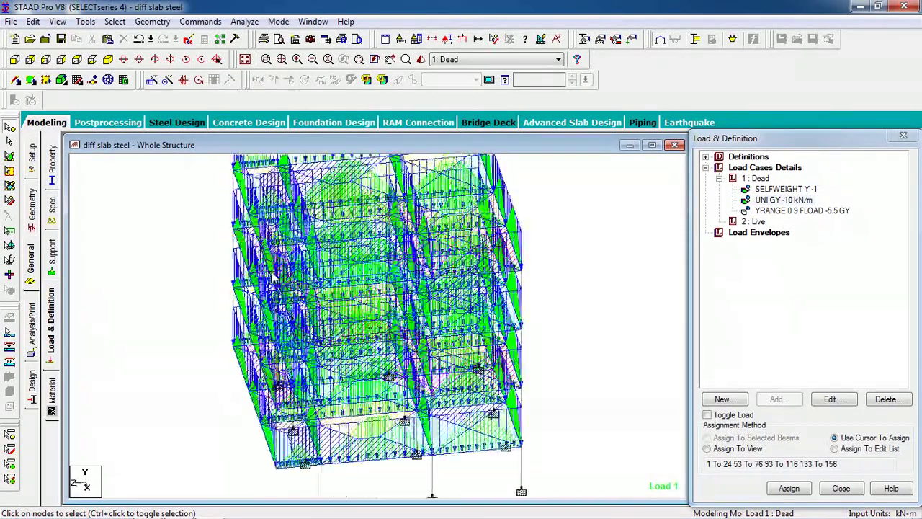
key(Left)
key(Left)
key(Left)
key(Left)
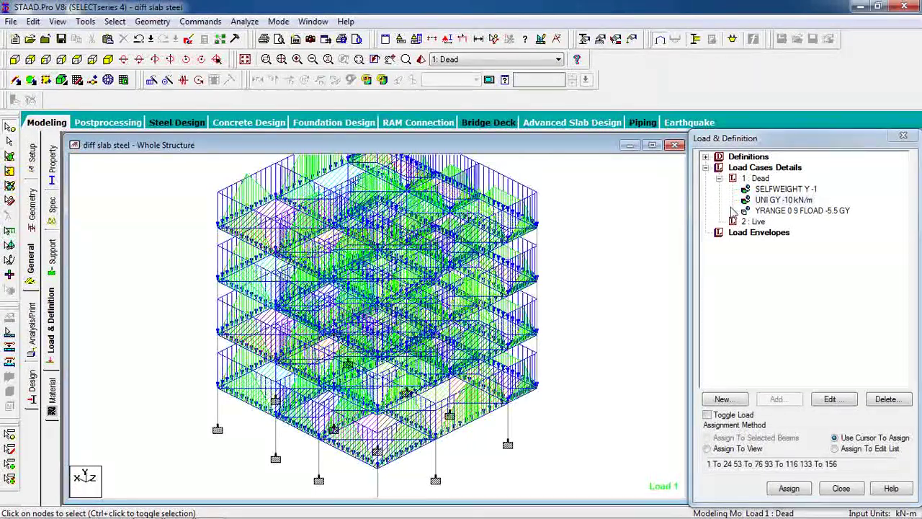
- Define a floor load for the Live case with a pressure of -2 kN/m2 in global Y and a Y range from 0 to 9 m
click(755, 221)
click(783, 401)
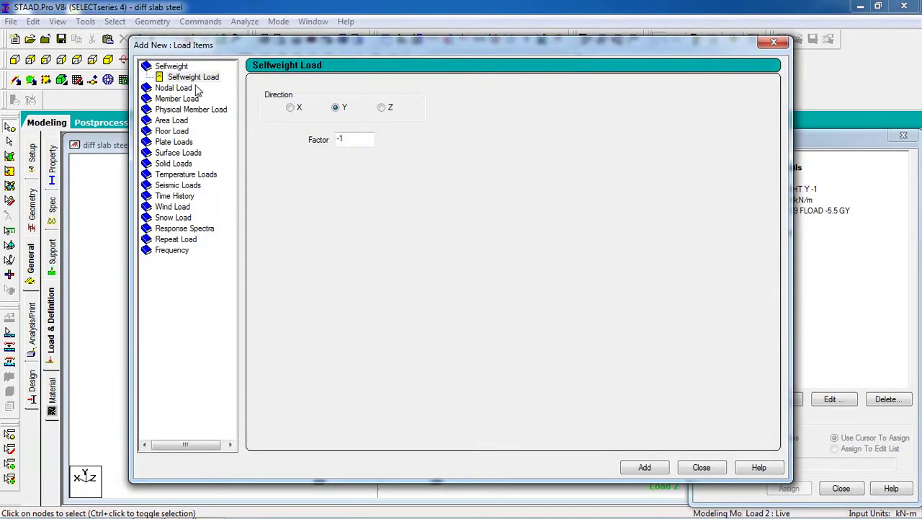
click(177, 132)
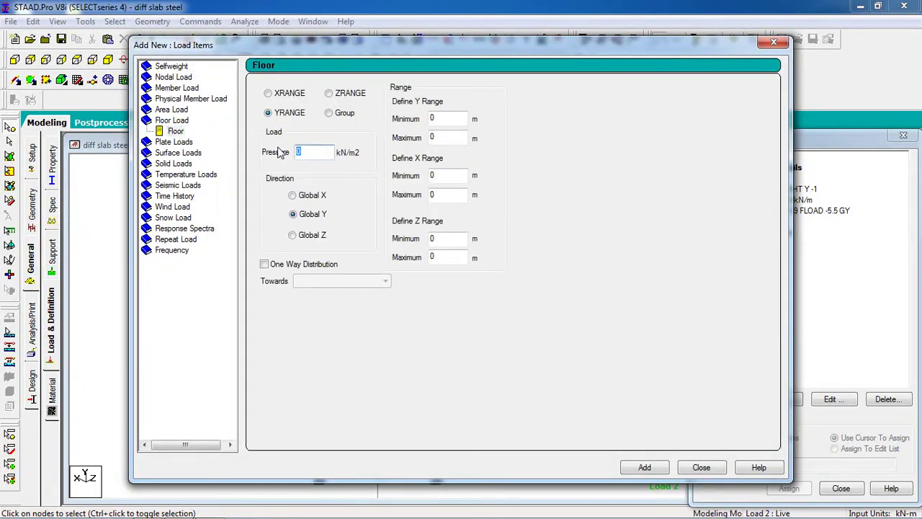
double_click(433, 118)
key(Tab)
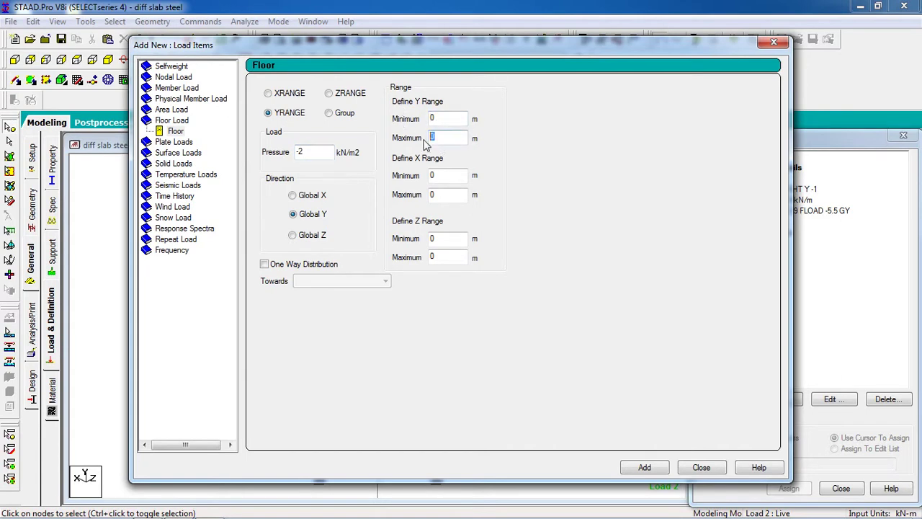
text(9)
- Add the floor load to the Live case and display it on the frame from another side
click(643, 467)
click(686, 472)
click(799, 233)
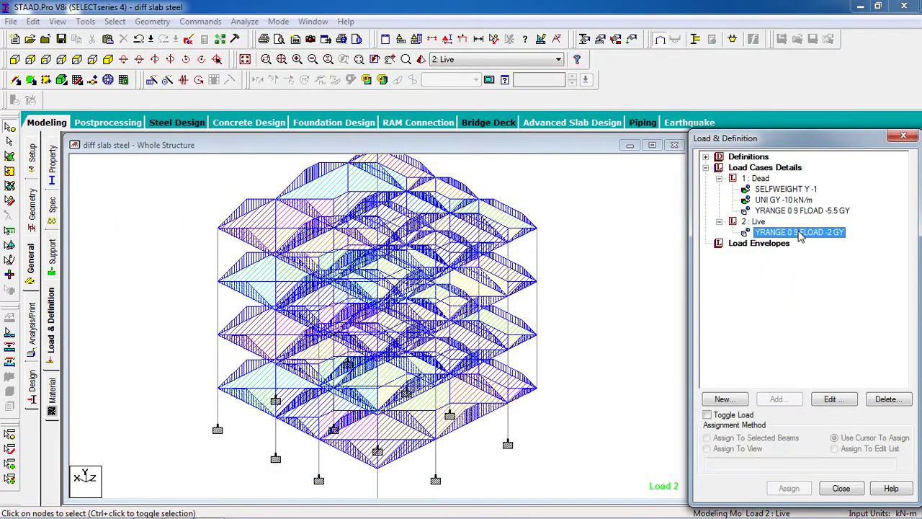
click(587, 309)
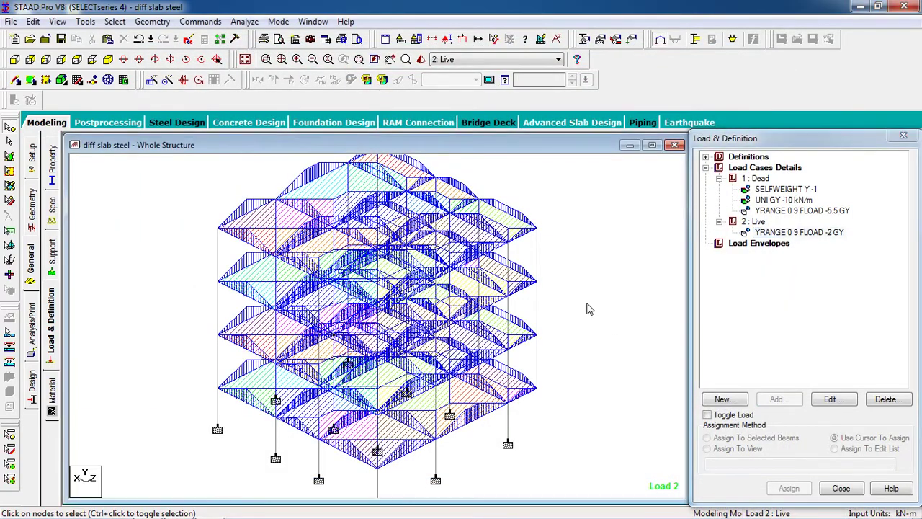
click(107, 60)
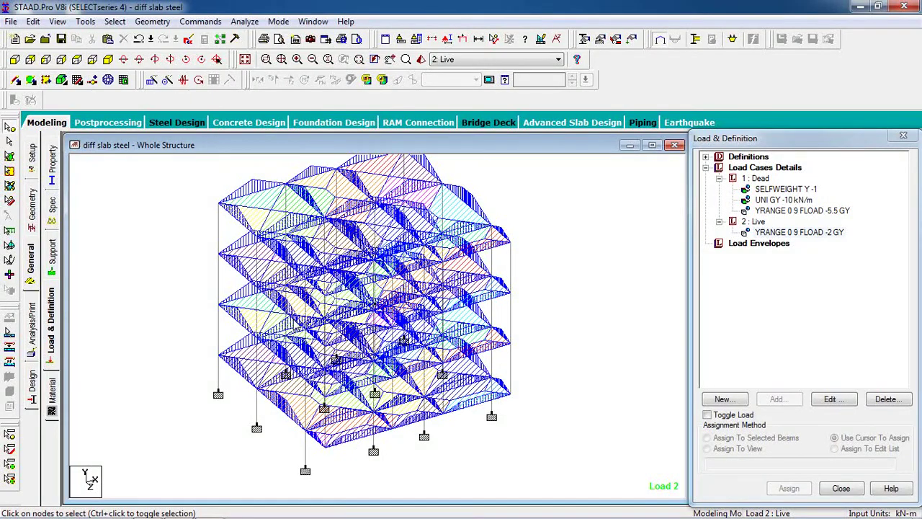
key(Left)
key(Left)
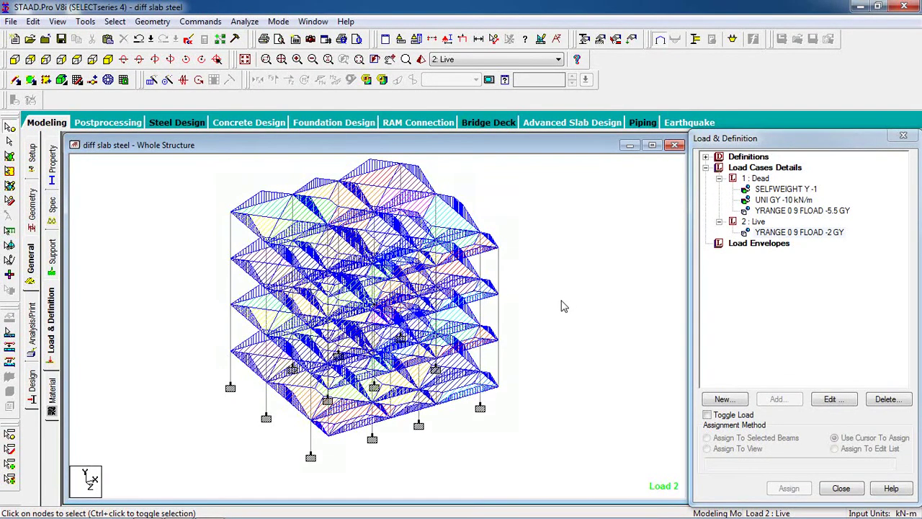
- Create load combination 3 of type Normal from the Dead and Live cases with factor 1.5 each, and display its loads
click(779, 170)
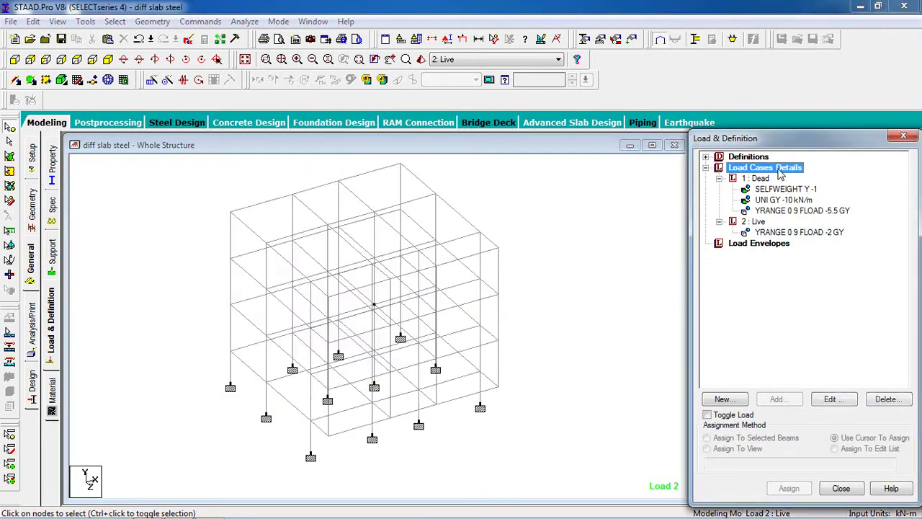
click(780, 400)
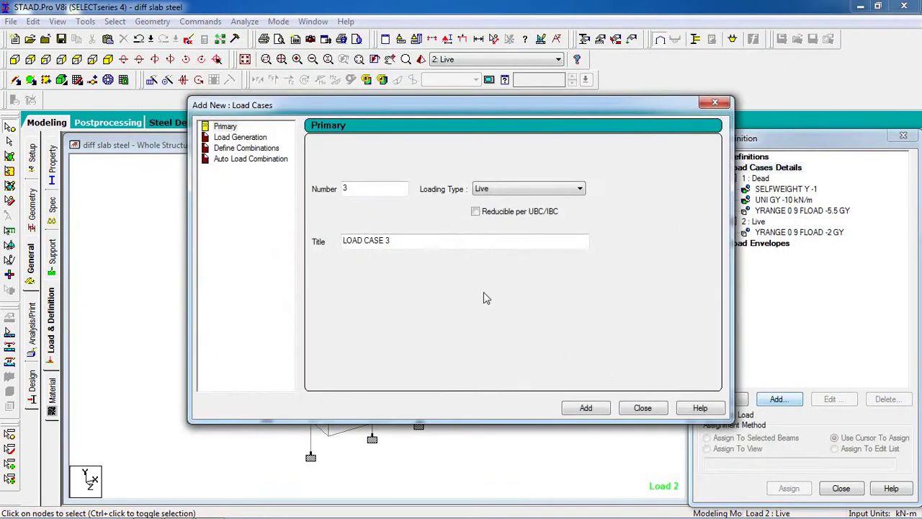
click(257, 149)
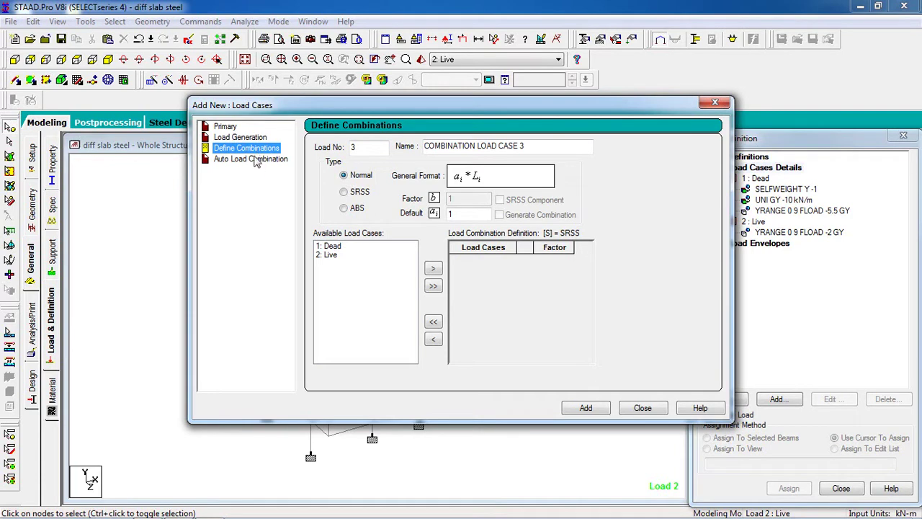
click(255, 160)
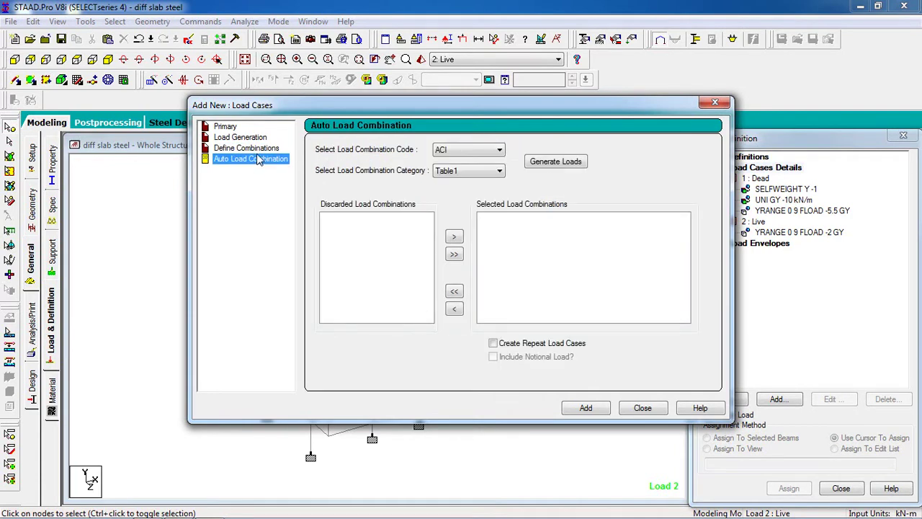
click(257, 149)
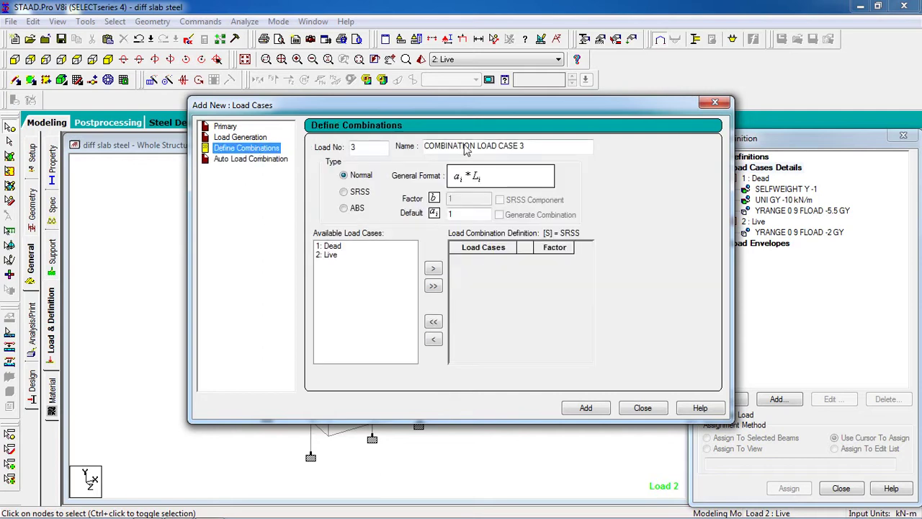
click(461, 216)
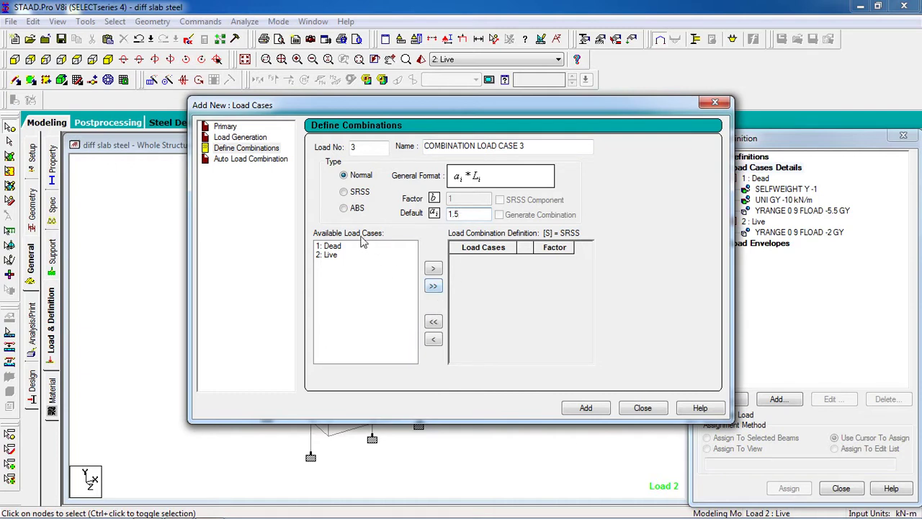
click(432, 285)
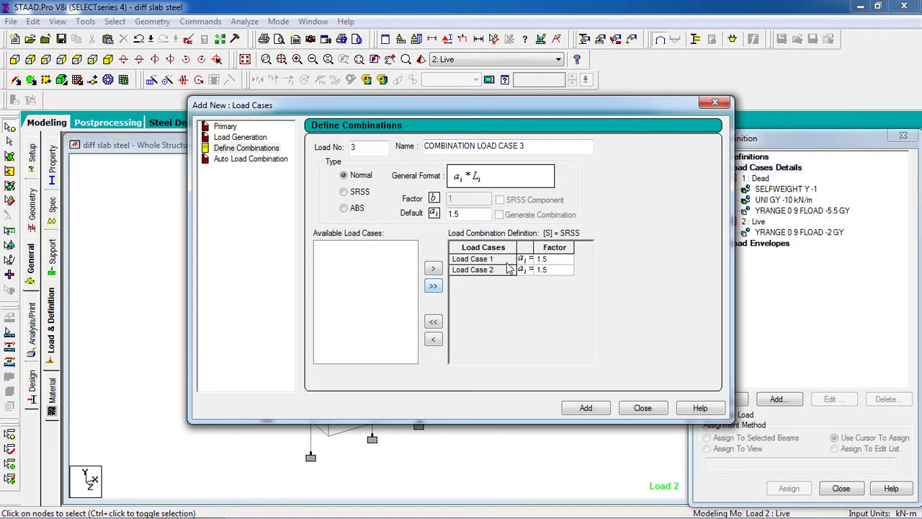
click(585, 408)
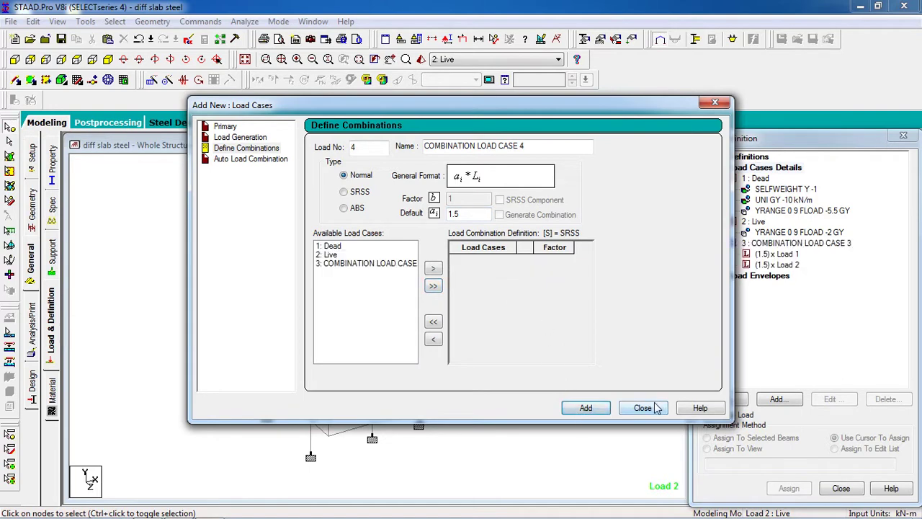
click(641, 408)
click(787, 254)
click(787, 264)
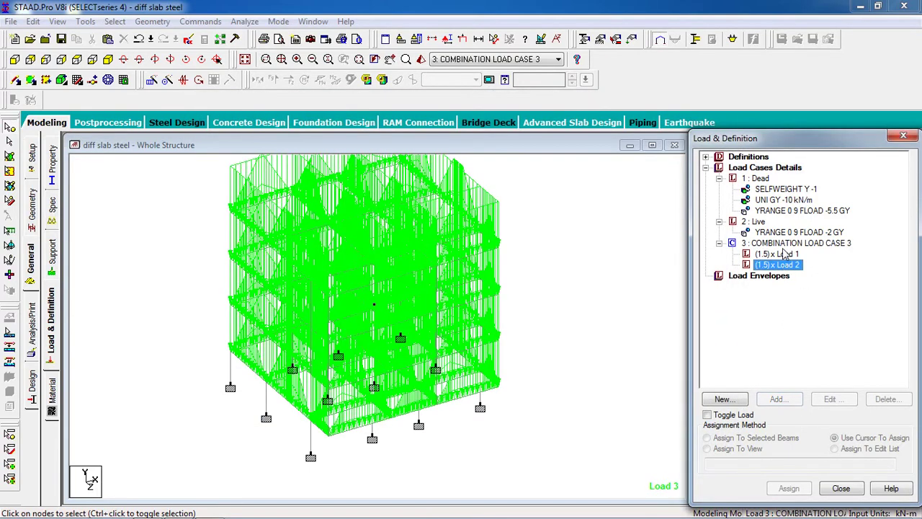
click(785, 245)
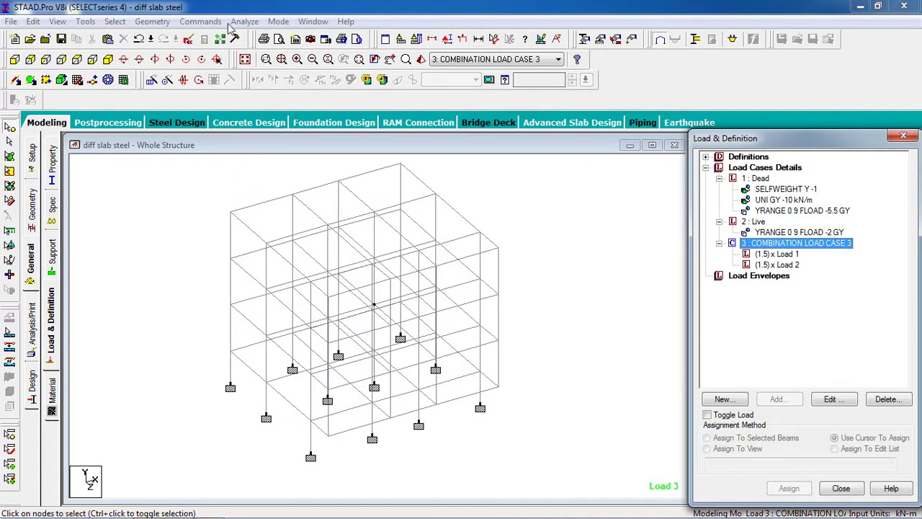
- Add a Perform Analysis command with the No Print option
click(201, 21)
mouse_move(275, 243)
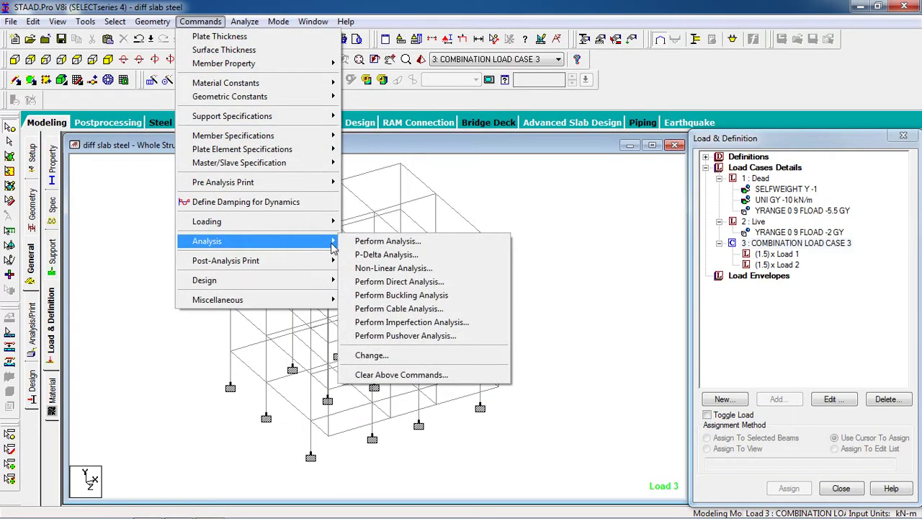
click(382, 240)
click(413, 342)
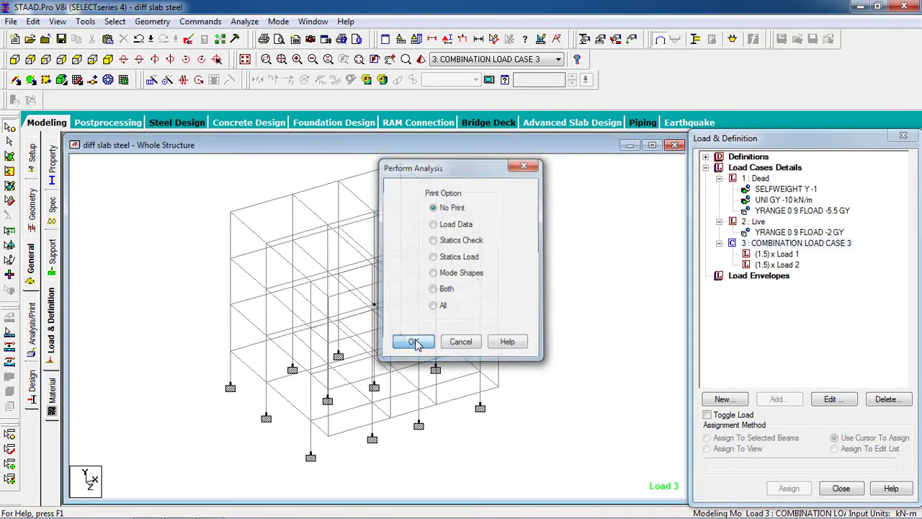
- Save the modified structure, run the analysis and stay in modeling mode when it finishes
click(245, 21)
mouse_move(279, 22)
mouse_move(244, 22)
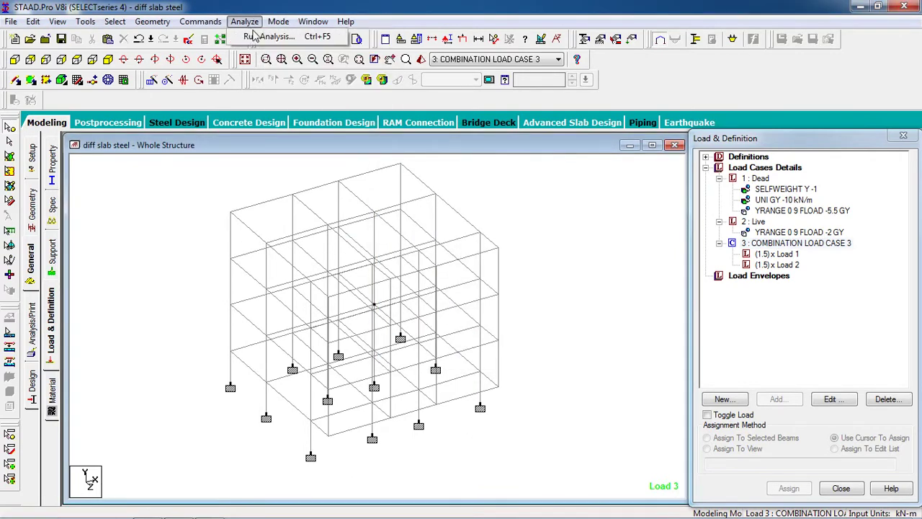
click(259, 36)
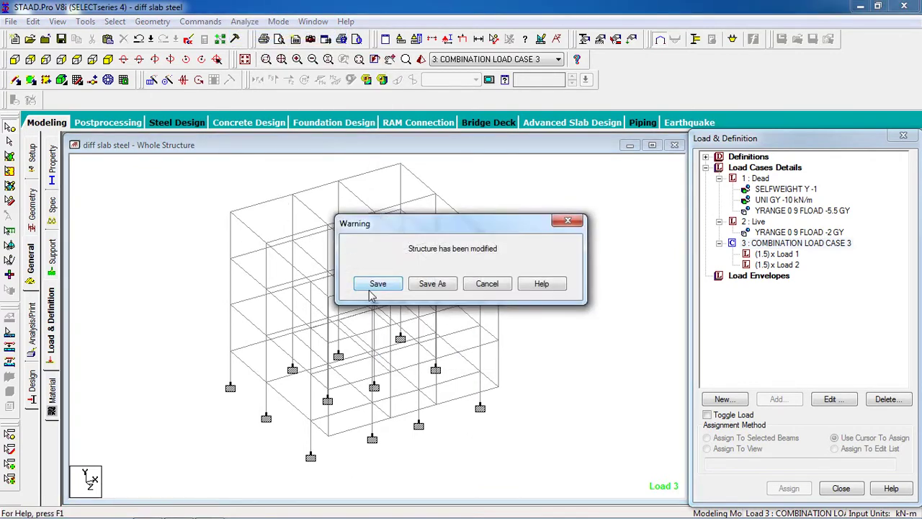
click(369, 288)
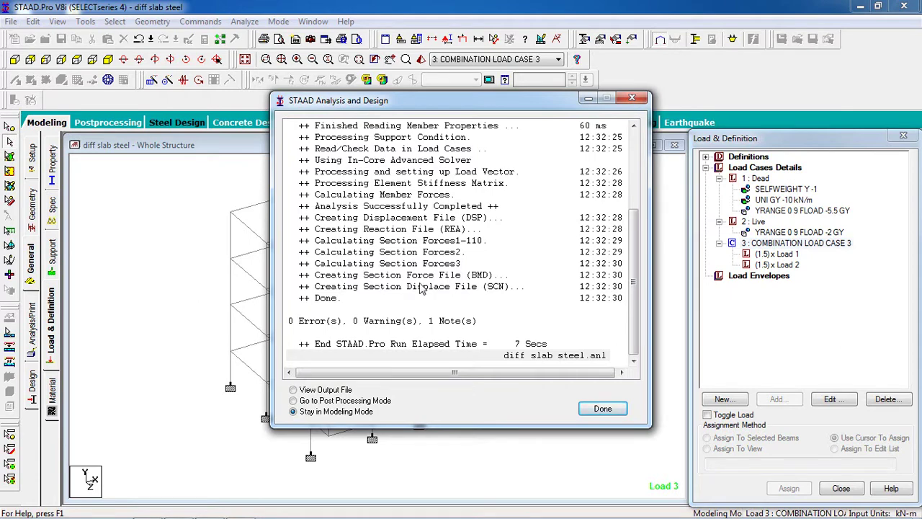
click(601, 409)
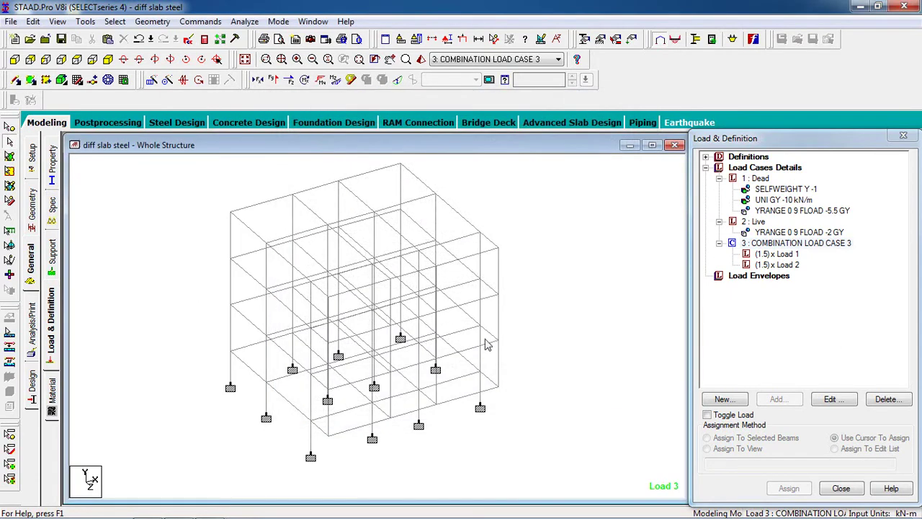
- Switch to steel design and create load envelope "Design Envelope 1" containing combination load case 3
scroll(469, 353, up, 2)
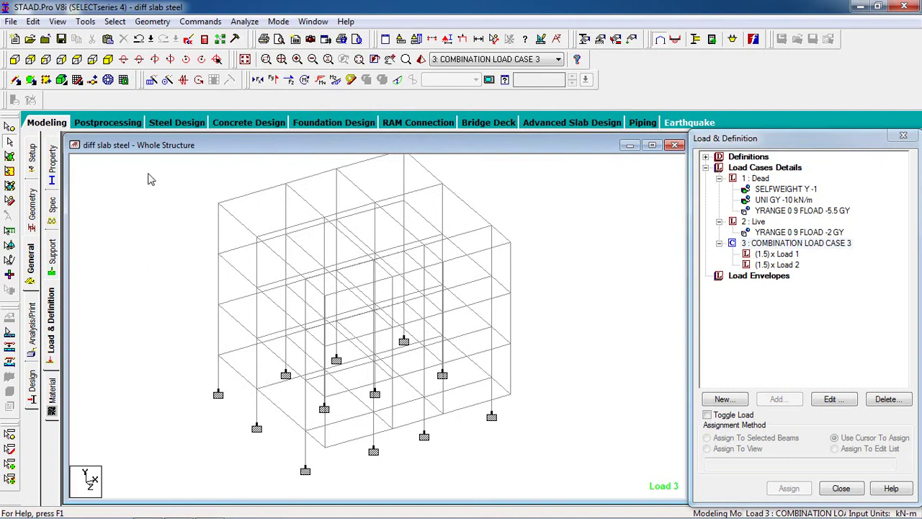
click(167, 126)
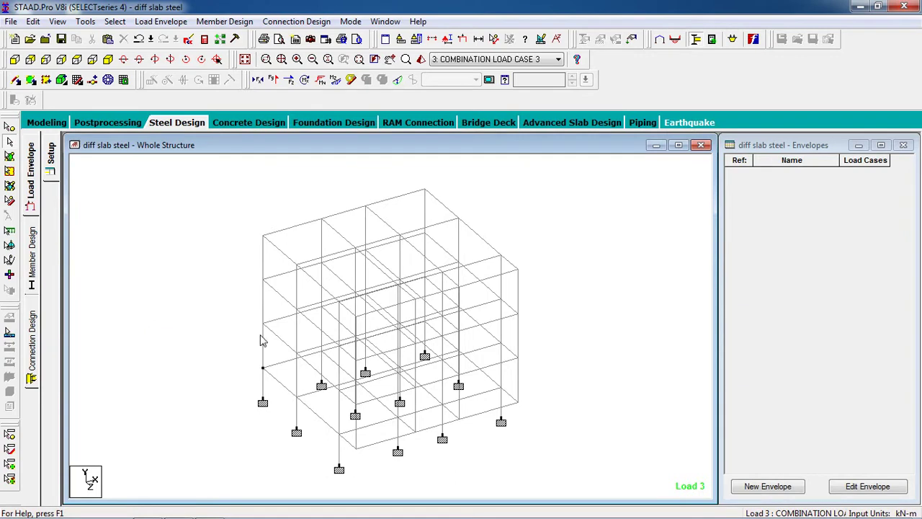
click(768, 487)
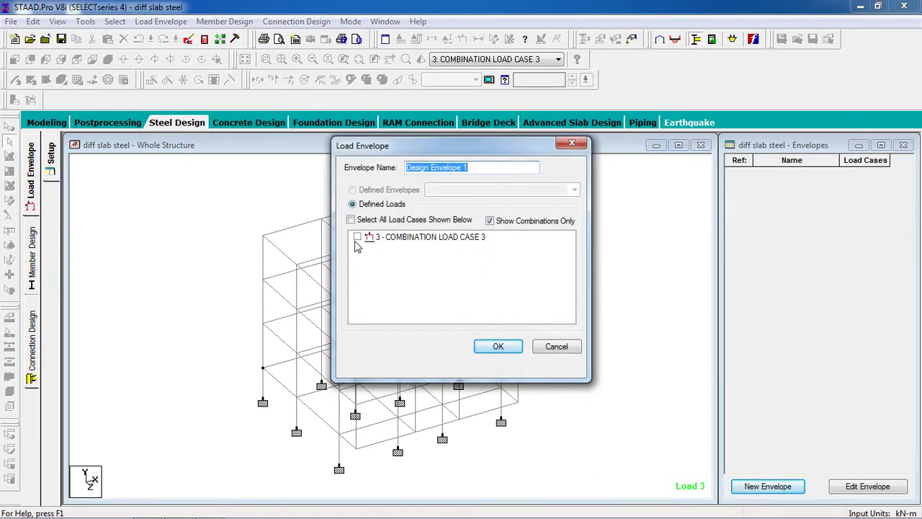
click(357, 237)
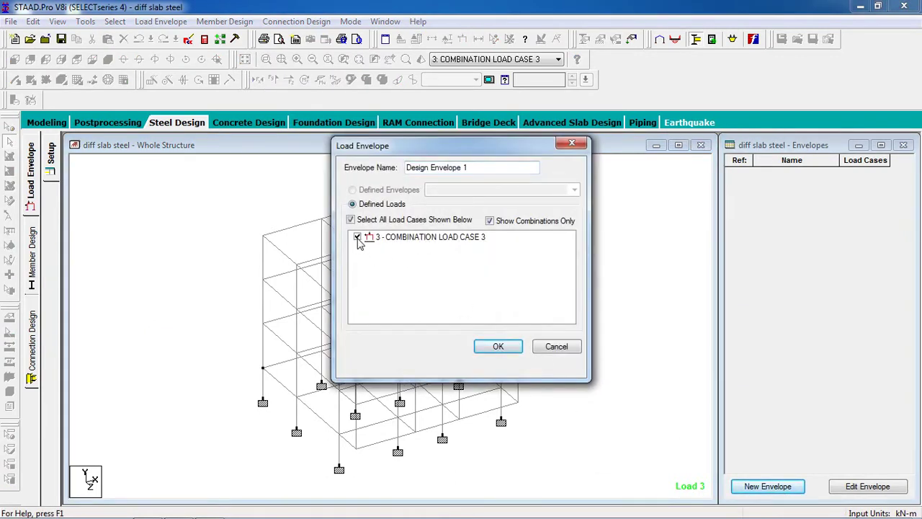
click(498, 347)
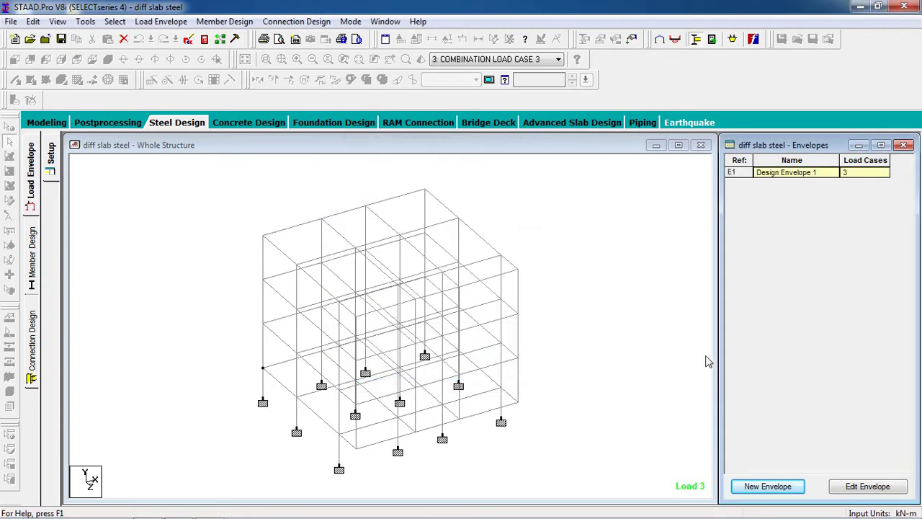
- In member design setup, select all beams parallel to X and Z and auto-form them into physical members
click(33, 256)
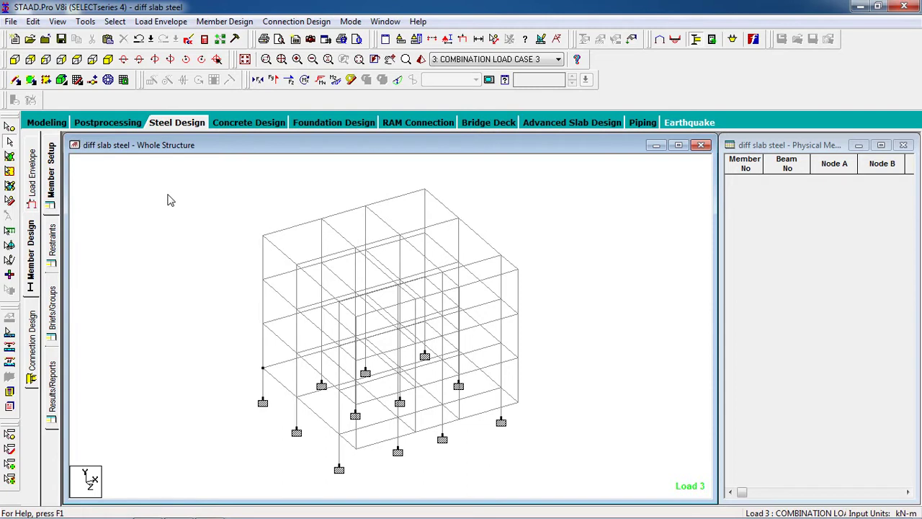
click(114, 23)
mouse_move(178, 157)
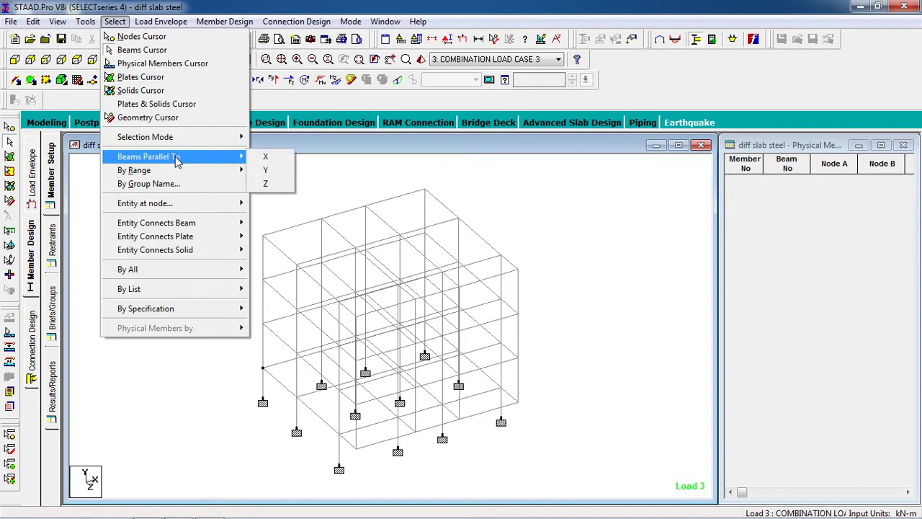
click(264, 158)
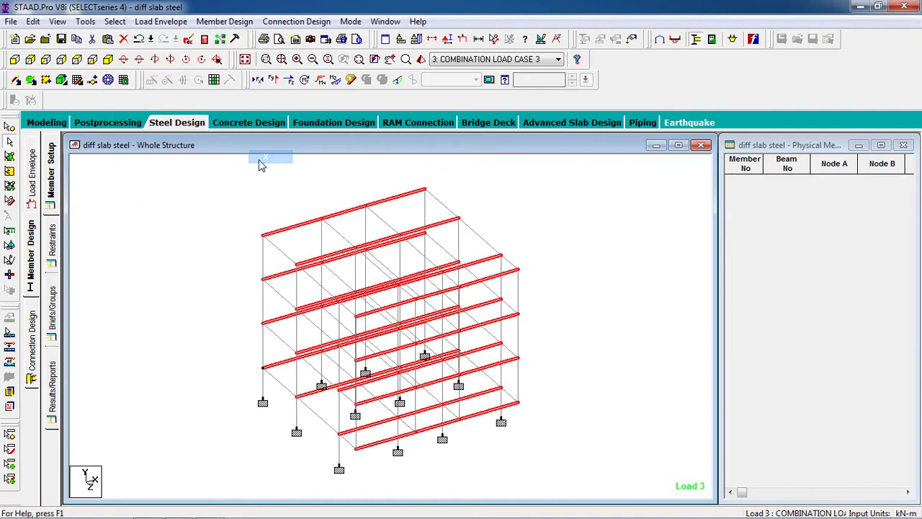
click(115, 21)
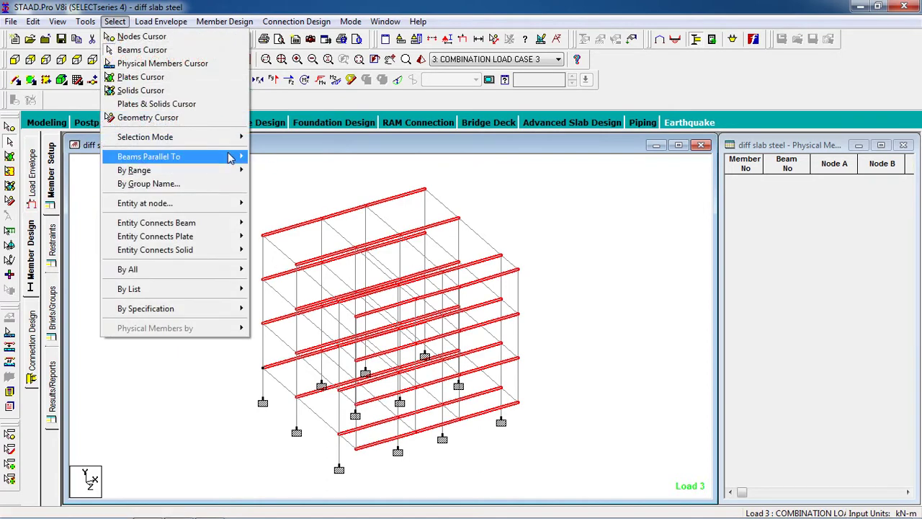
mouse_move(229, 158)
click(264, 184)
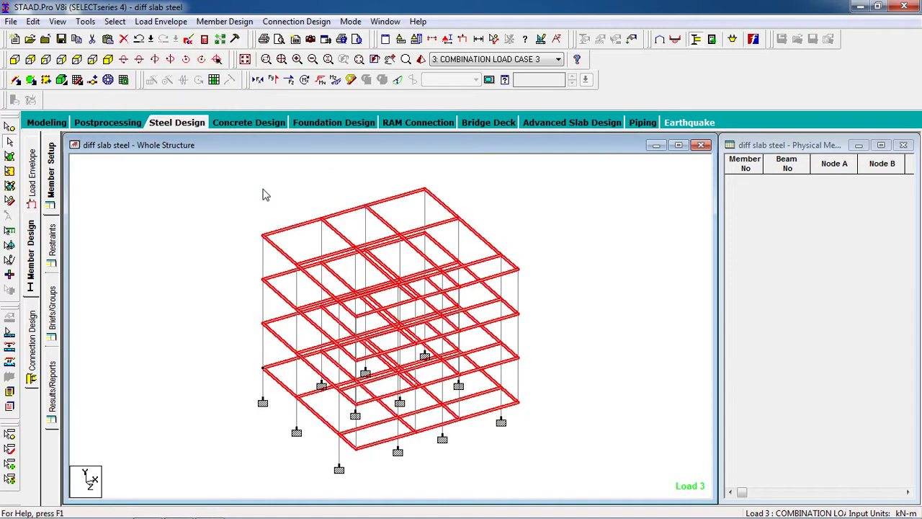
click(215, 22)
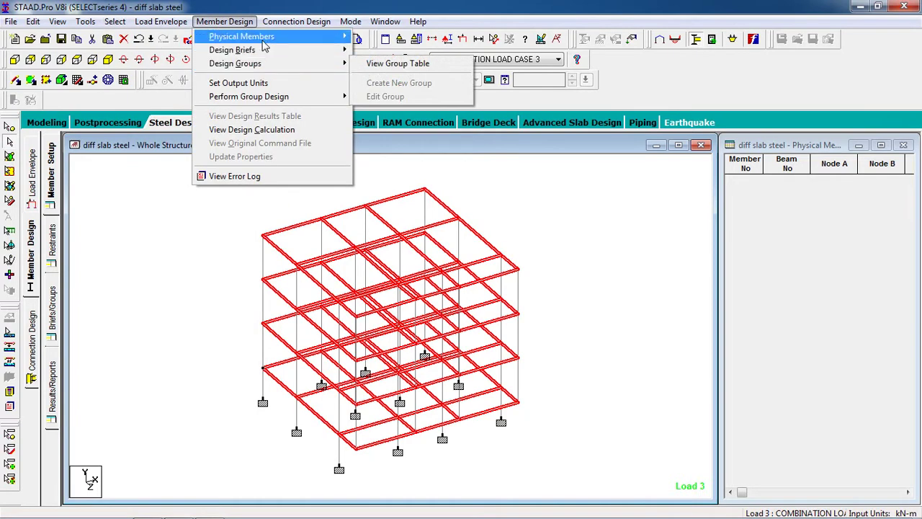
mouse_move(263, 42)
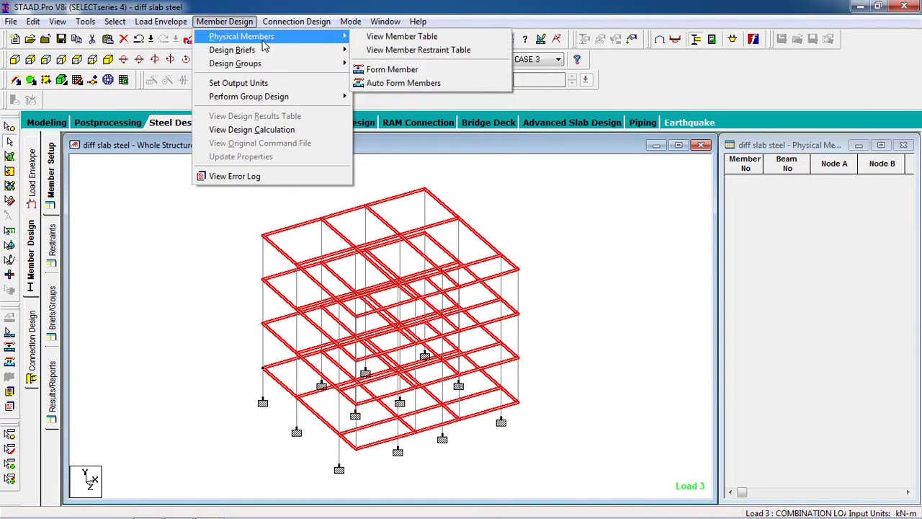
click(415, 83)
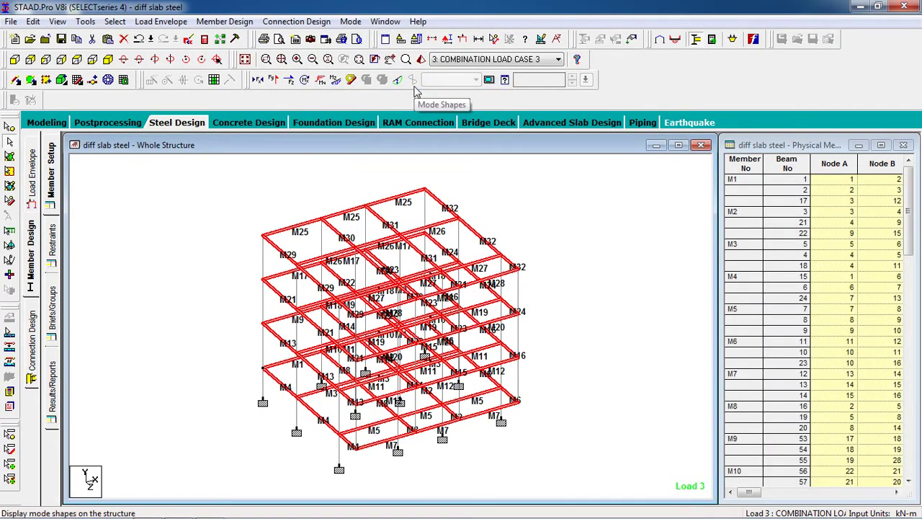
click(507, 209)
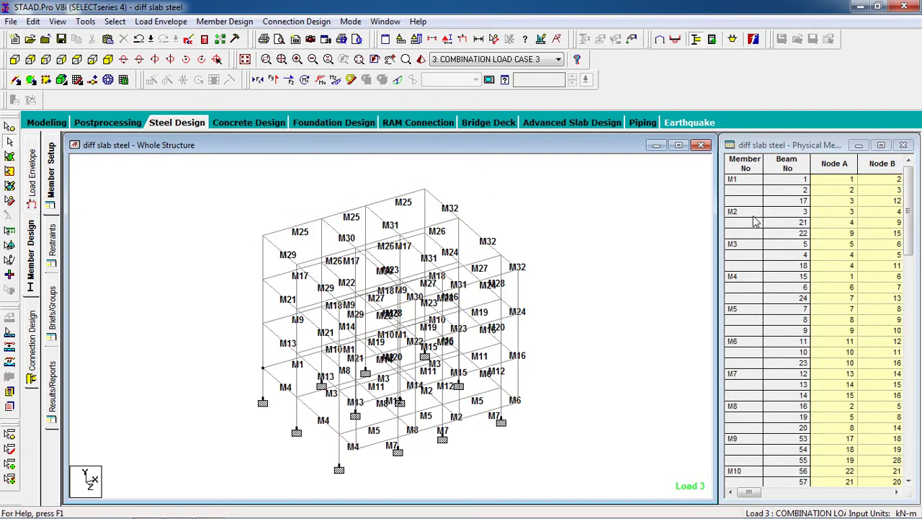
- Examine the physical member table by highlighting individual members such as M2, M4, M5 and M31 on the structure
click(745, 180)
click(735, 222)
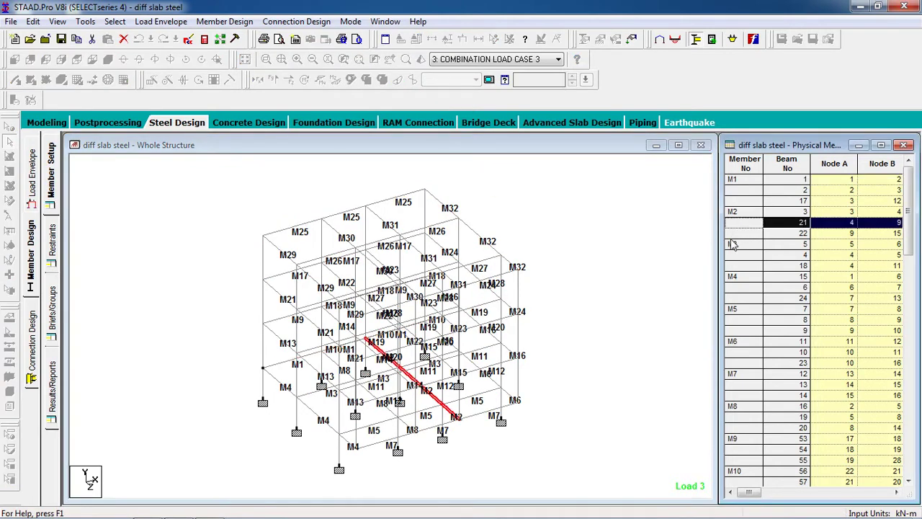
click(732, 245)
click(734, 277)
click(736, 308)
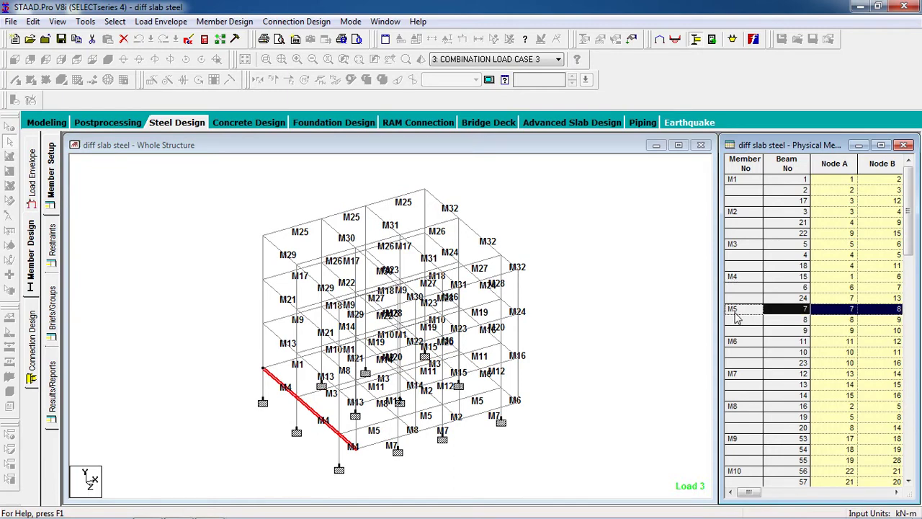
scroll(789, 346, down, 2)
scroll(745, 448, down, 12)
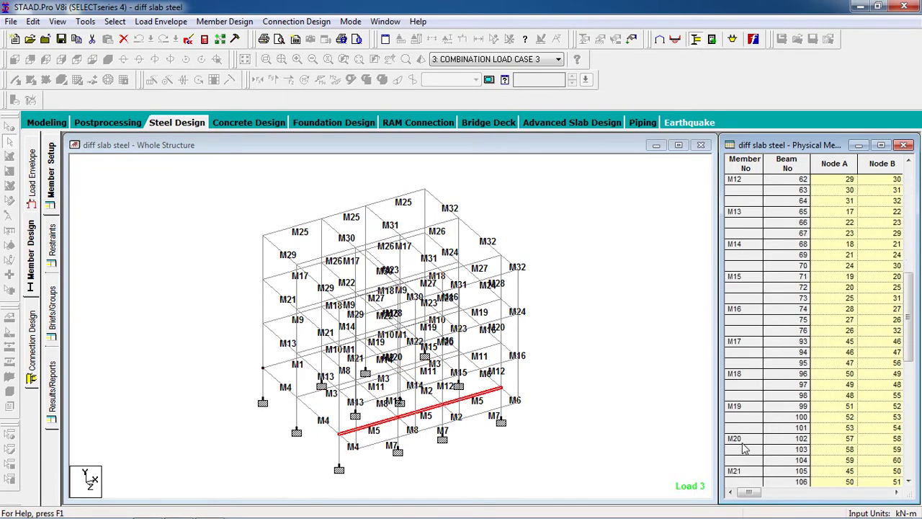
scroll(745, 449, down, 7)
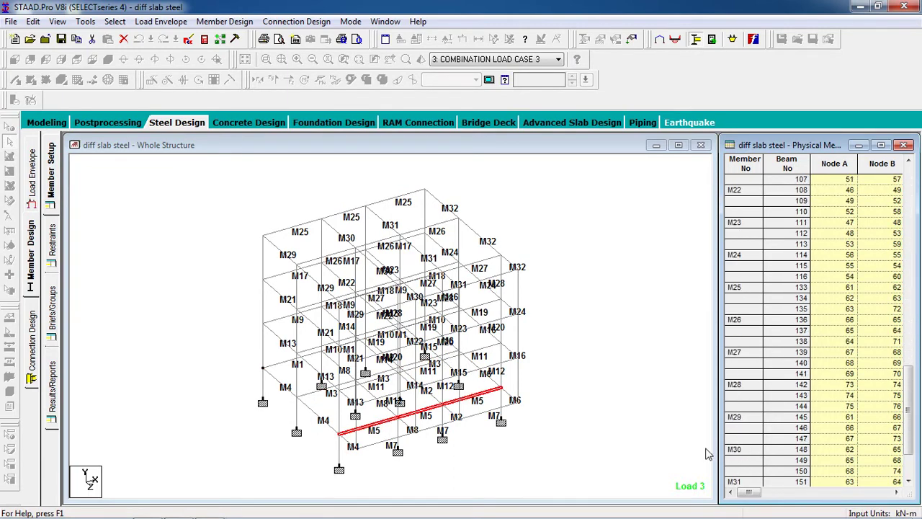
click(729, 448)
click(738, 482)
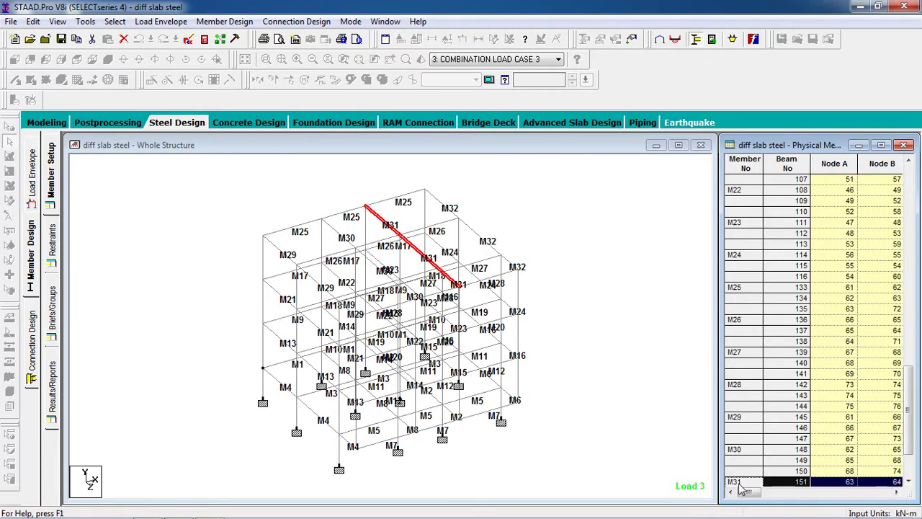
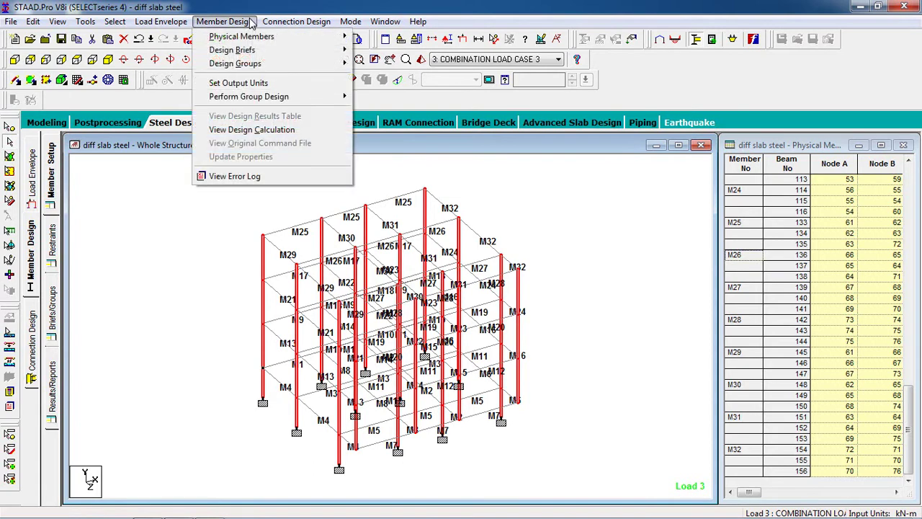
- Auto-form physical members from the selected vertical columns and clear the selection
mouse_move(268, 42)
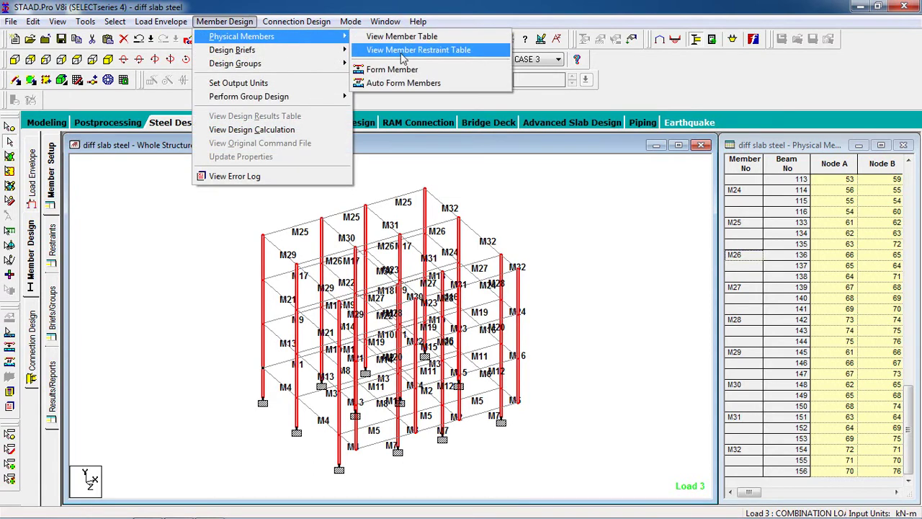
click(415, 83)
click(604, 323)
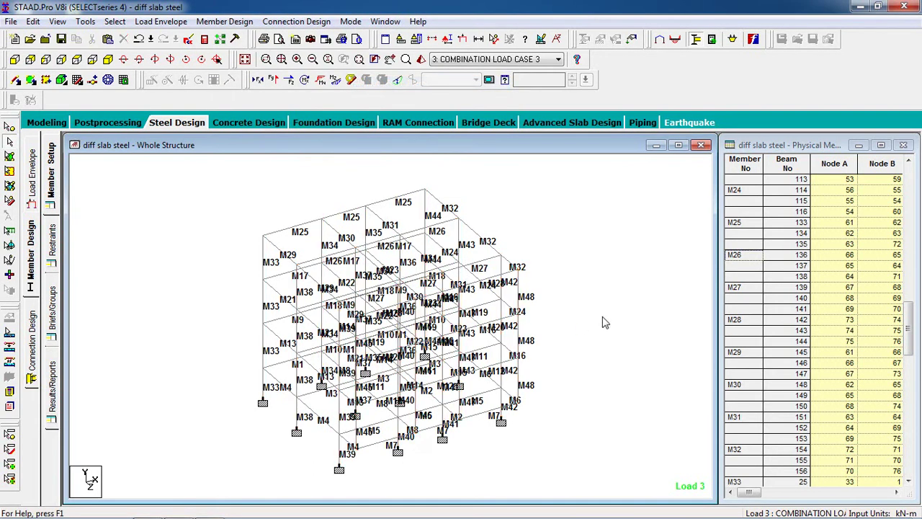
- Check the column members at the end of the physical member table and view the member restraints table
scroll(244, 371, up, 2)
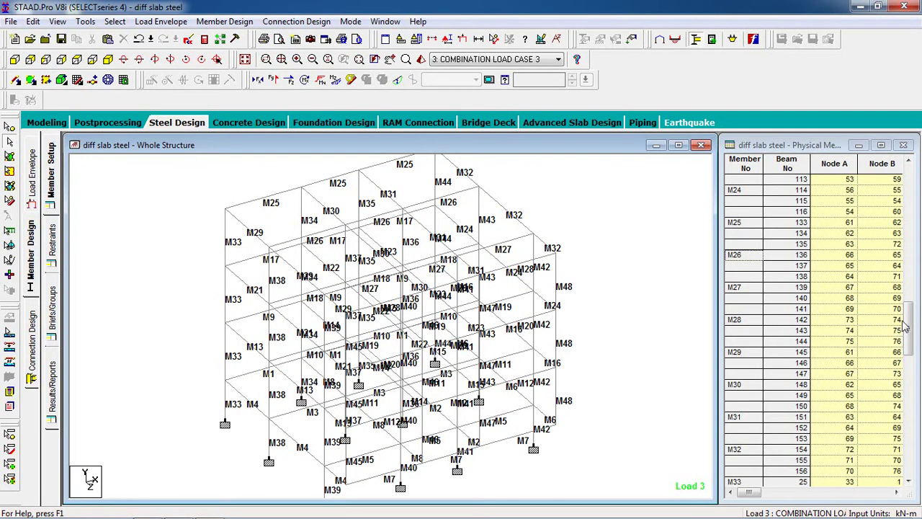
drag(909, 324, 909, 446)
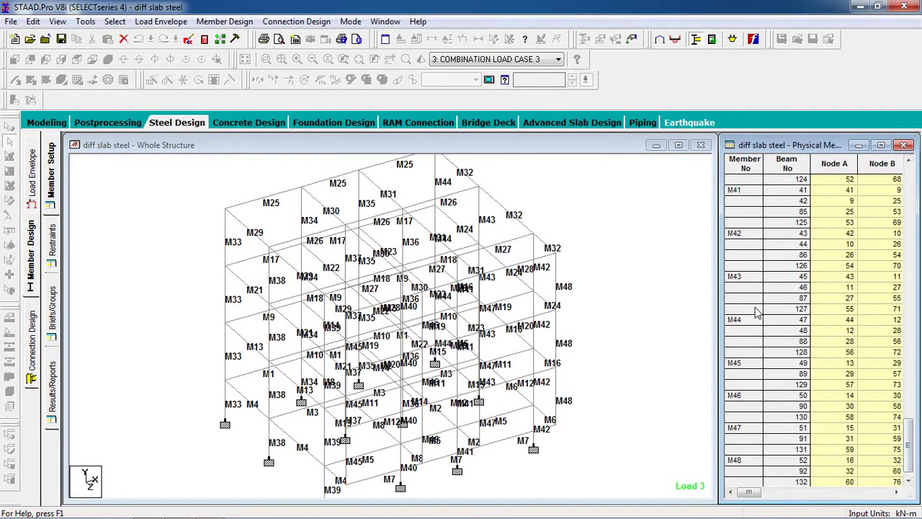
click(745, 201)
click(675, 219)
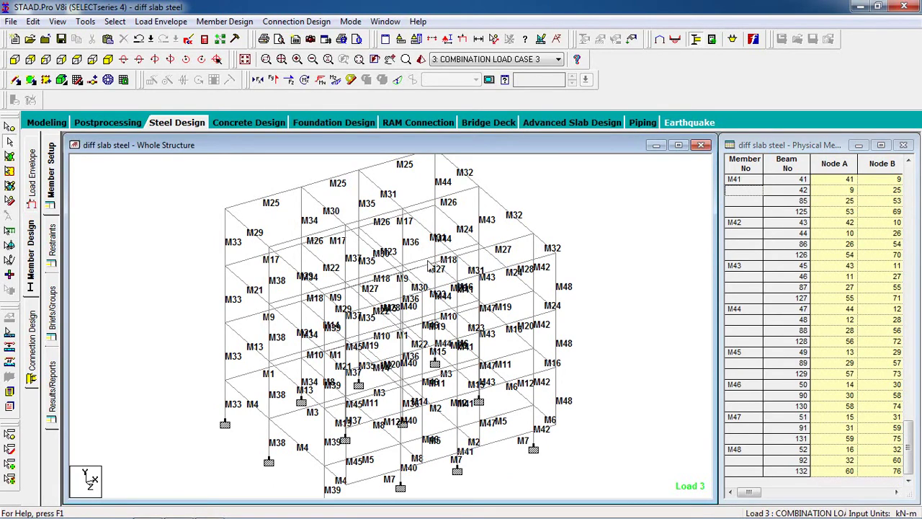
click(52, 248)
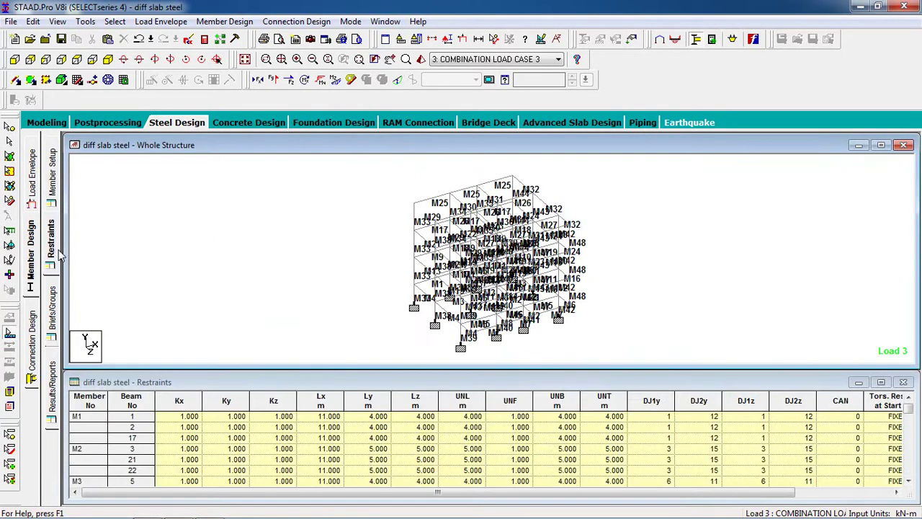
- Create "Design Brief 1" using design code IS800 with a steel yield strength of 250000 kN/m2
click(51, 322)
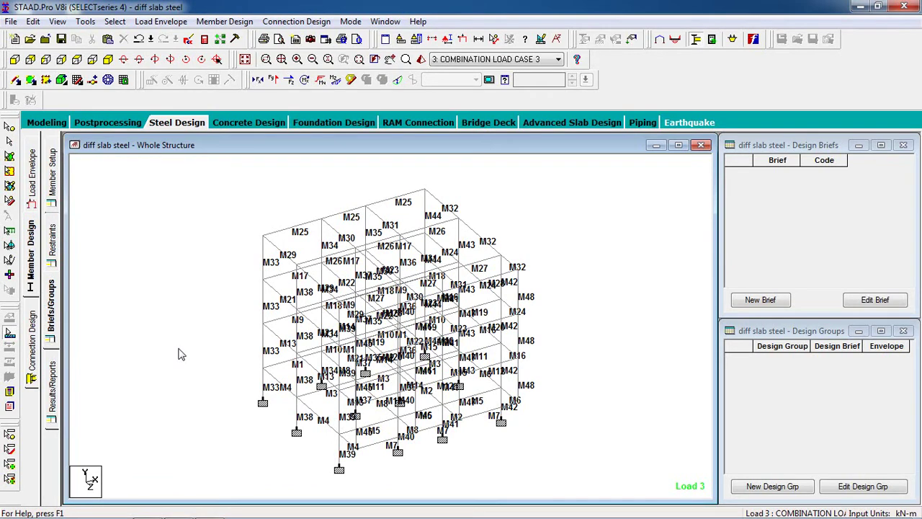
click(765, 299)
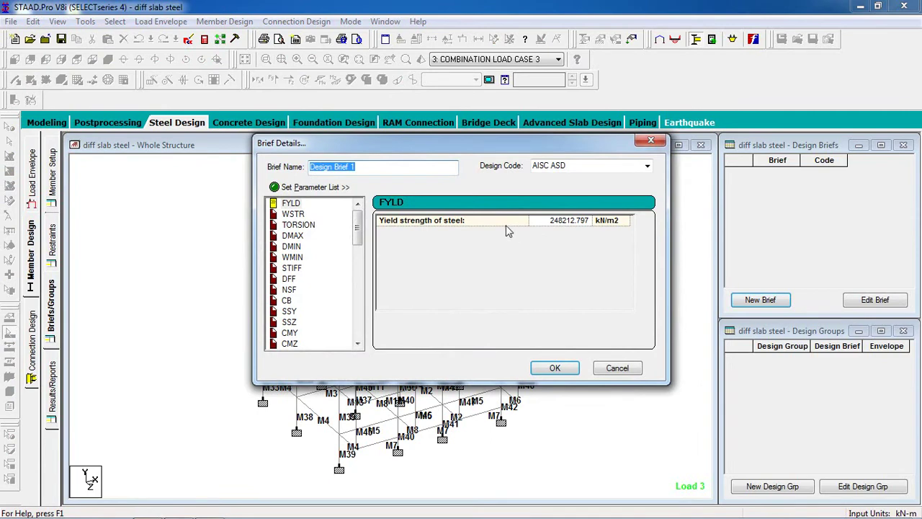
click(647, 166)
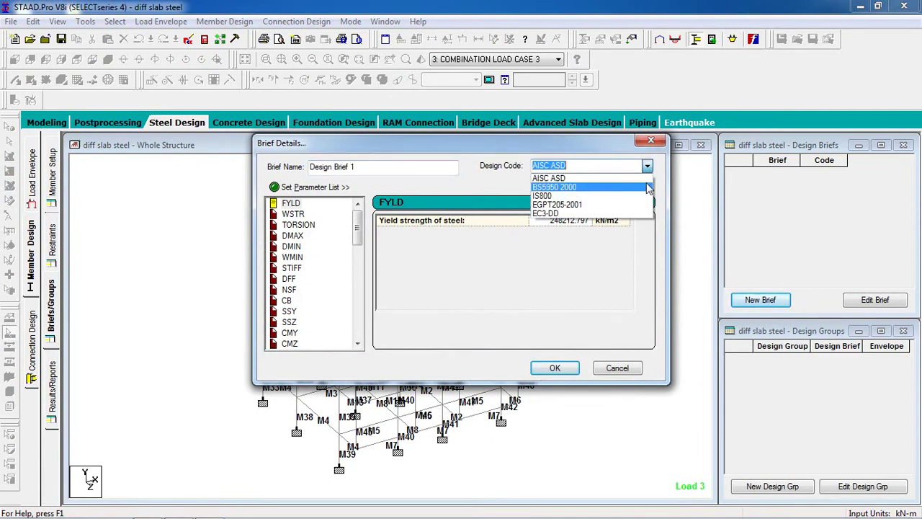
click(647, 196)
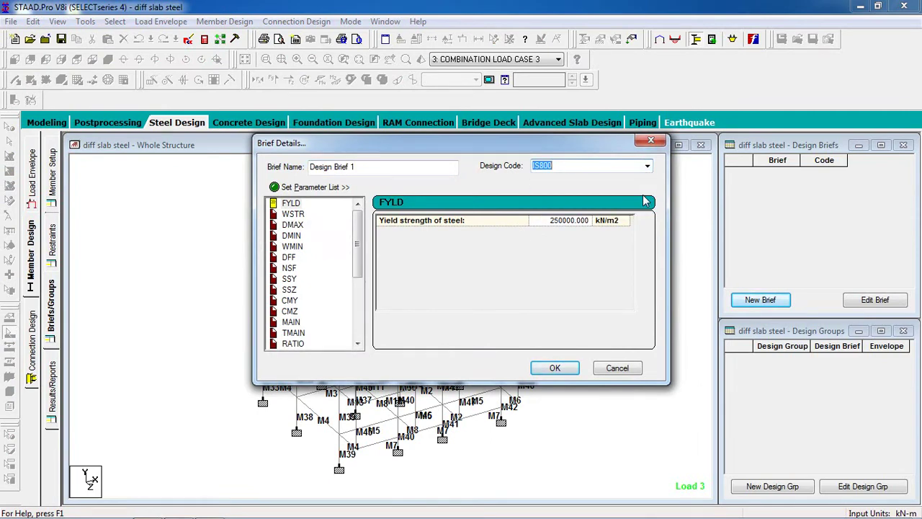
click(559, 225)
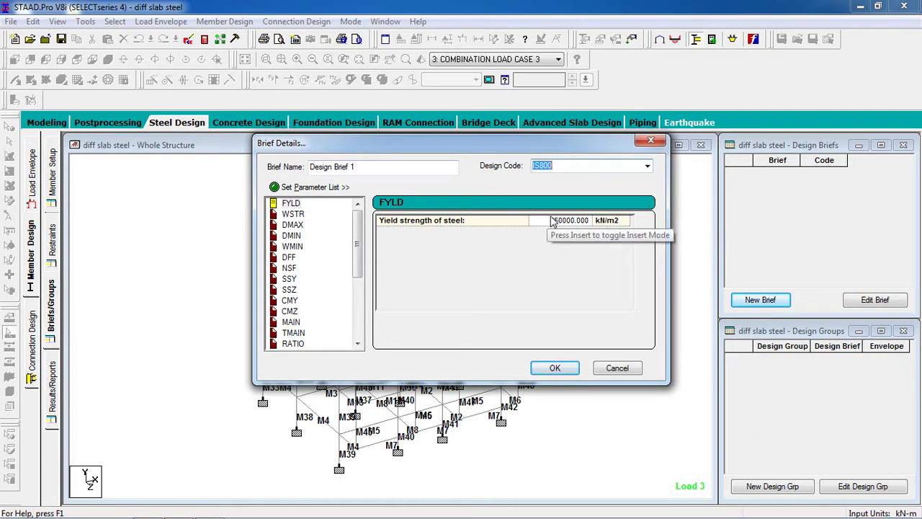
click(614, 223)
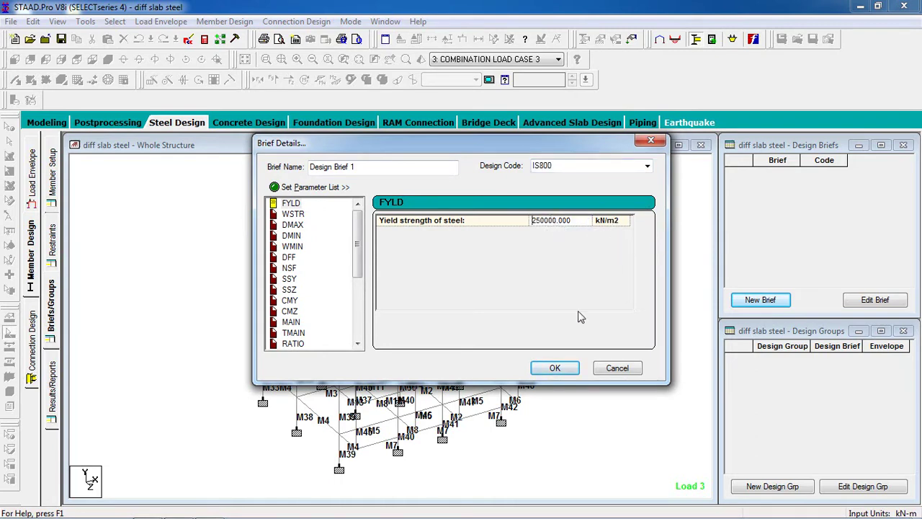
click(553, 370)
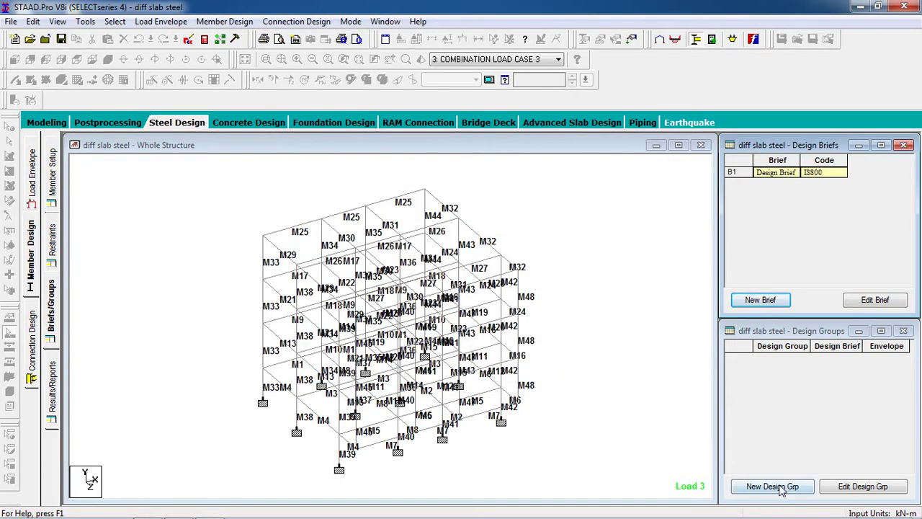
- Create "Design Group 1" with Design Envelope 1 and Design Brief 1, containing members M1, M2 and M3
click(781, 488)
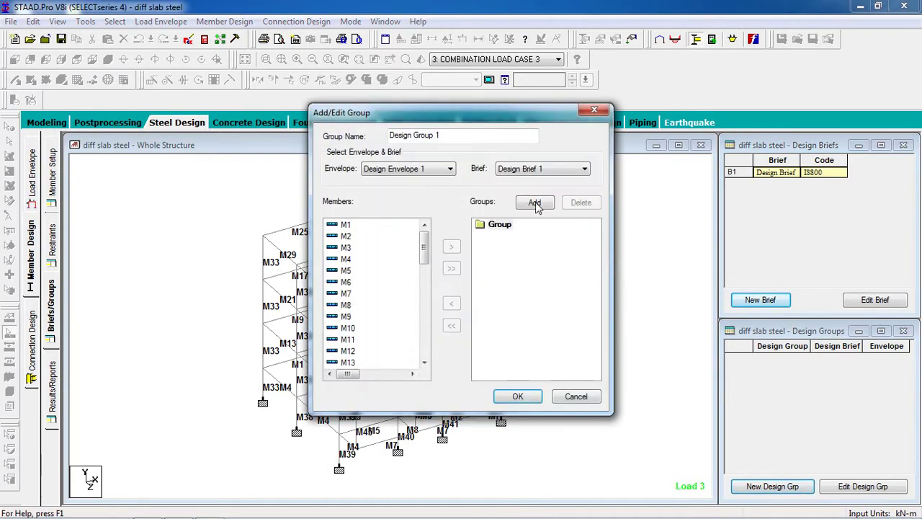
click(535, 203)
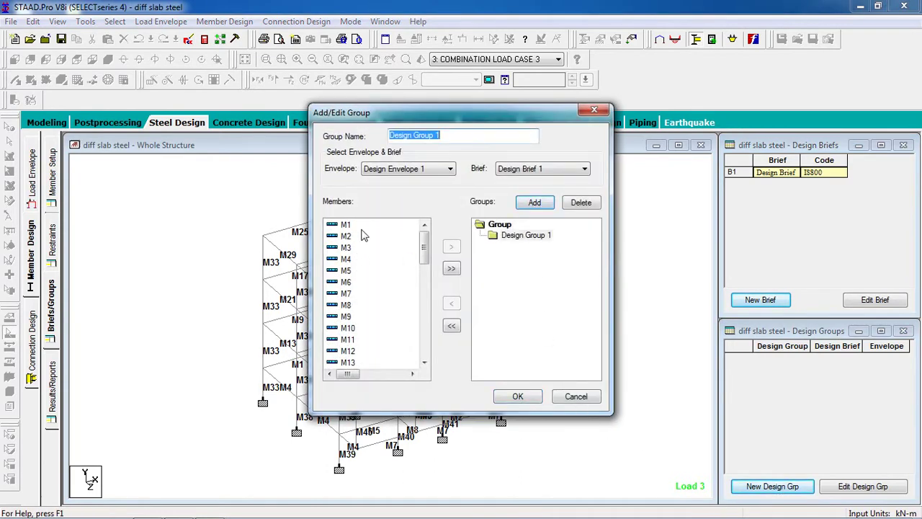
drag(364, 228, 348, 247)
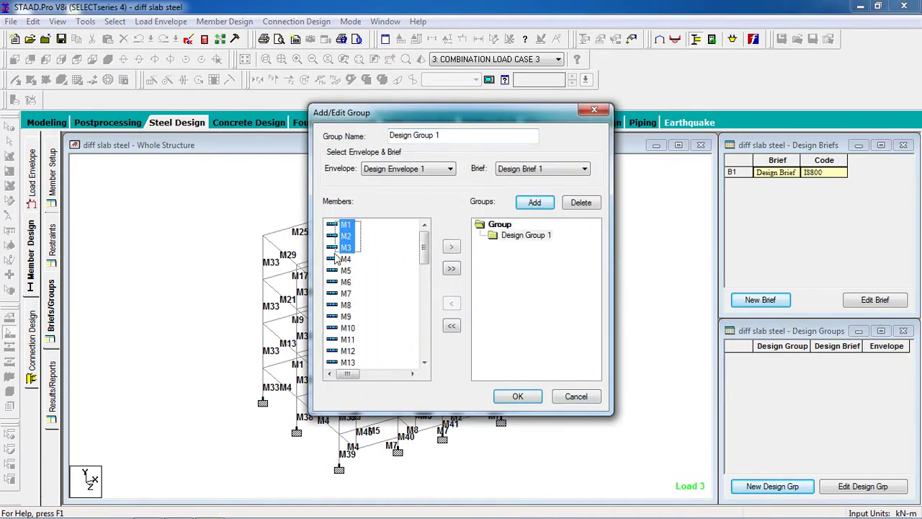
click(452, 247)
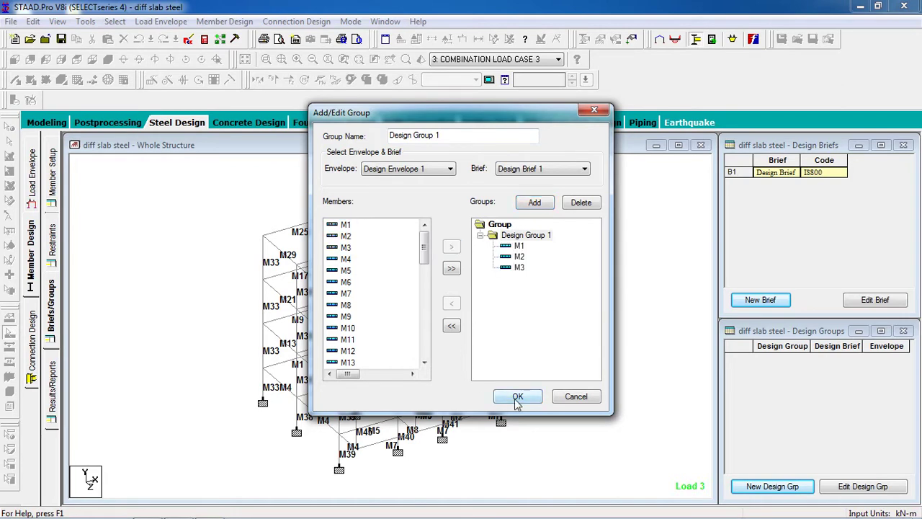
click(518, 398)
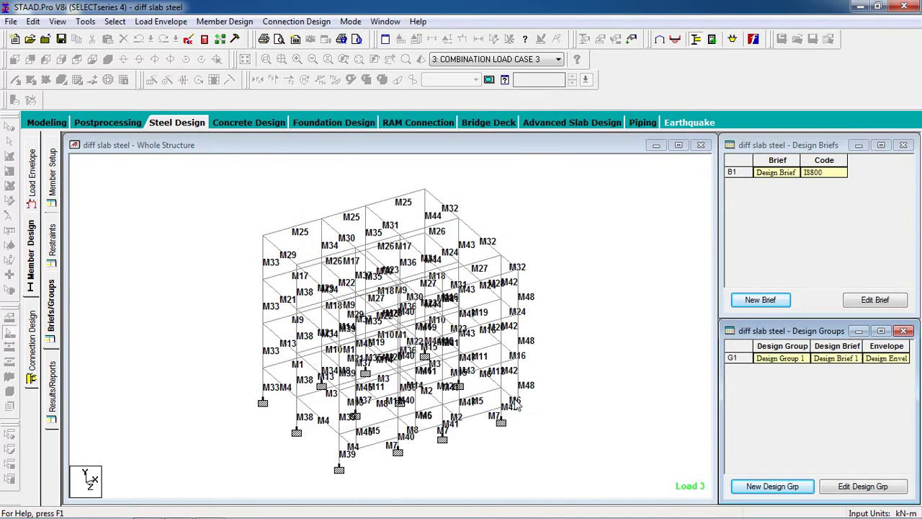
- Run a code check group design on Design Group 1 and show its design results table
click(50, 395)
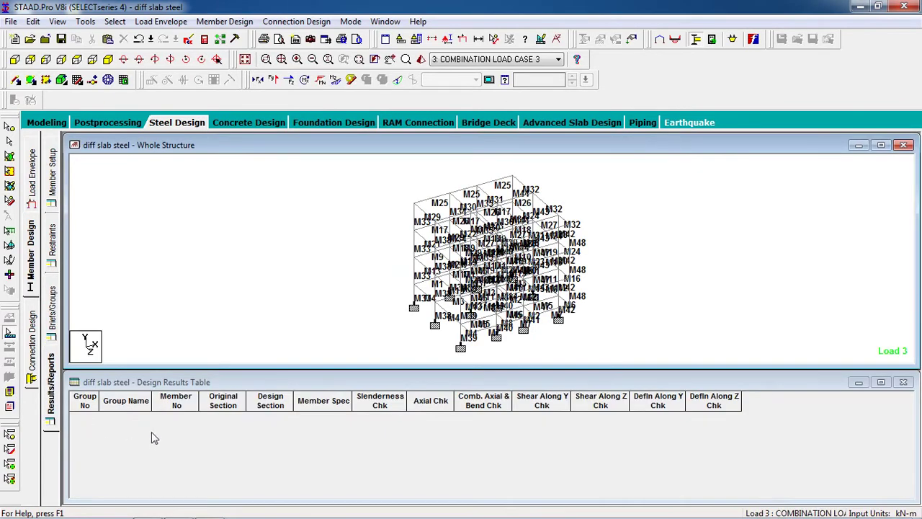
click(224, 21)
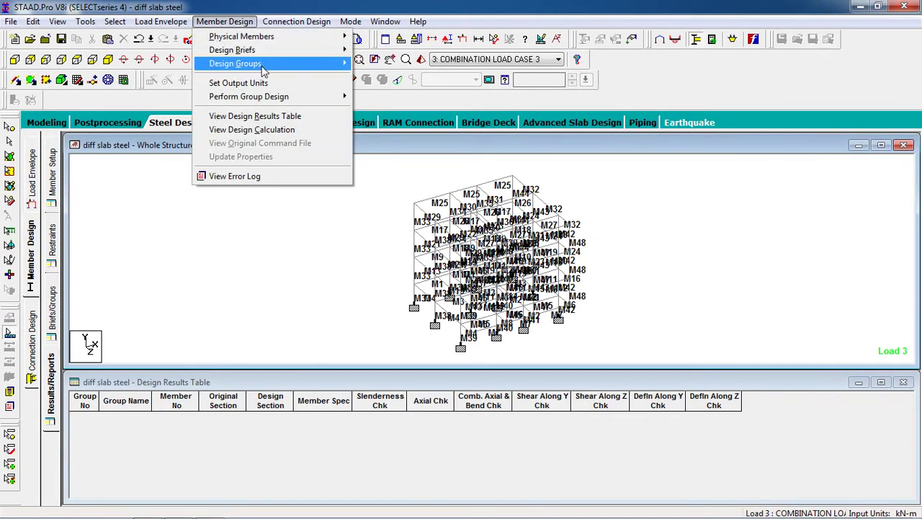
mouse_move(295, 94)
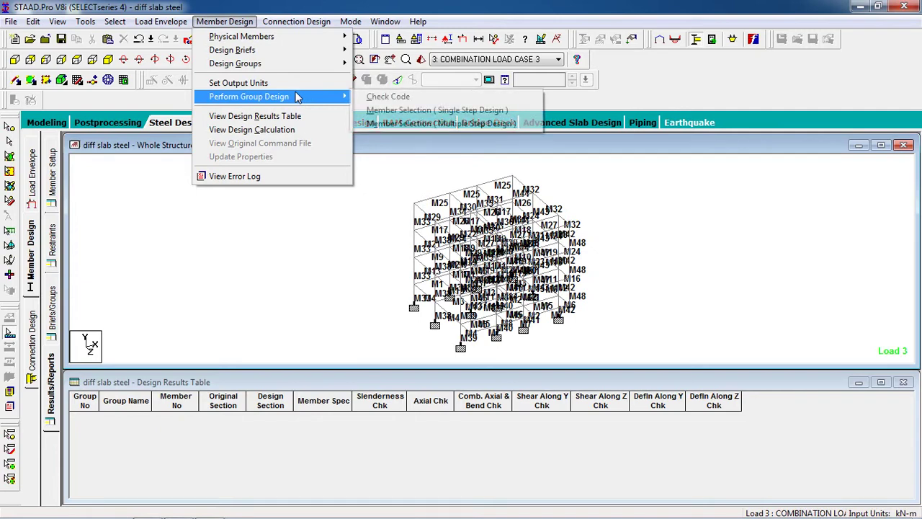
click(374, 99)
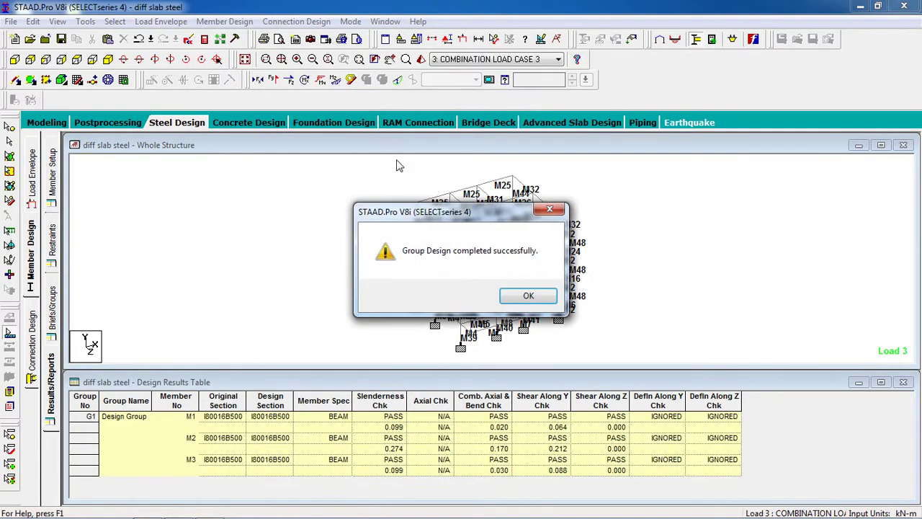
click(529, 296)
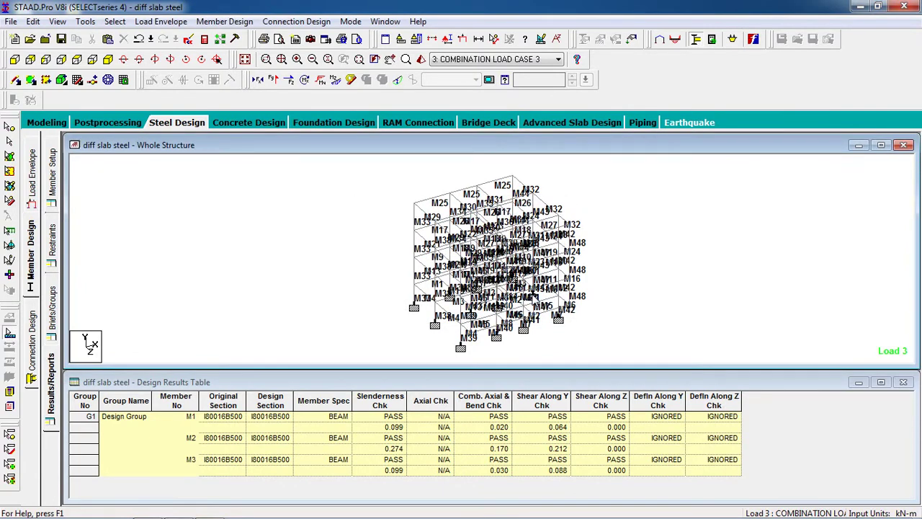
- Perform the single step member selection design for Design Group 1
click(224, 20)
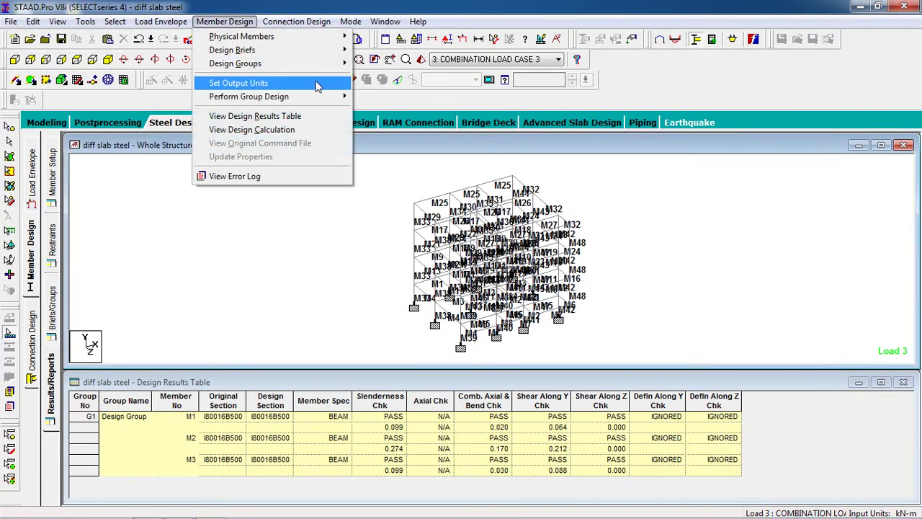
mouse_move(325, 99)
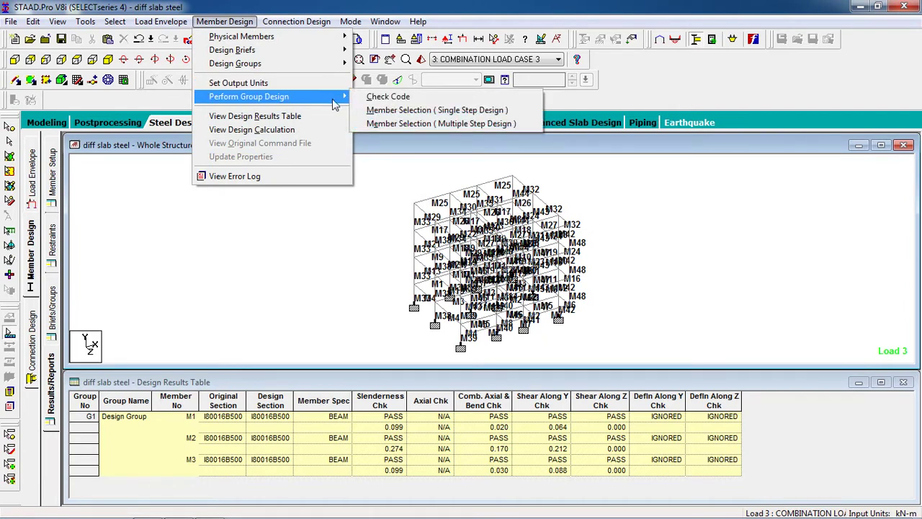
click(396, 114)
click(527, 296)
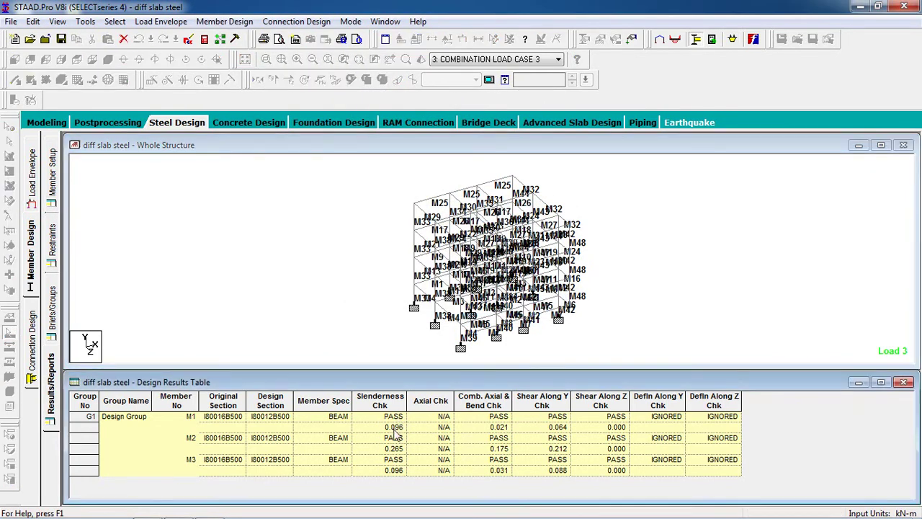
- Highlight members M1, M2 and M3 in the structure from their design results rows, and clear the selection
click(195, 441)
click(196, 419)
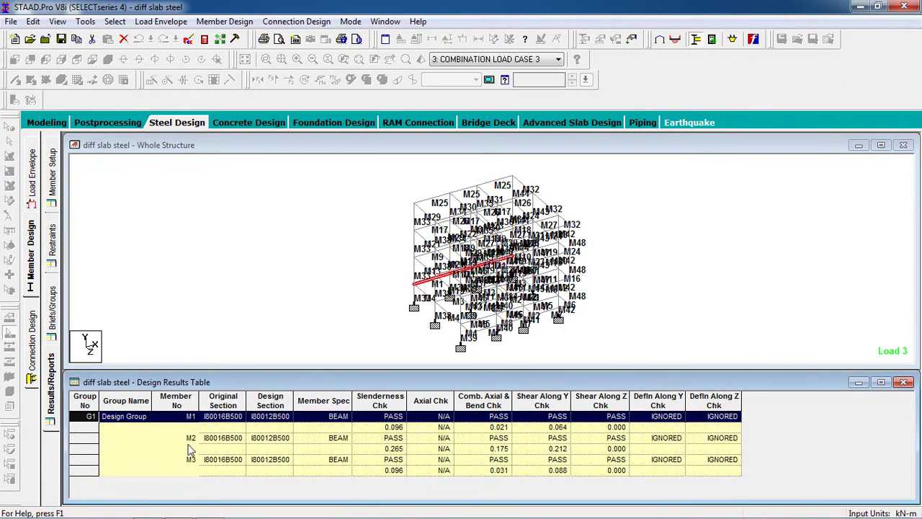
click(188, 465)
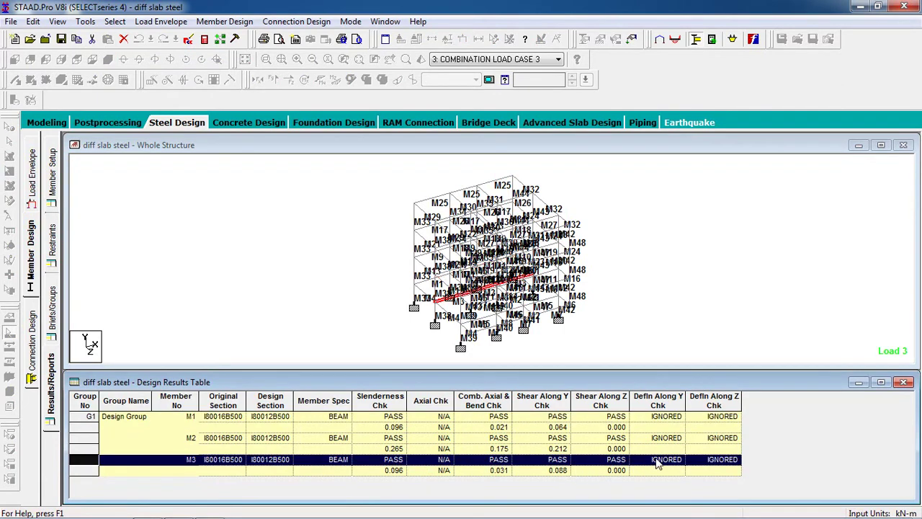
click(193, 238)
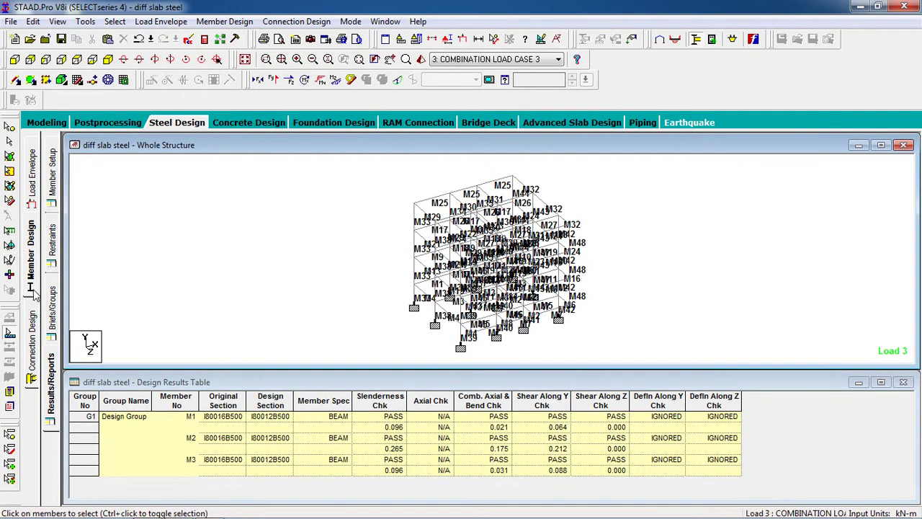
- Create "Design Group 2" with Design Envelope 1 and Design Brief 1, containing members M4 to M20
click(53, 304)
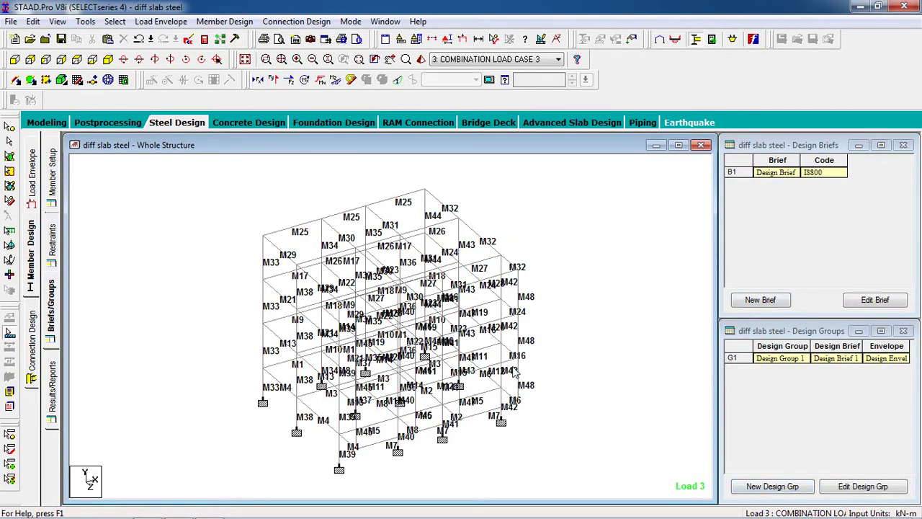
click(794, 489)
click(545, 203)
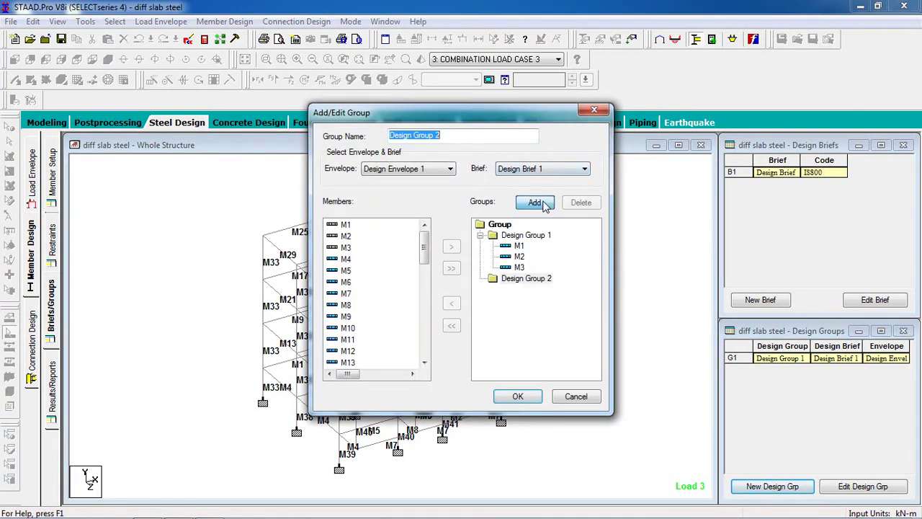
drag(358, 262, 329, 360)
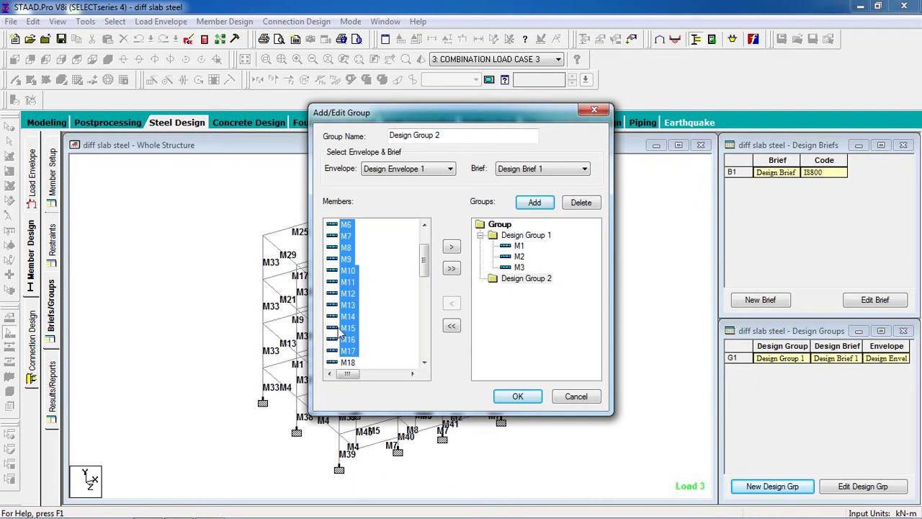
scroll(343, 333, down, 2)
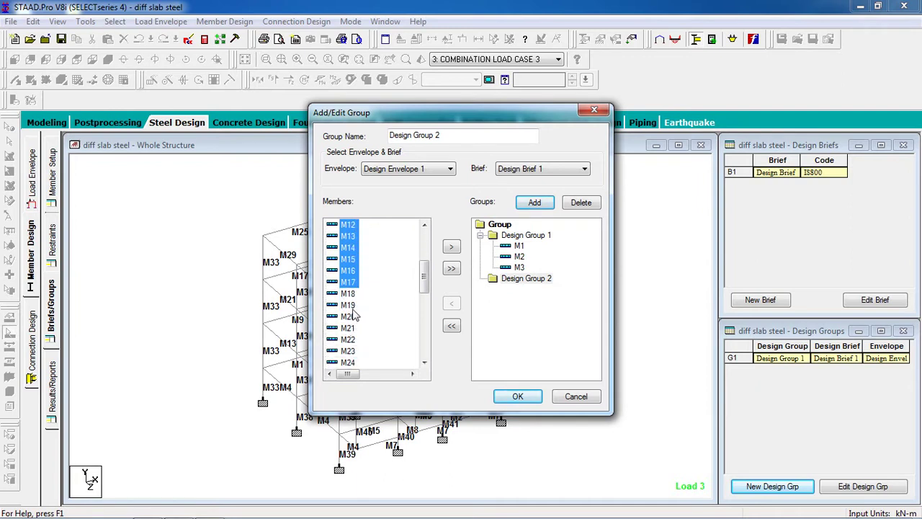
shift+click(349, 317)
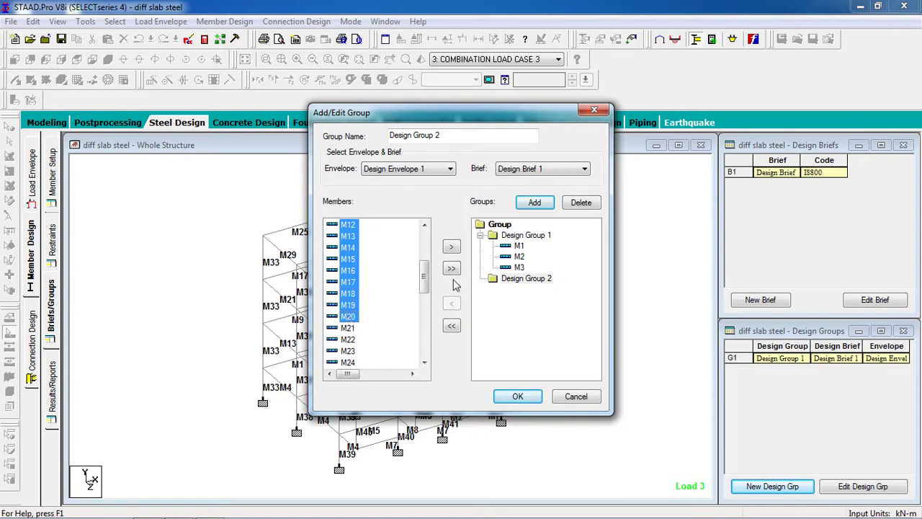
scroll(376, 301, up, 4)
click(452, 248)
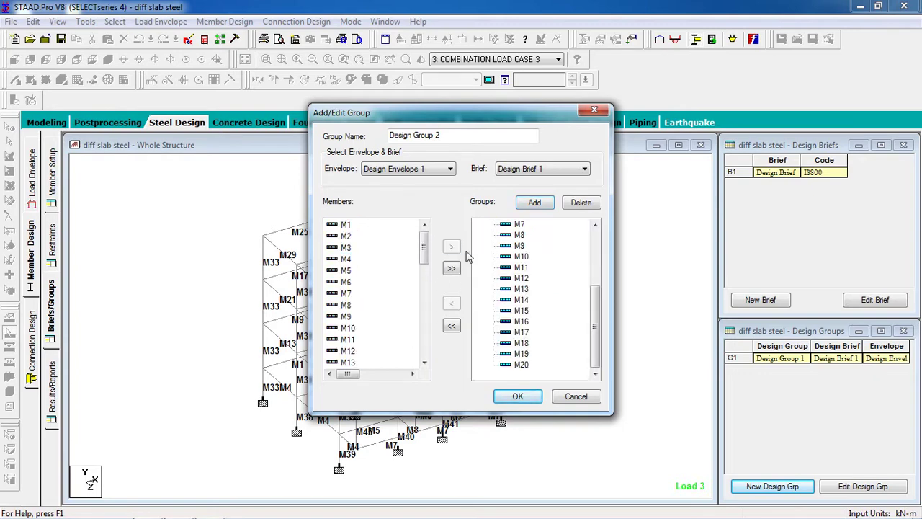
click(531, 396)
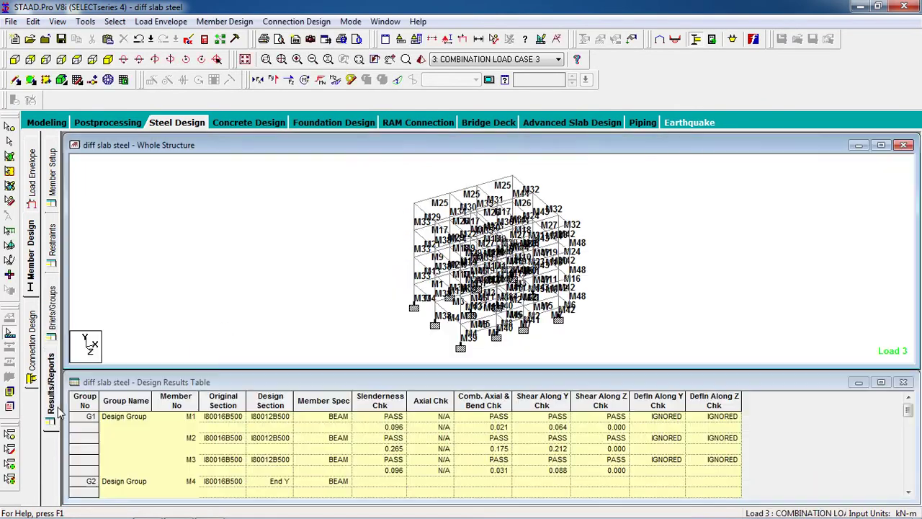
- Run a code check group design covering both Design Group 1 and Design Group 2
click(57, 405)
click(224, 21)
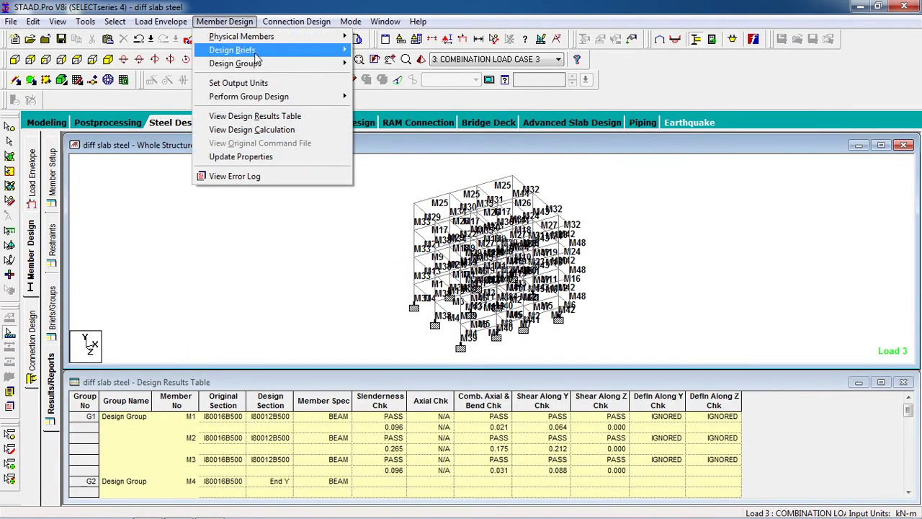
mouse_move(298, 96)
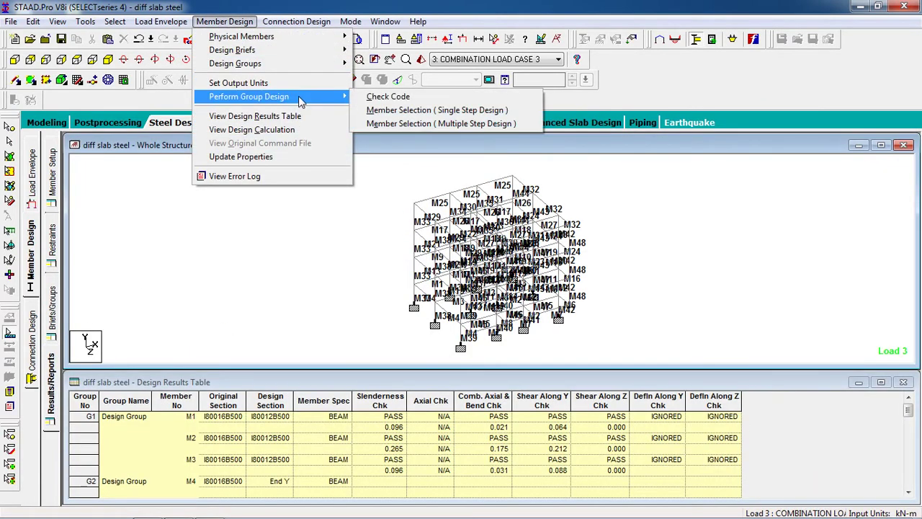
click(371, 103)
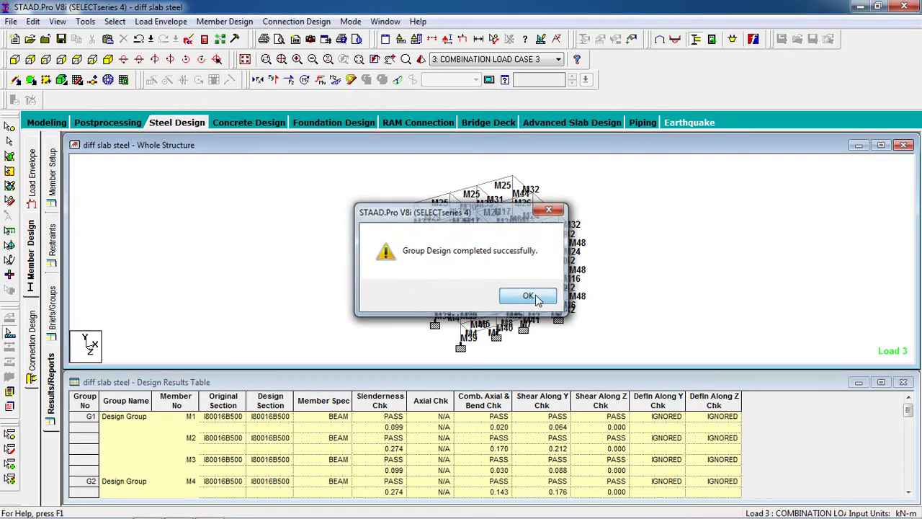
click(528, 295)
- Examine the code check results and sections of the Design Group 2 members from M4 through M20
scroll(909, 418, down, 1)
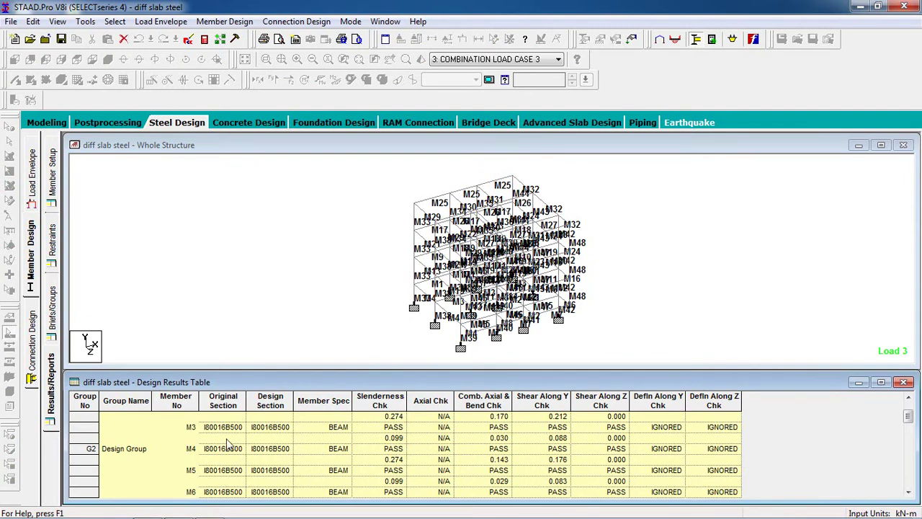
scroll(271, 450, down, 4)
scroll(272, 466, down, 6)
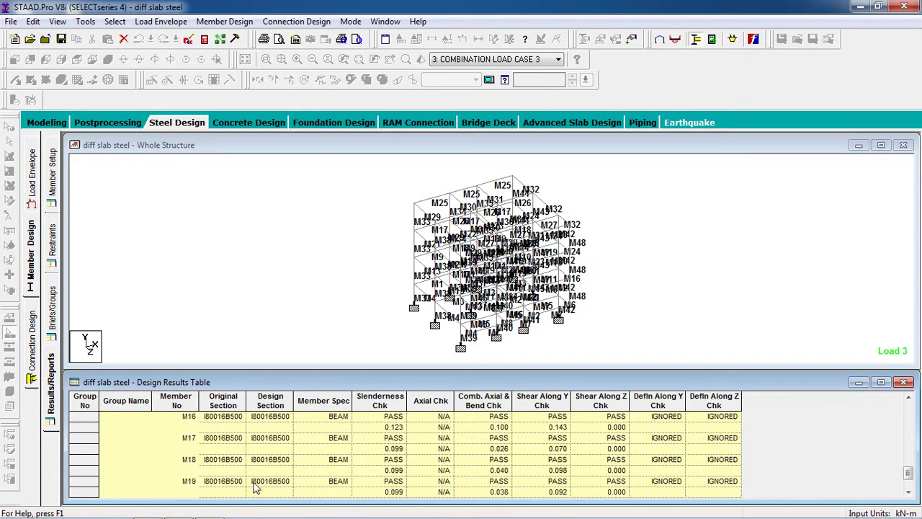
scroll(245, 457, down, 2)
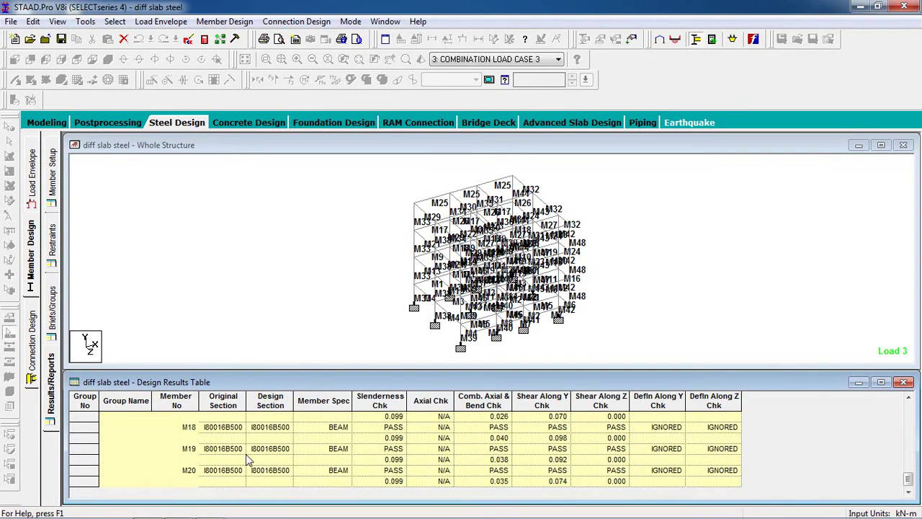
scroll(246, 461, up, 5)
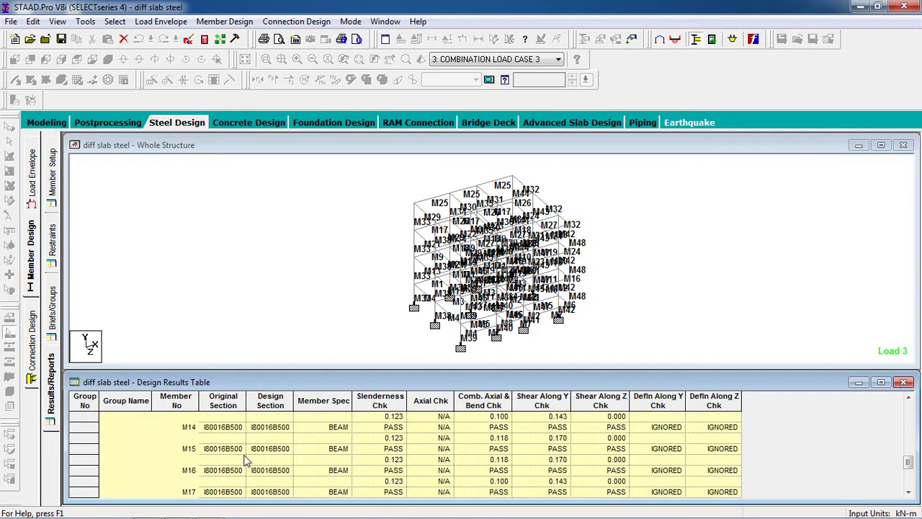
scroll(371, 470, down, 2)
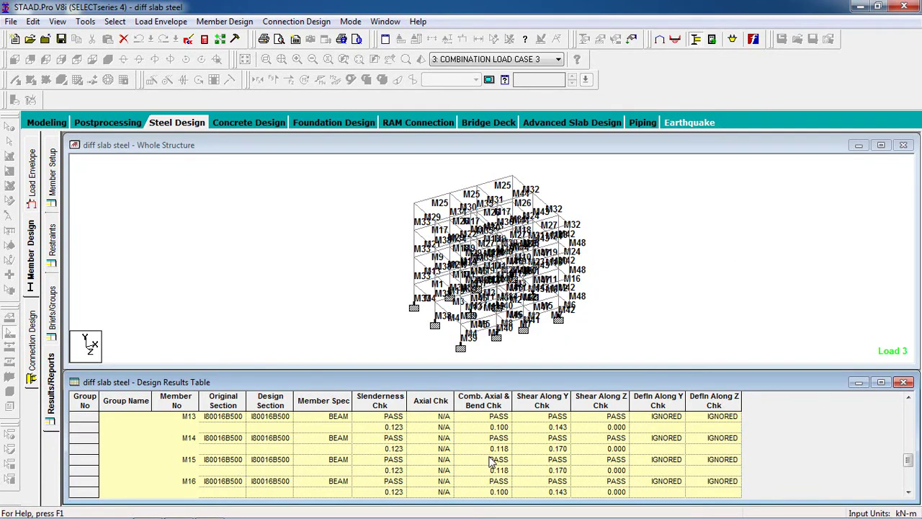
scroll(270, 479, up, 4)
scroll(270, 476, up, 5)
scroll(272, 469, down, 1)
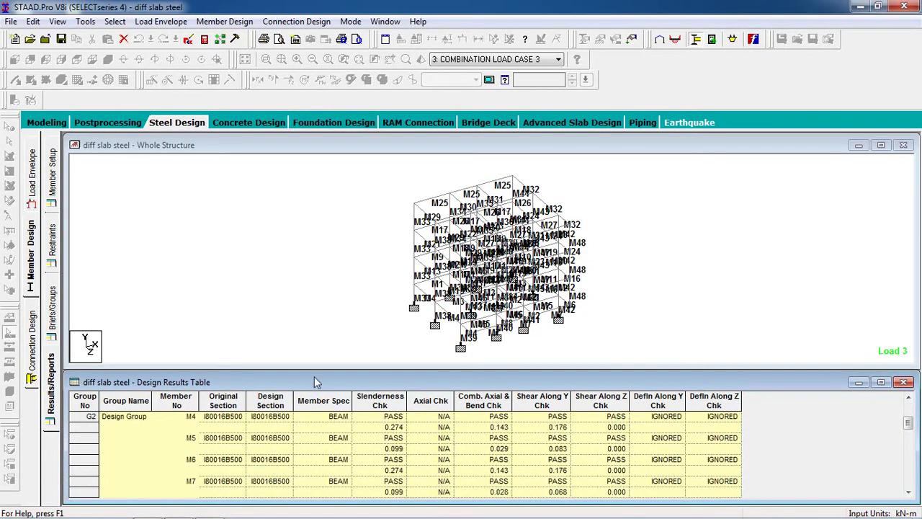
- Perform the single step member selection design for both groups and review the design sections through member M20
click(228, 20)
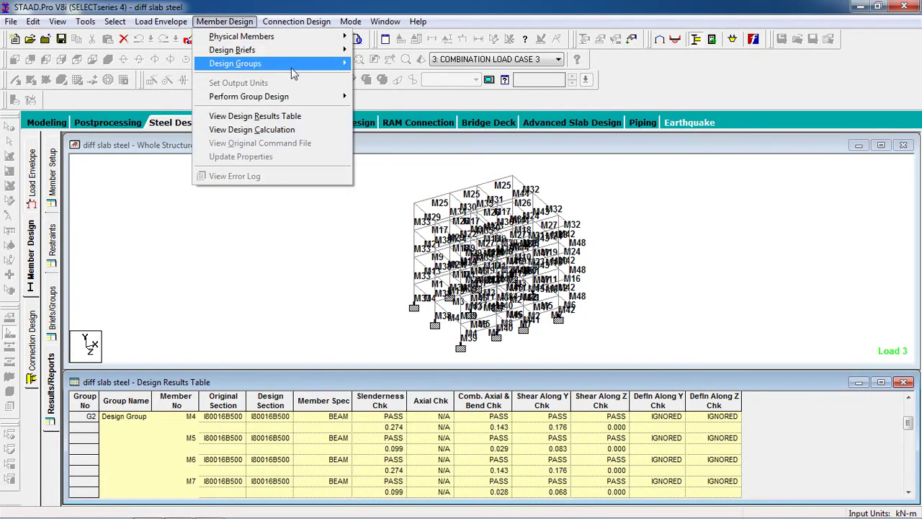
click(282, 255)
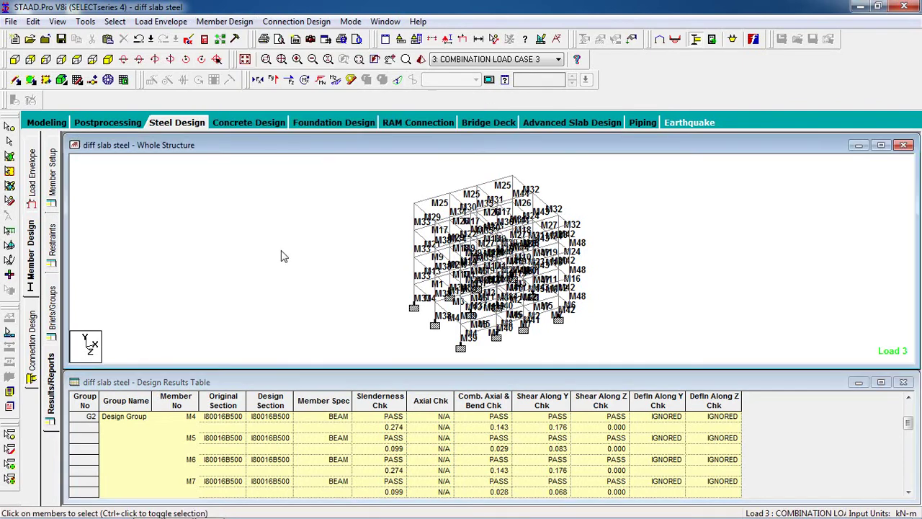
click(221, 21)
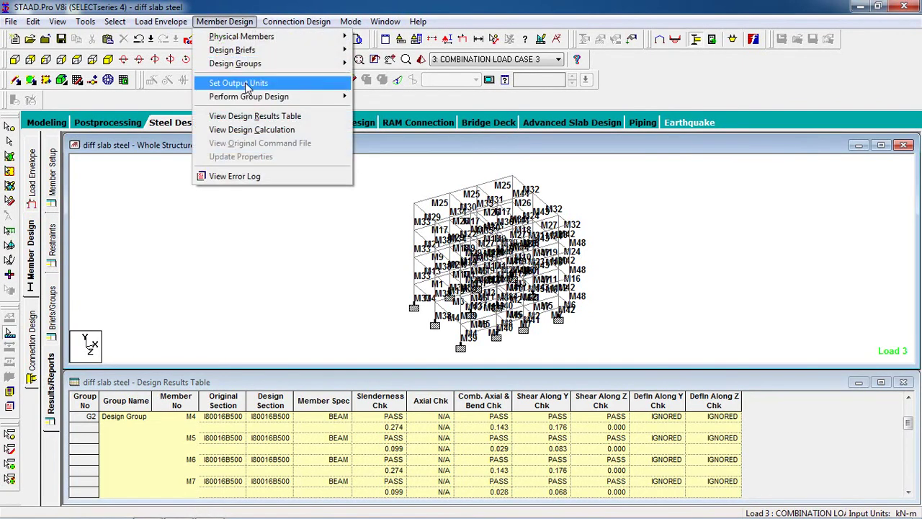
mouse_move(248, 96)
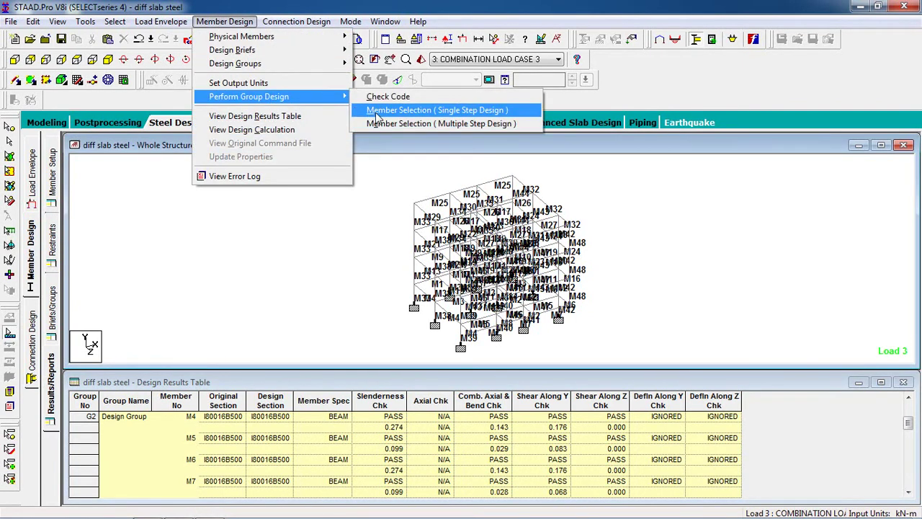
click(381, 115)
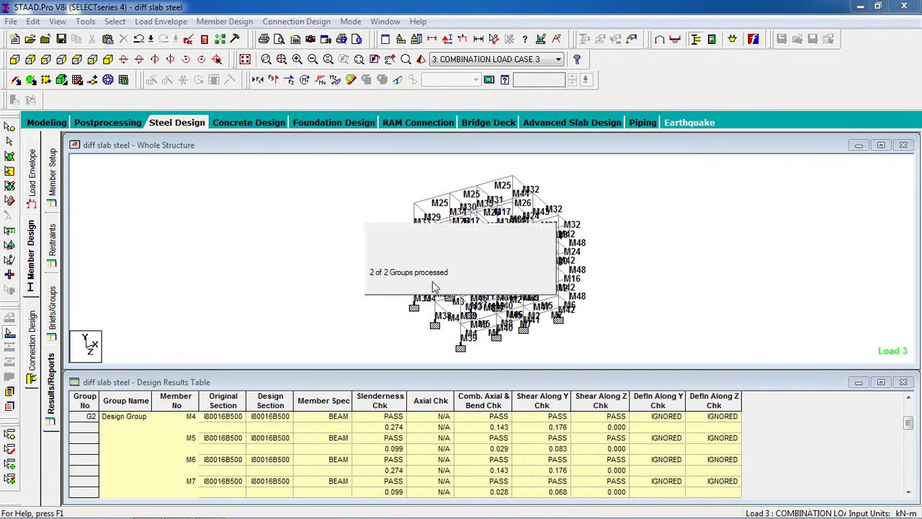
click(525, 296)
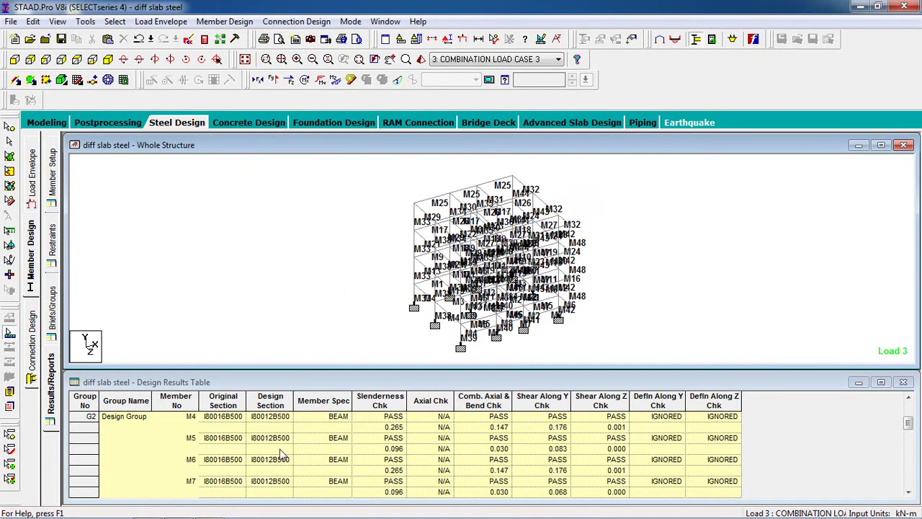
scroll(272, 446, down, 1)
scroll(273, 447, down, 10)
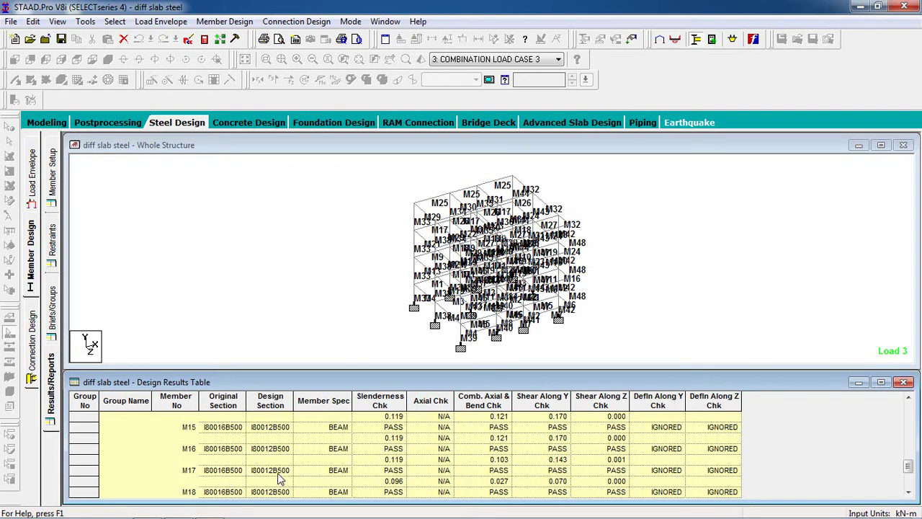
scroll(280, 479, down, 2)
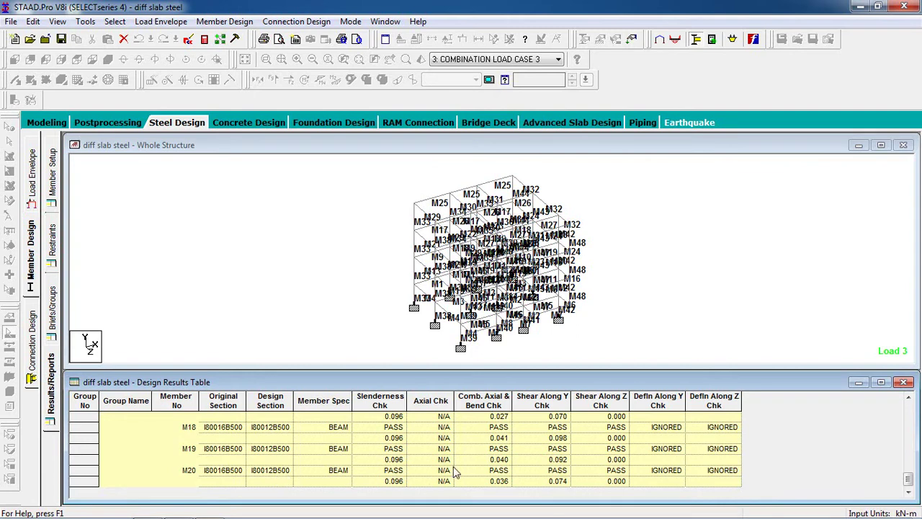
- Add a new design group named Design Group 3 using Design Envelope 1 and Design Brief 1
scroll(569, 479, up, 6)
scroll(545, 475, up, 5)
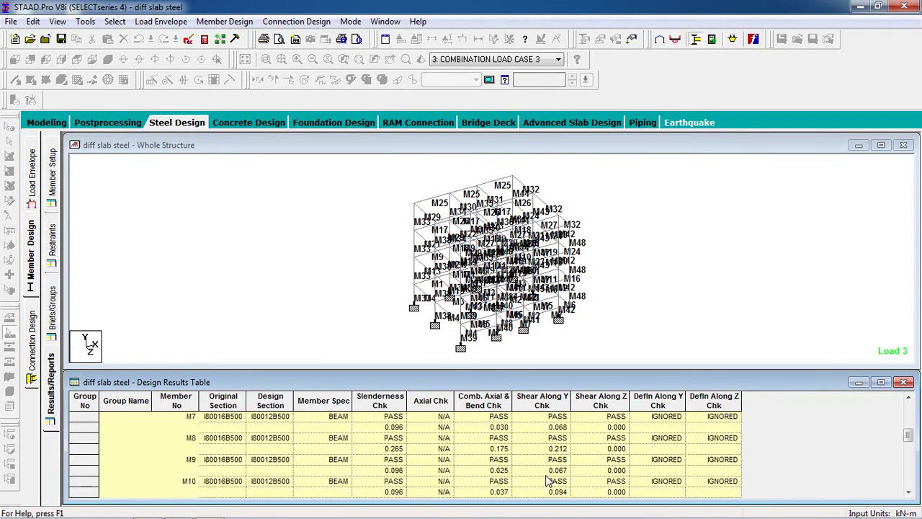
click(219, 273)
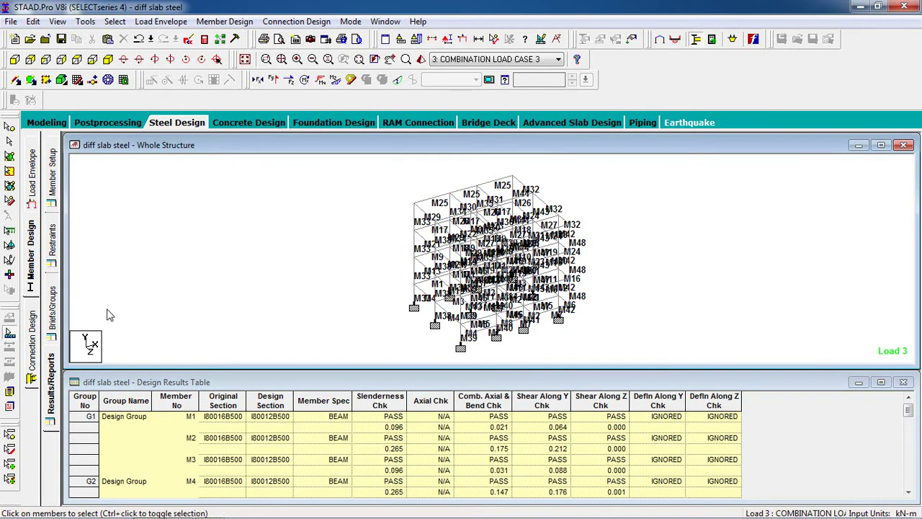
click(51, 309)
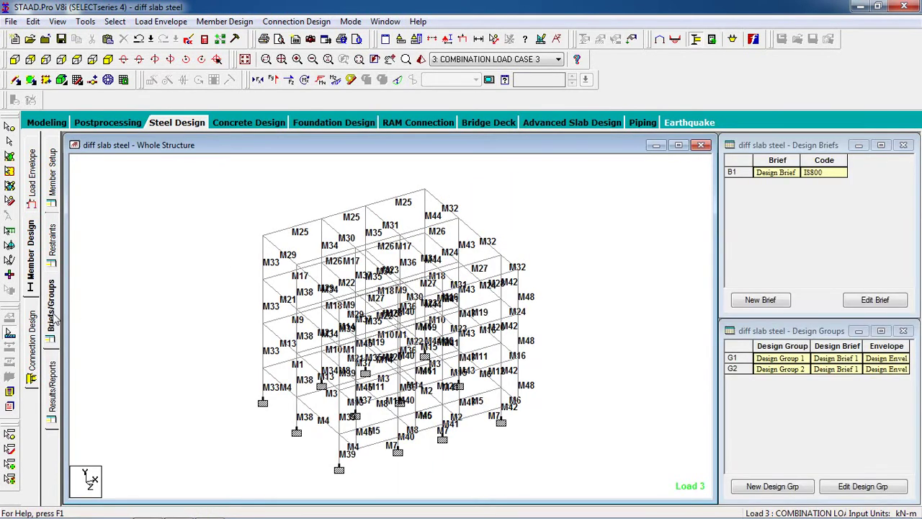
click(785, 488)
click(535, 204)
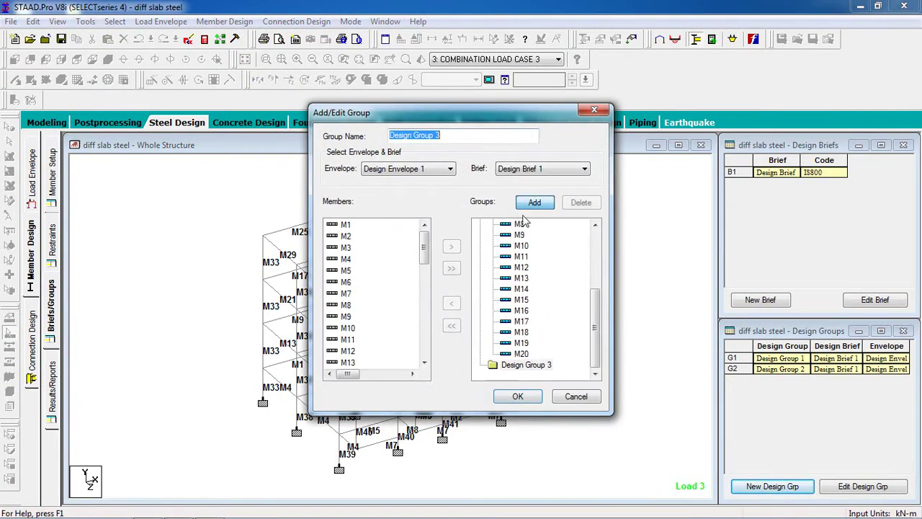
- Assign members M21 to M48 to Design Group 3 and save the group
drag(426, 260, 425, 295)
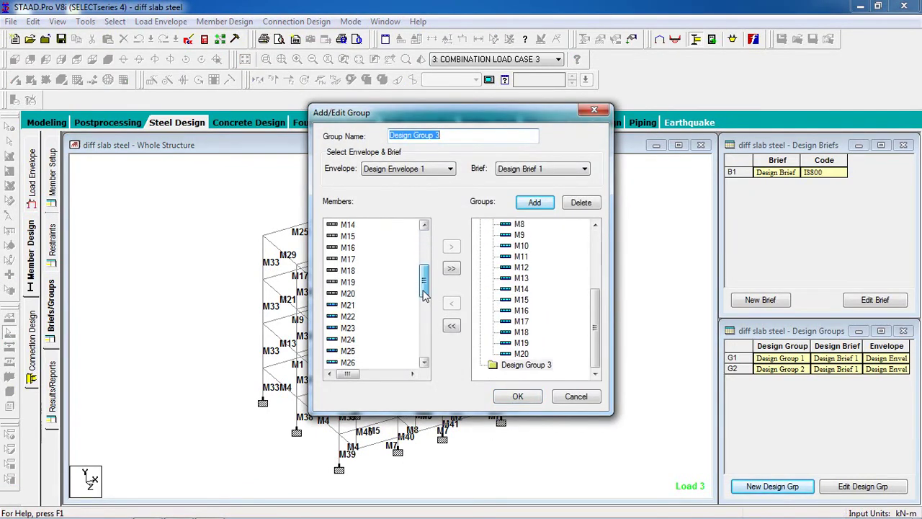
drag(366, 305, 287, 402)
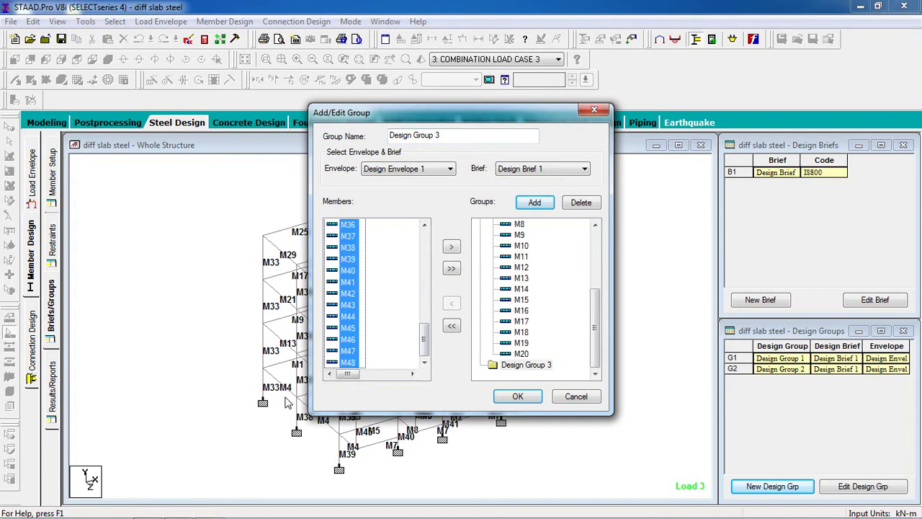
scroll(372, 333, up, 3)
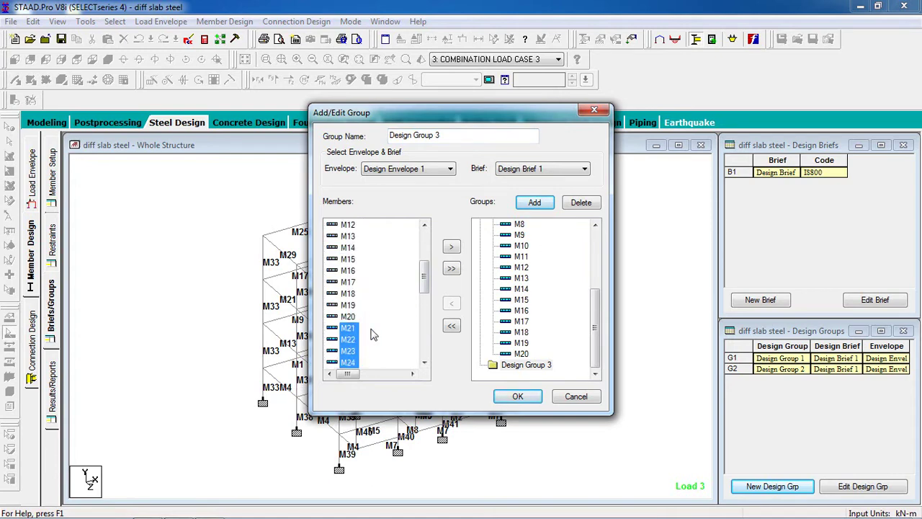
scroll(373, 334, down, 3)
scroll(373, 340, up, 12)
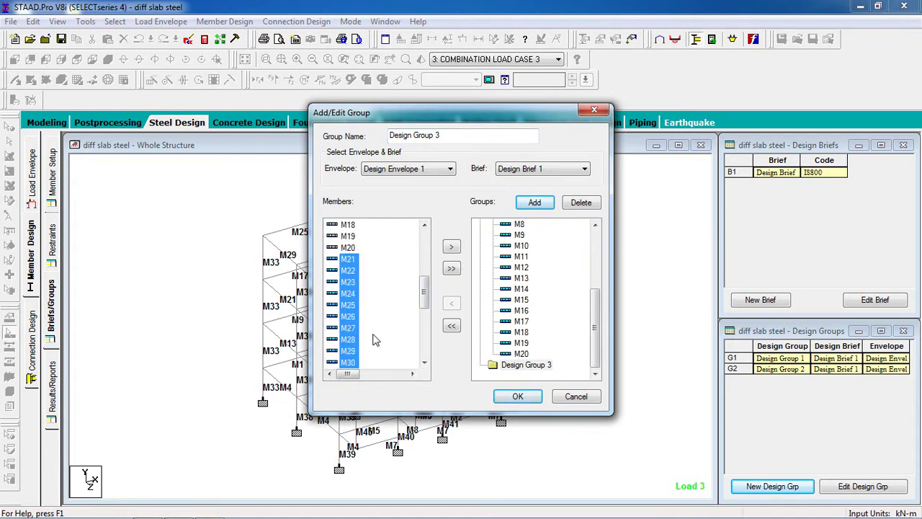
click(451, 246)
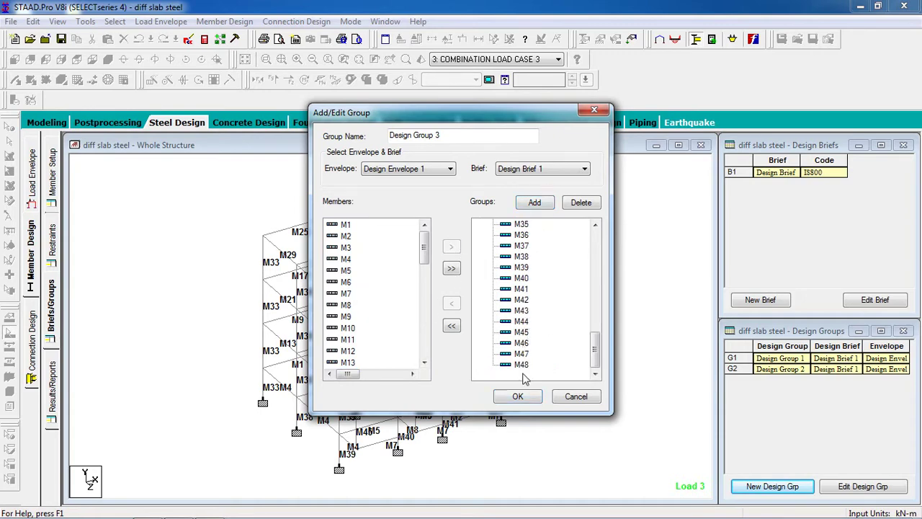
click(518, 396)
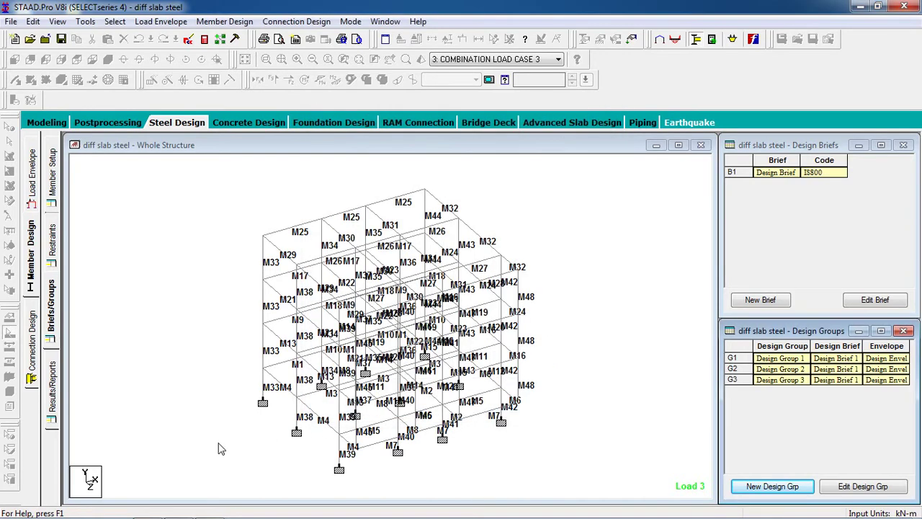
- Run a code check group design on all three design groups
click(52, 403)
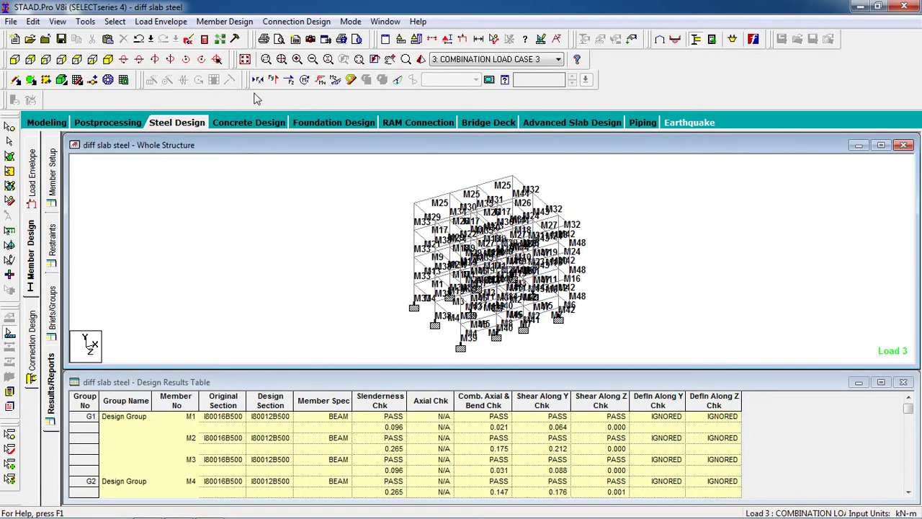
click(224, 21)
mouse_move(292, 100)
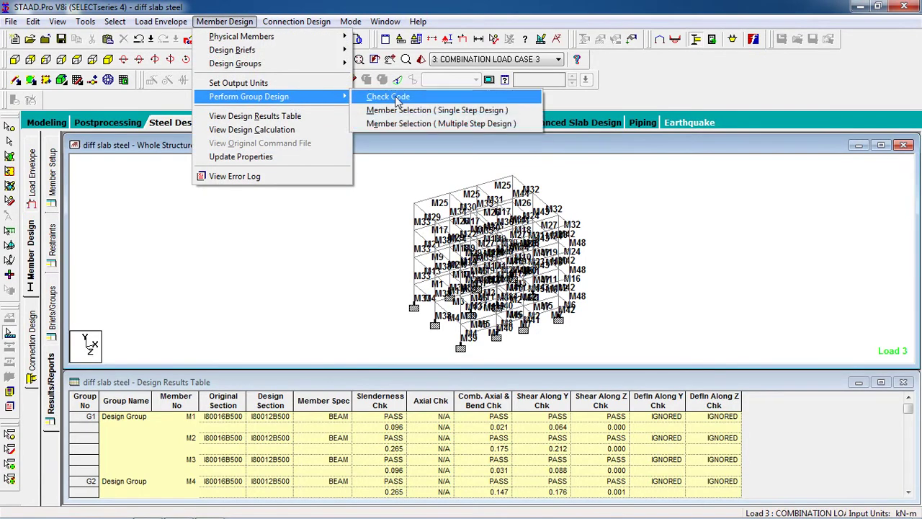
click(395, 98)
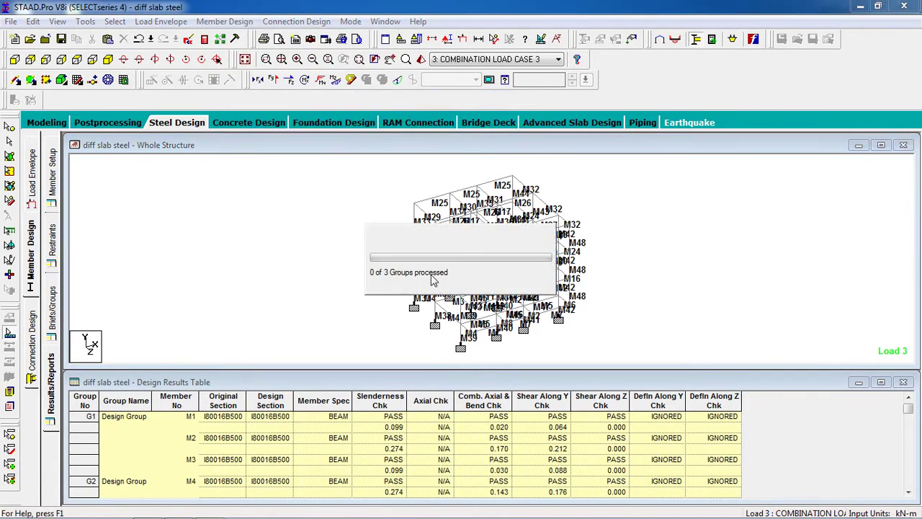
click(528, 298)
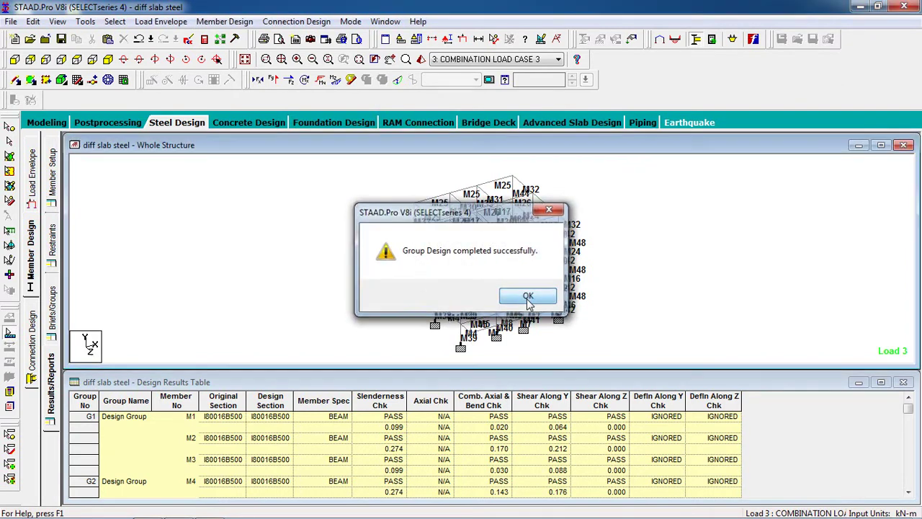
- Perform the single step member selection design for the three design groups
click(223, 22)
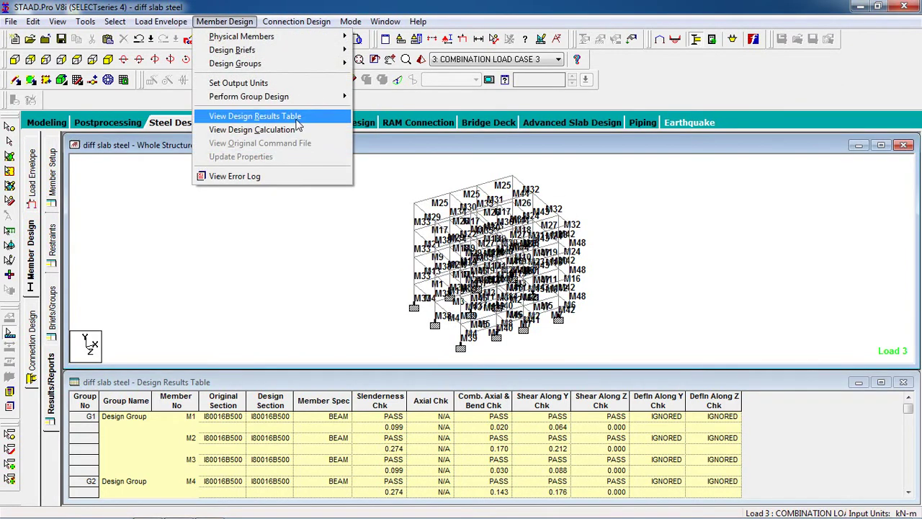
mouse_move(274, 96)
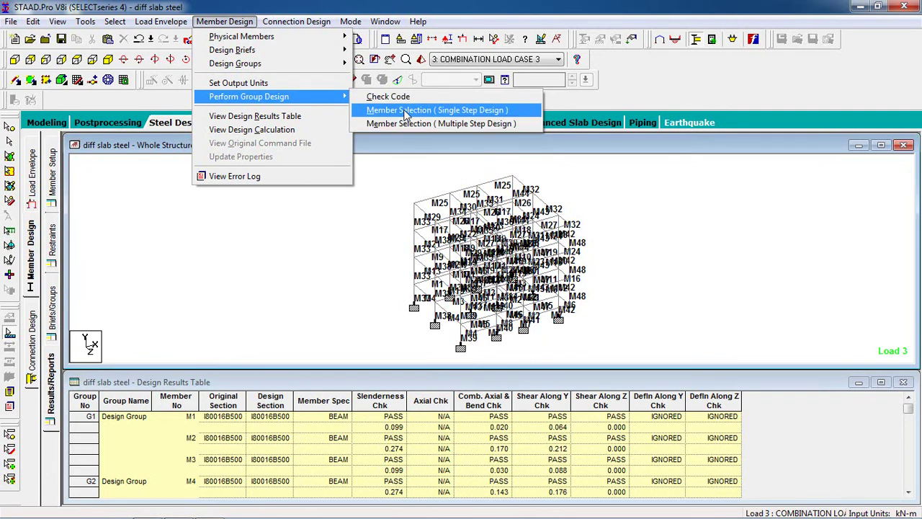
click(399, 110)
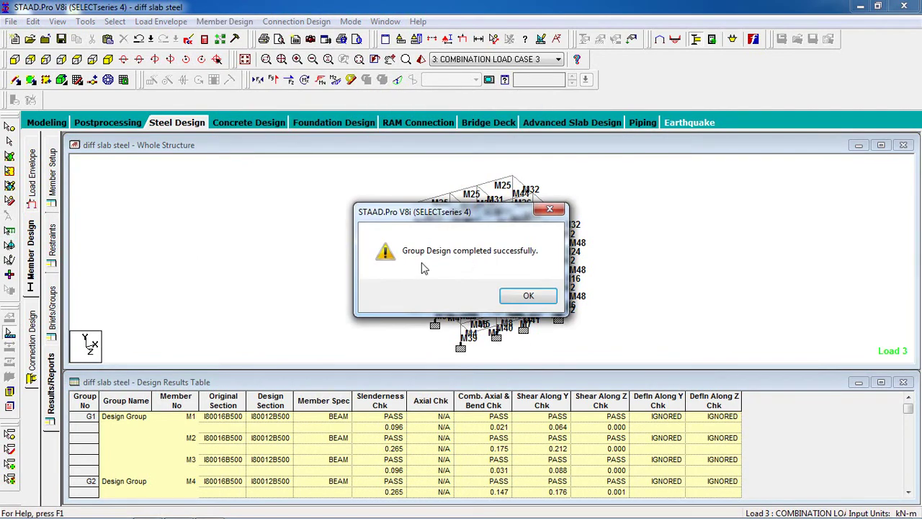
click(536, 298)
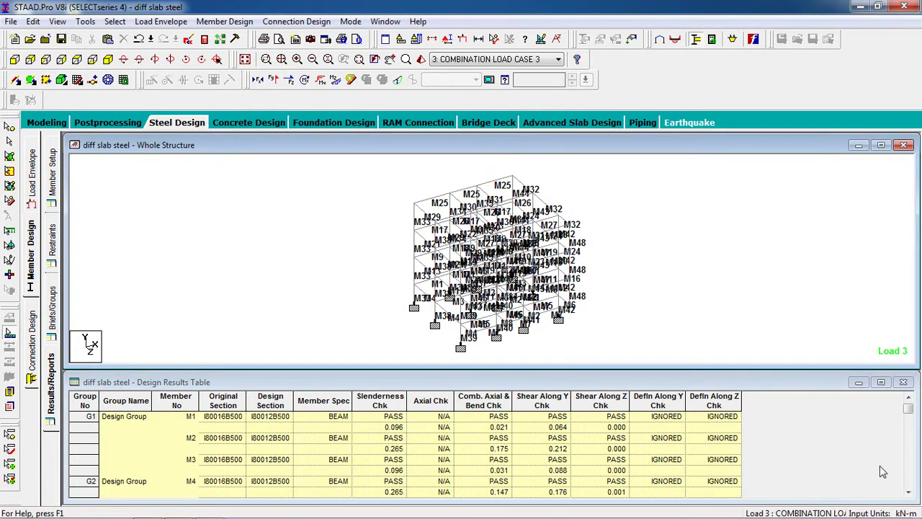
- Examine the design results and selected sections from member M48 back up to M1
drag(907, 411, 907, 478)
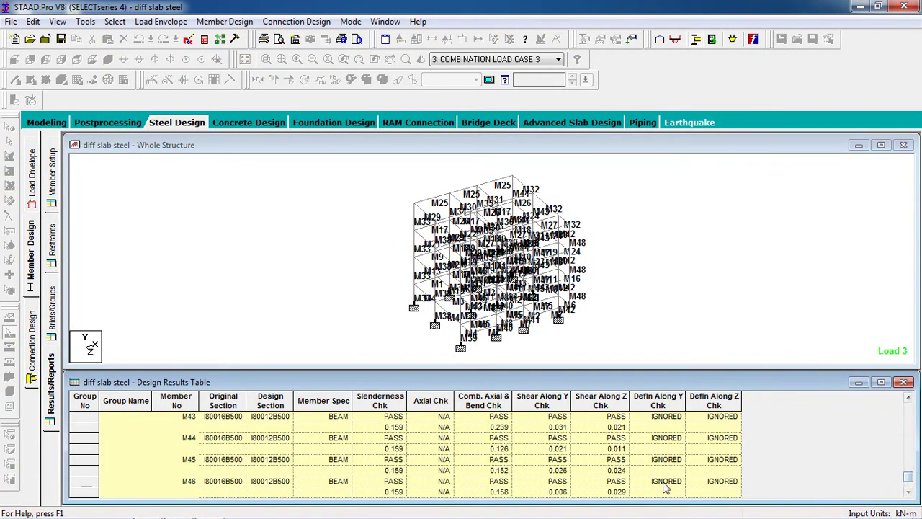
scroll(256, 477, down, 2)
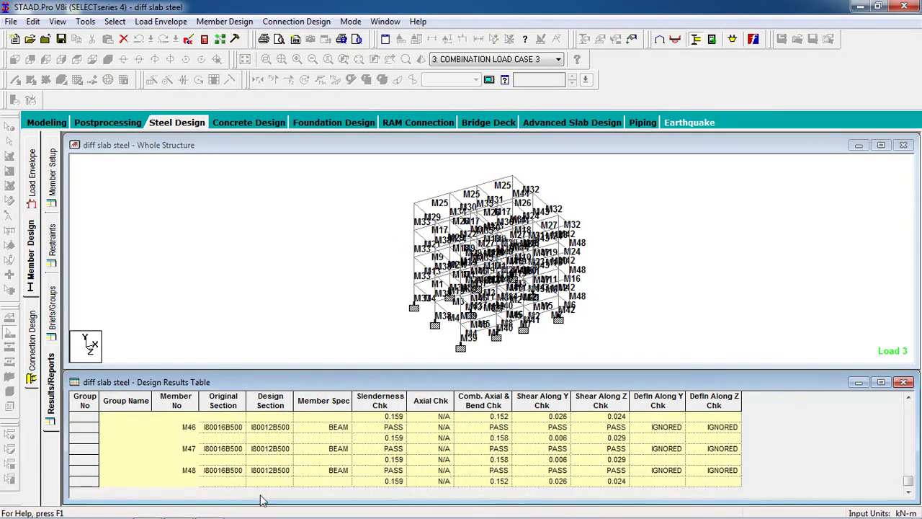
scroll(266, 484, up, 1)
scroll(278, 474, up, 4)
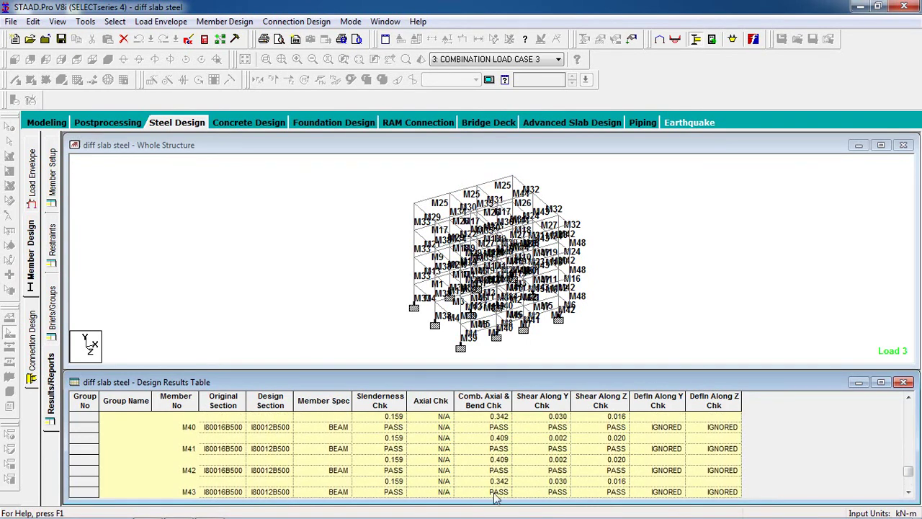
scroll(520, 475, up, 5)
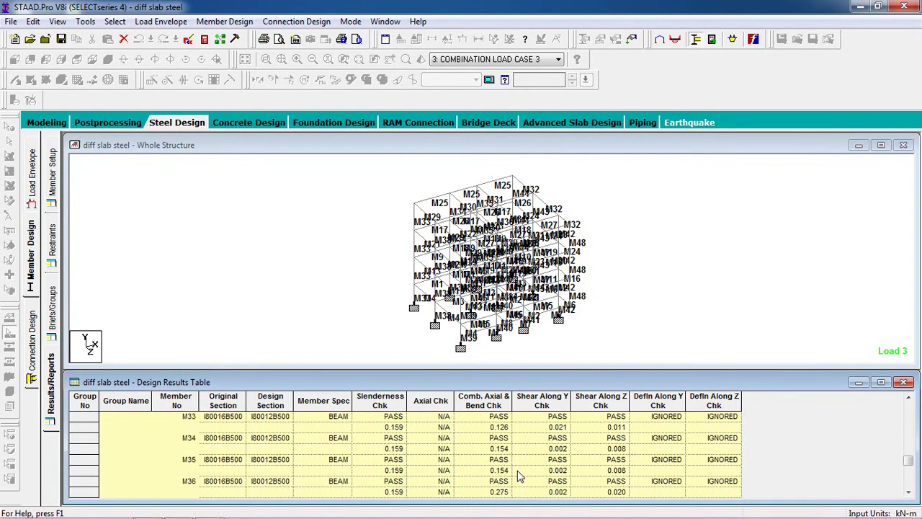
scroll(520, 475, up, 8)
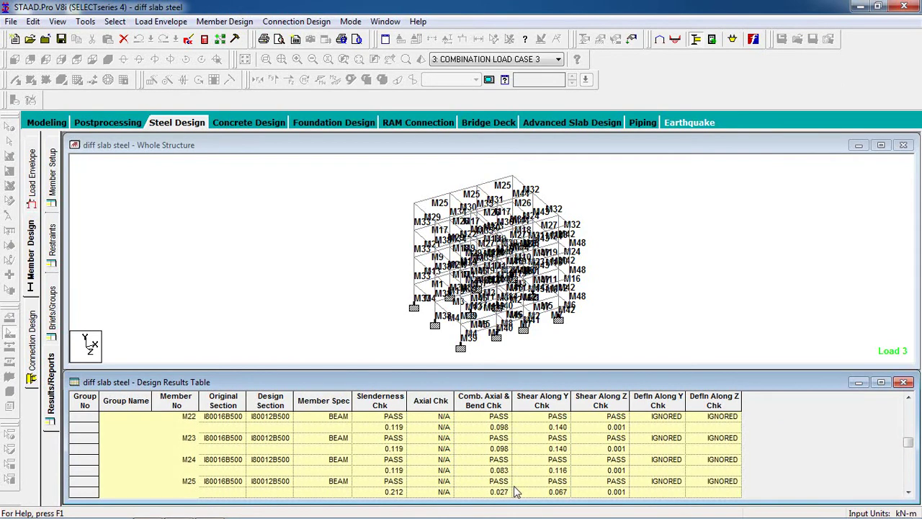
scroll(516, 491, up, 12)
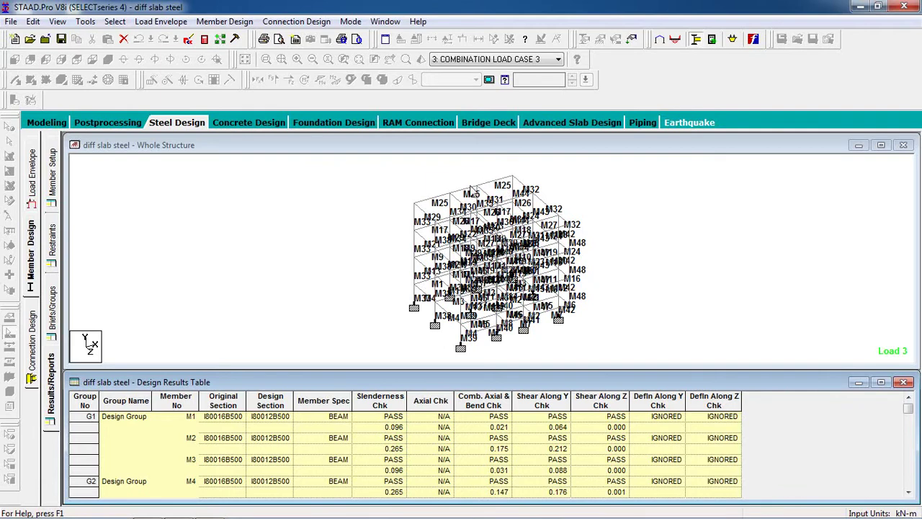
- Look up the results of roof members M25 and M31, and read M31's IS:800 design calculation through its shear check
click(434, 206)
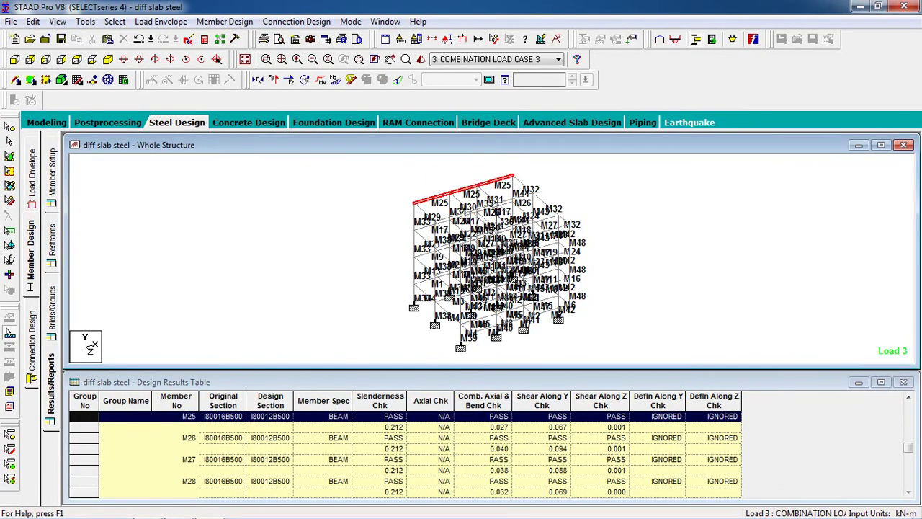
click(487, 206)
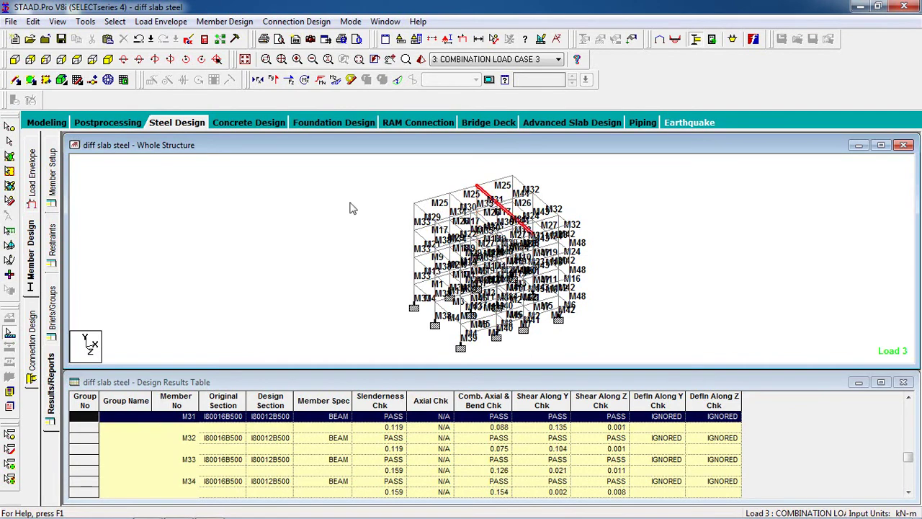
click(214, 26)
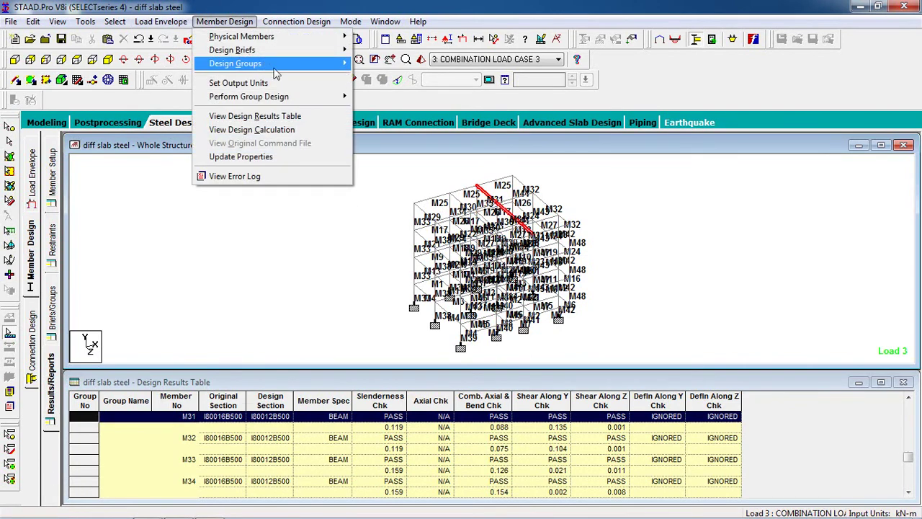
click(312, 130)
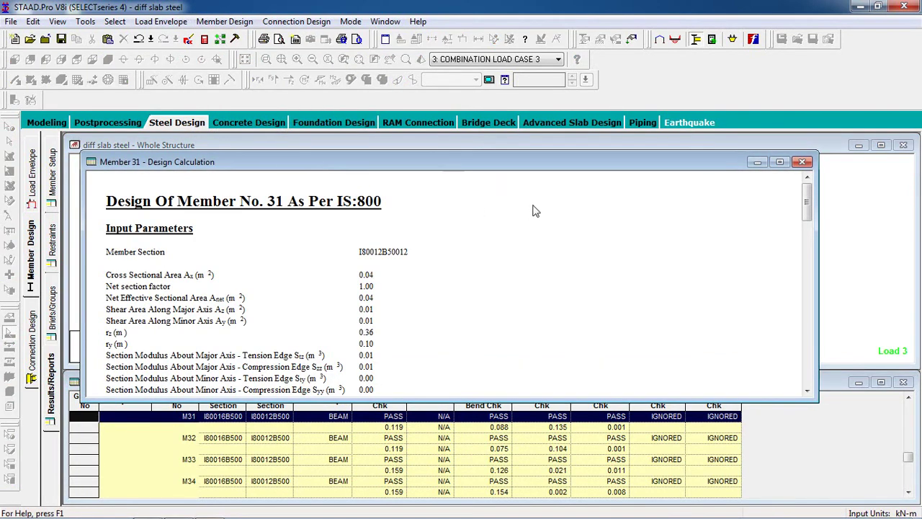
drag(803, 214, 798, 374)
click(576, 269)
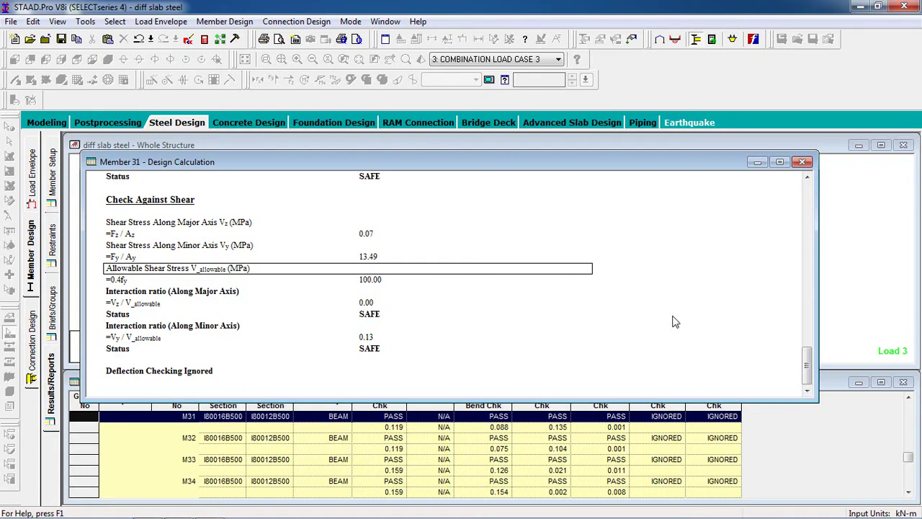
click(802, 162)
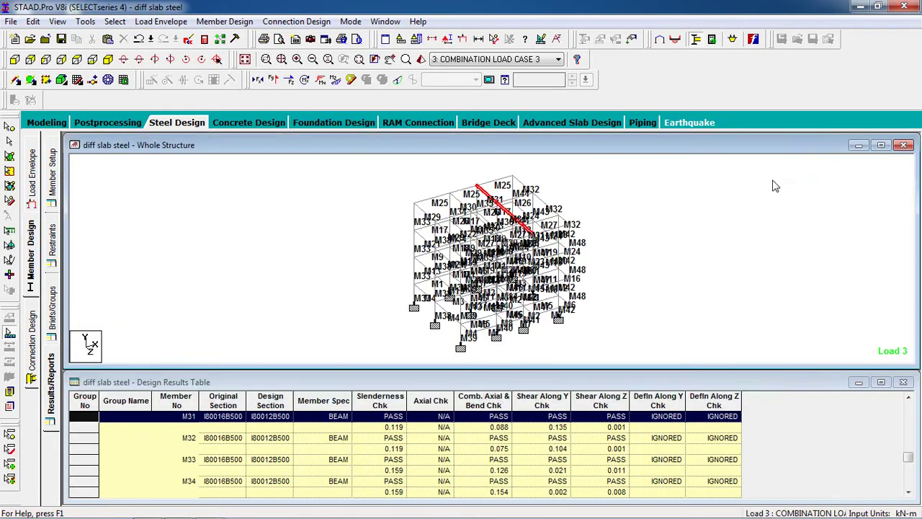
- Open the postprocessing results for load cases 1 Dead, 2 Live and 3 COMBINATION LOAD CASE 3, and display the support reactions
click(108, 122)
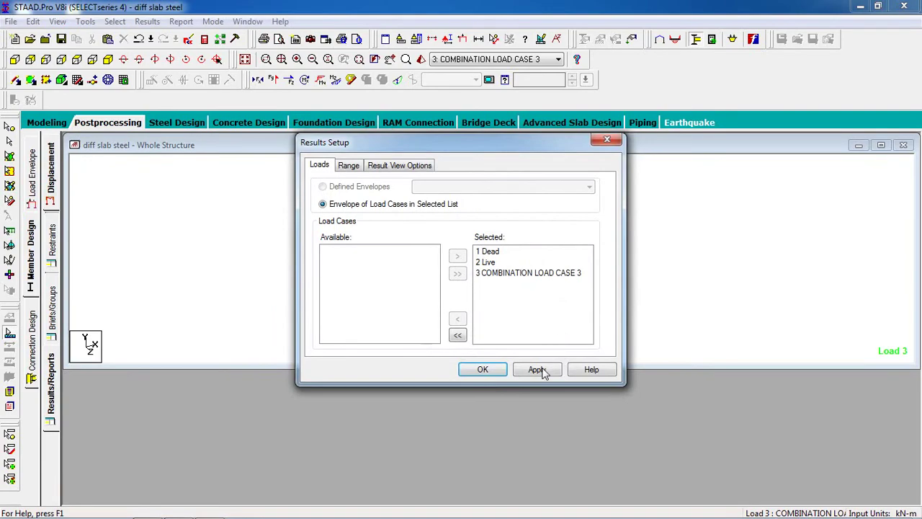
click(481, 370)
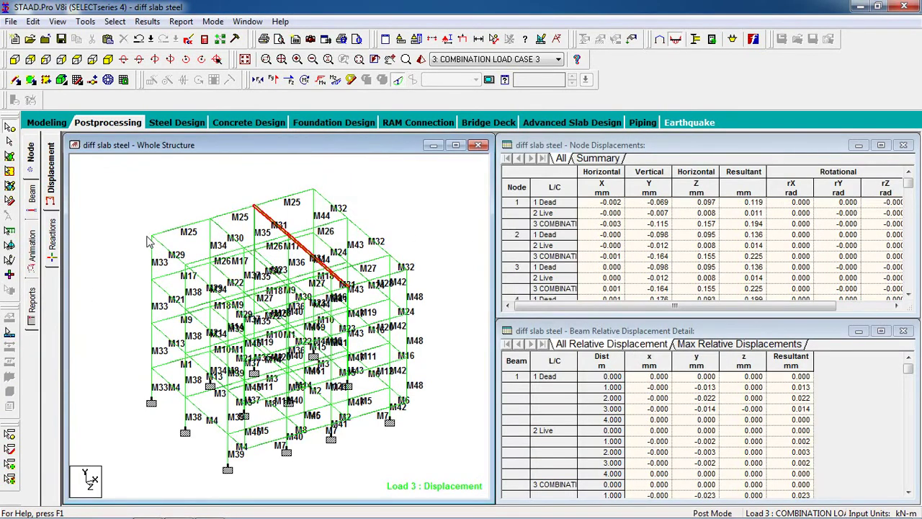
click(52, 238)
middle_drag(215, 416, 344, 294)
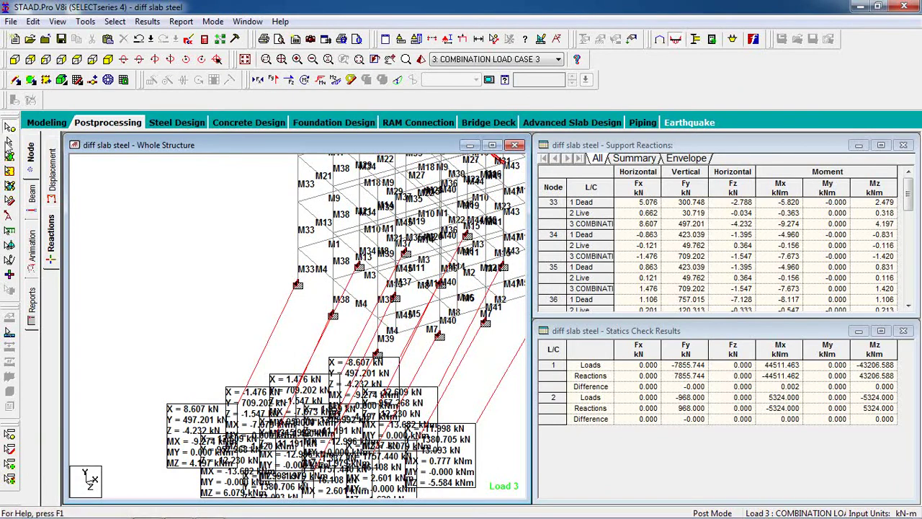
- Rearrange the support reaction labels of load case 3 around the frame so that none of the text boxes overlap
click(10, 215)
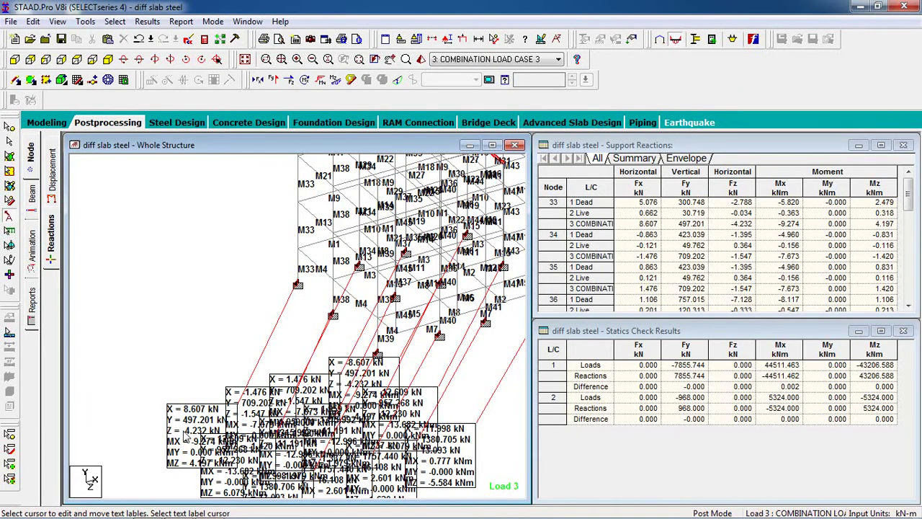
drag(184, 436, 91, 220)
drag(249, 397, 93, 296)
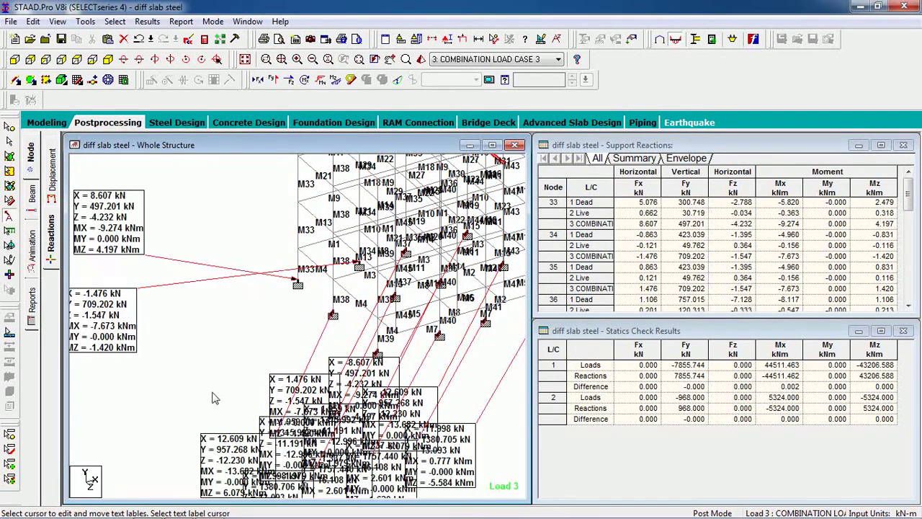
drag(226, 448, 199, 326)
drag(281, 389, 164, 415)
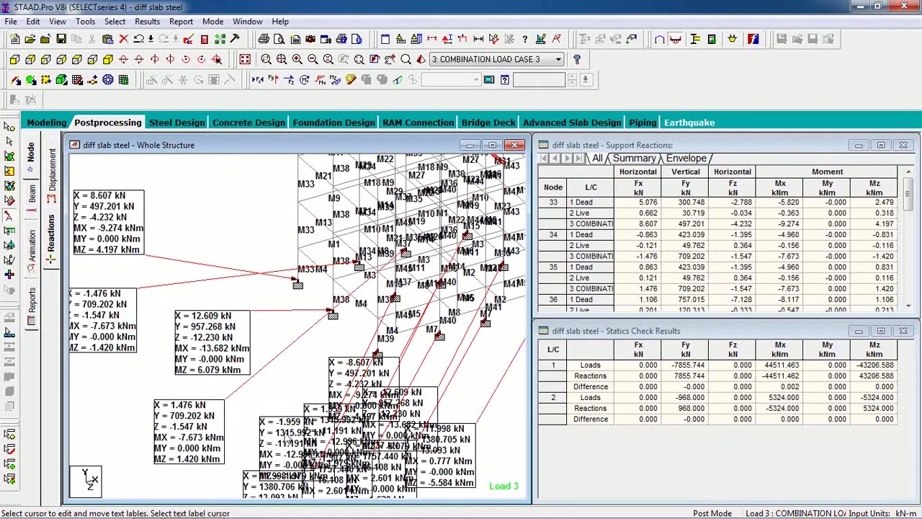
drag(271, 428, 274, 322)
drag(339, 382, 243, 385)
drag(452, 461, 231, 198)
drag(399, 419, 485, 446)
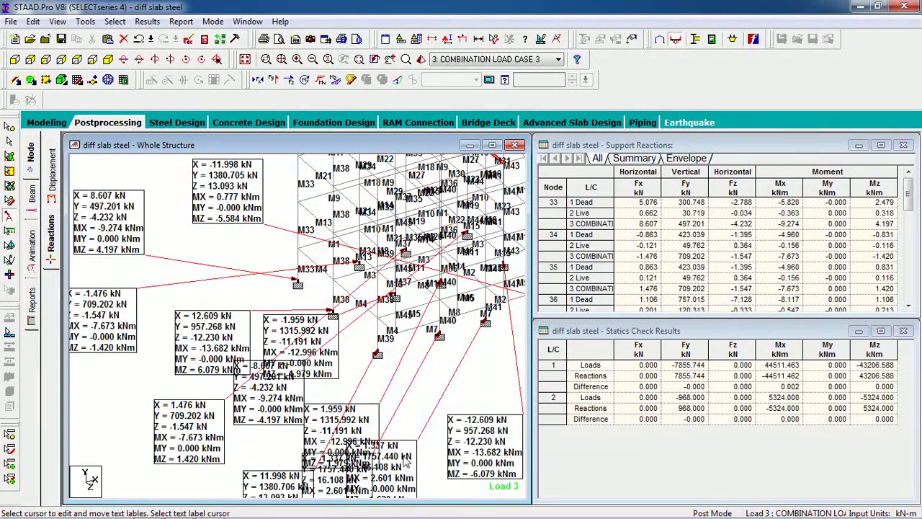
drag(408, 461, 444, 397)
drag(336, 426, 224, 259)
drag(254, 489, 83, 395)
drag(336, 473, 338, 451)
drag(286, 402, 287, 458)
drag(238, 331, 292, 357)
drag(110, 334, 118, 335)
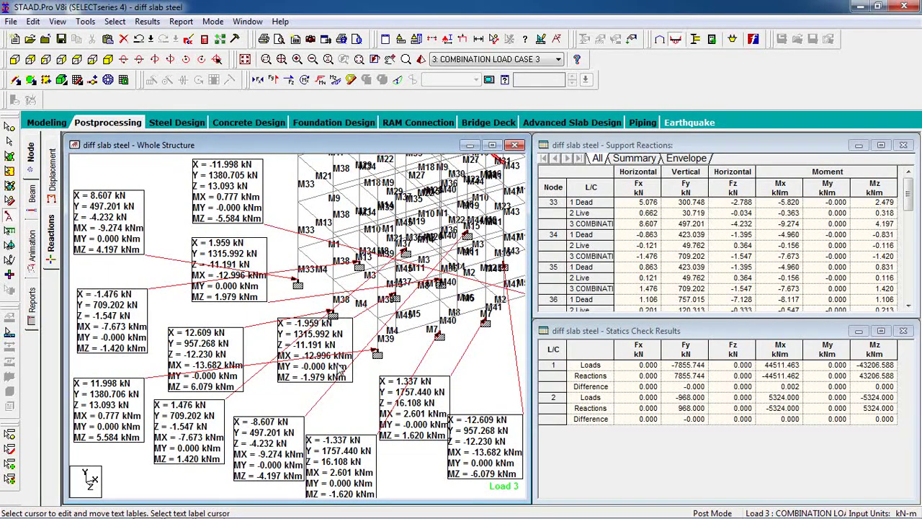
drag(349, 444, 350, 440)
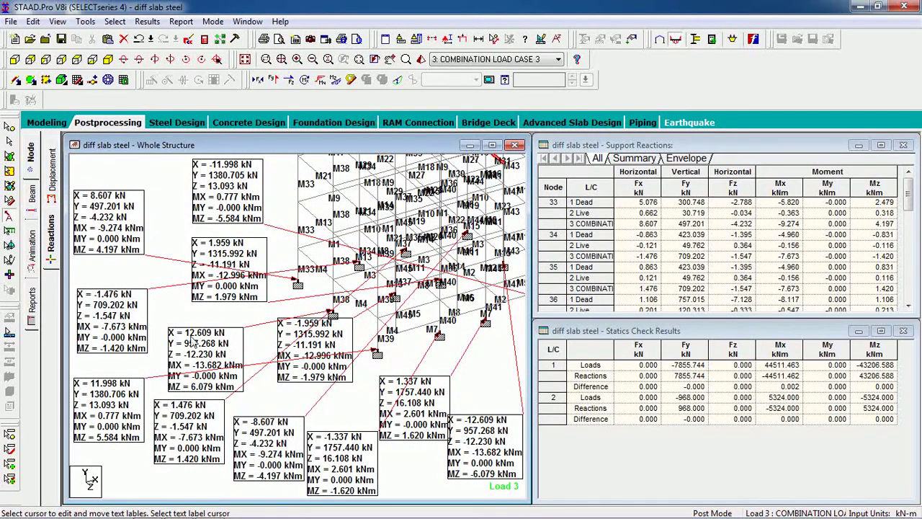
- Set up the postprocessing report with all available Output items included and generate it
click(32, 317)
click(401, 214)
scroll(401, 214, up, 2)
click(403, 227)
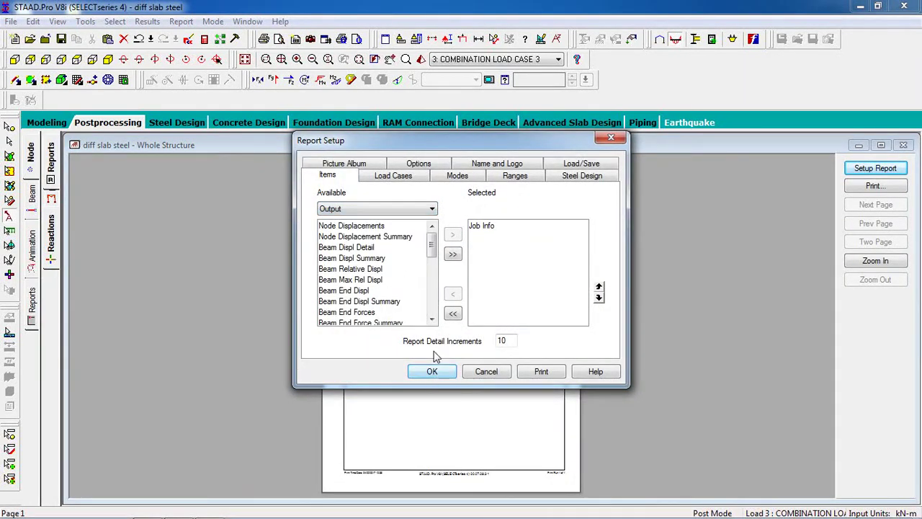
click(453, 253)
click(432, 371)
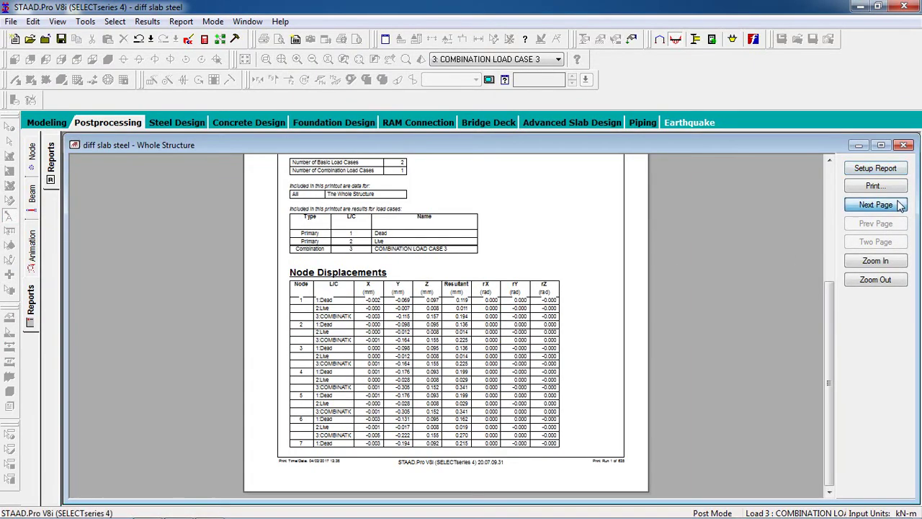
- Page through the generated report from the node displacements to the beam displacement tables
click(899, 205)
click(899, 206)
click(899, 205)
click(899, 205)
click(899, 206)
click(899, 206)
click(899, 205)
click(899, 205)
click(899, 205)
click(899, 205)
click(899, 205)
click(899, 205)
click(899, 206)
click(899, 205)
click(899, 205)
click(899, 205)
click(898, 205)
click(899, 205)
click(899, 206)
click(899, 205)
click(899, 205)
click(899, 205)
click(899, 206)
click(899, 206)
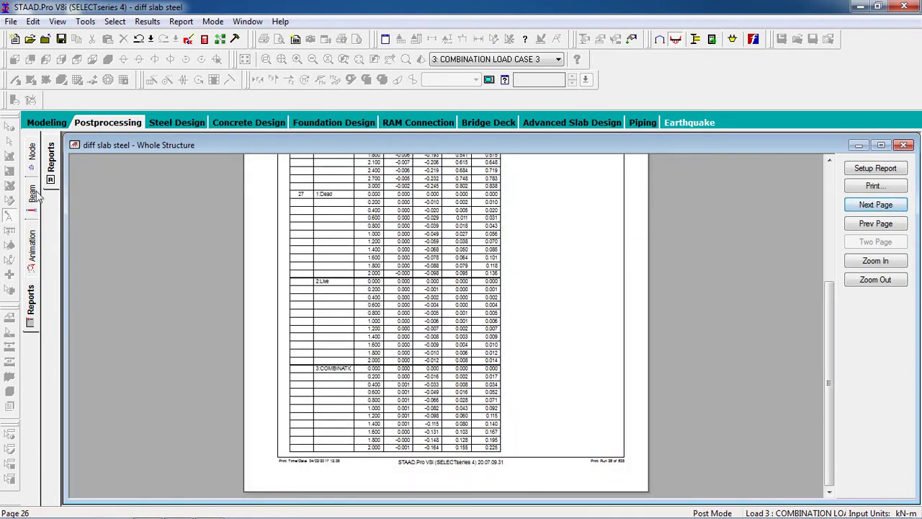
- Return from the report to the displacement results, open a maximised 3D rendered view of the frame and inspect its members
click(109, 127)
click(422, 60)
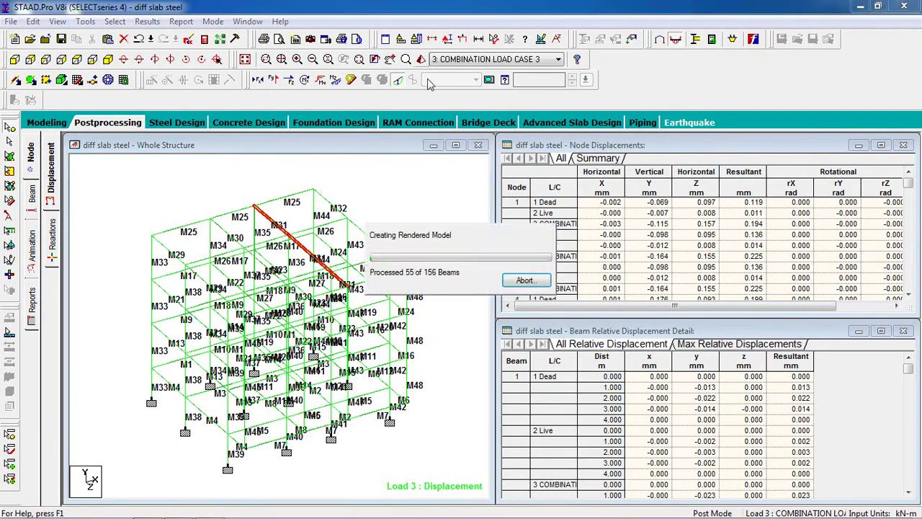
drag(422, 276, 423, 239)
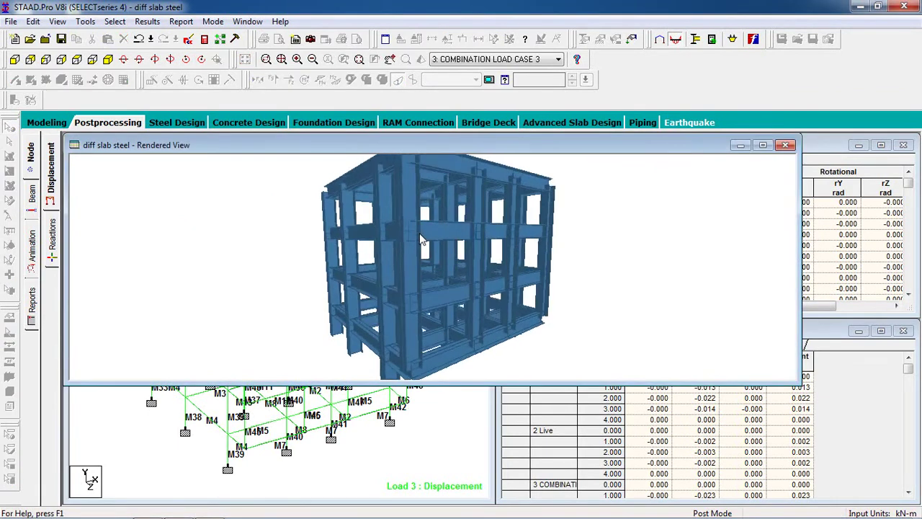
click(763, 145)
drag(402, 236, 529, 275)
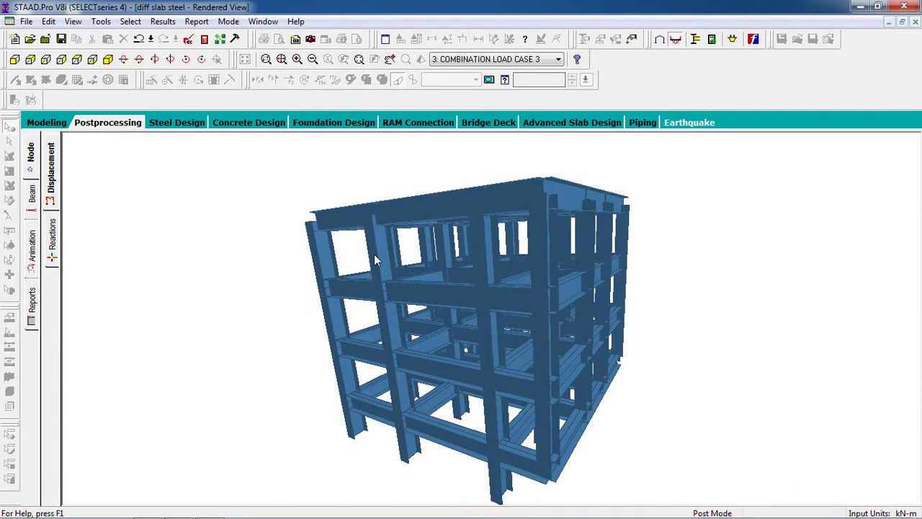